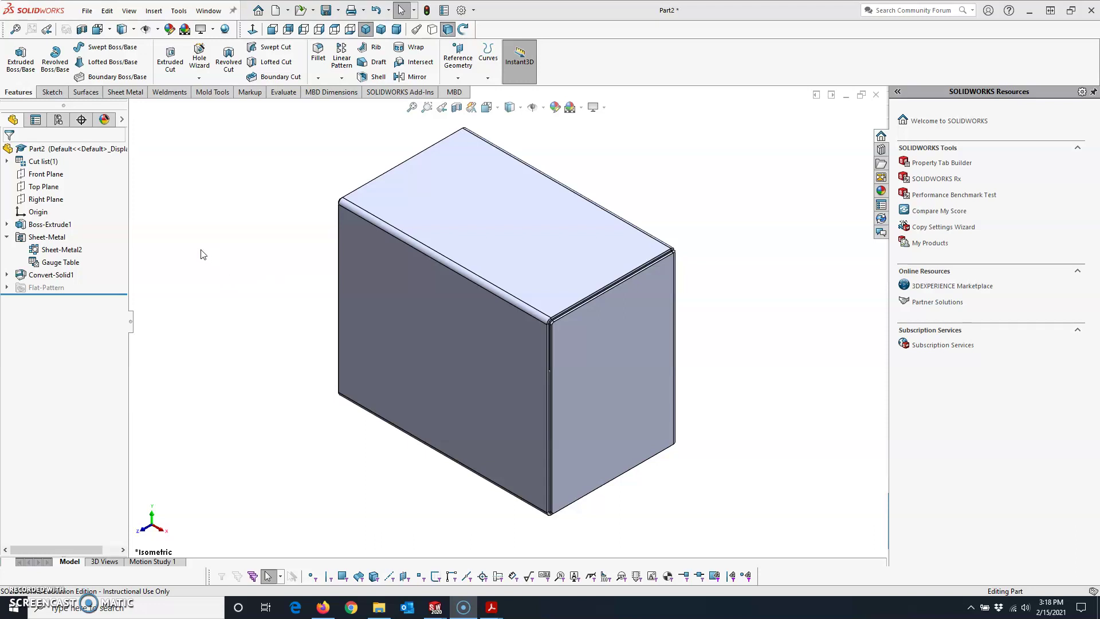
# - Flatten the sheet-metal box to preview its flat pattern
pyautogui.click(125, 91)
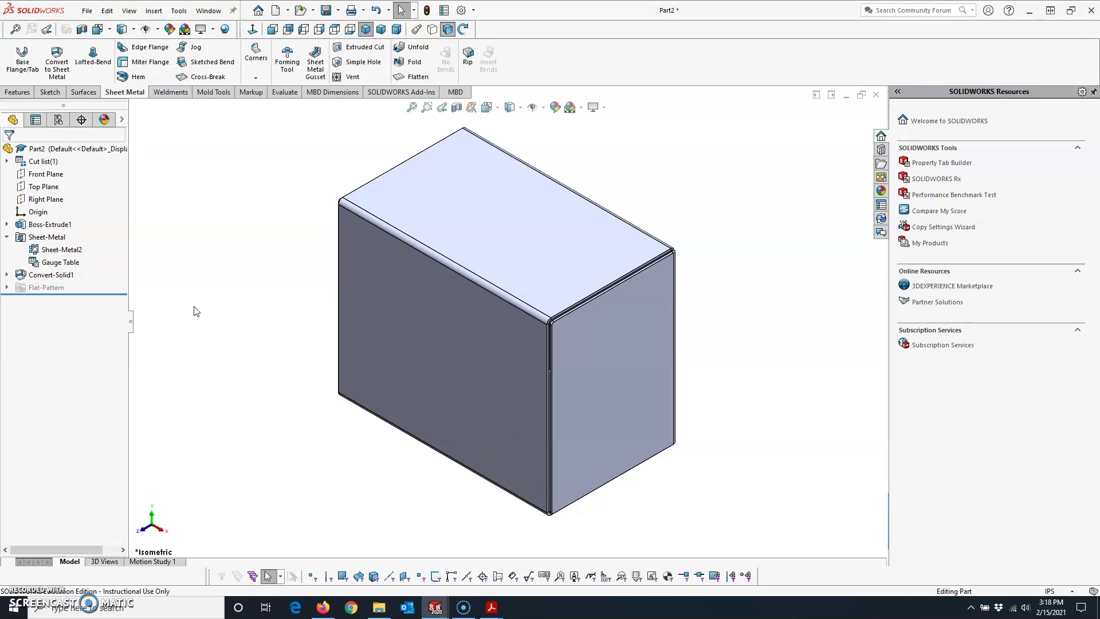
pyautogui.moveTo(249, 310); pyautogui.dragTo(252, 285, button='middle')
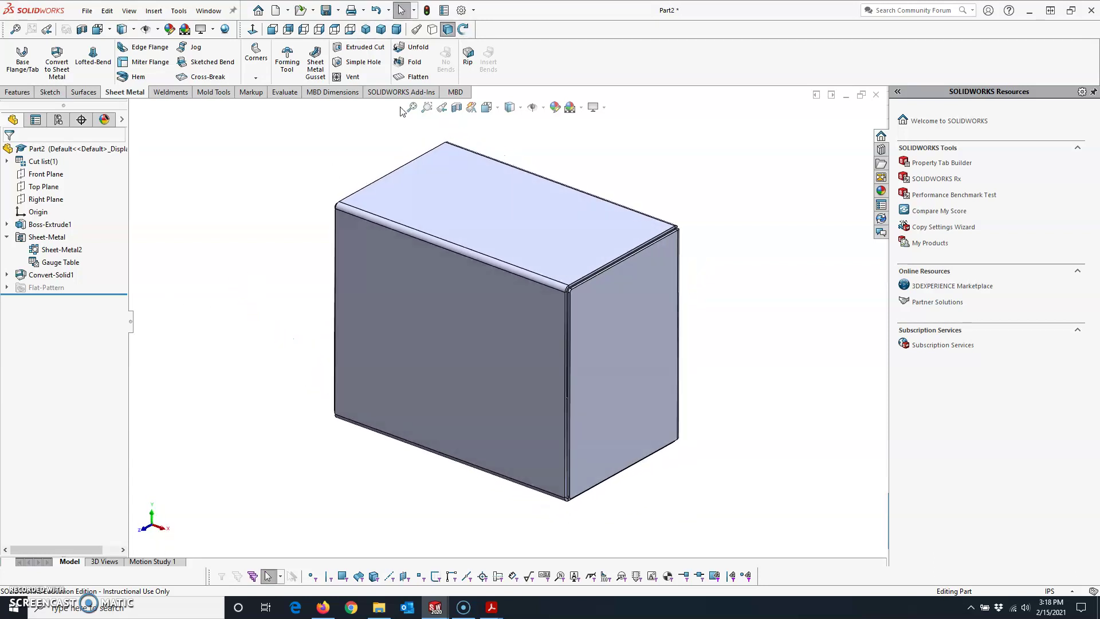
pyautogui.click(412, 77)
pyautogui.scroll(8, 490, 368)
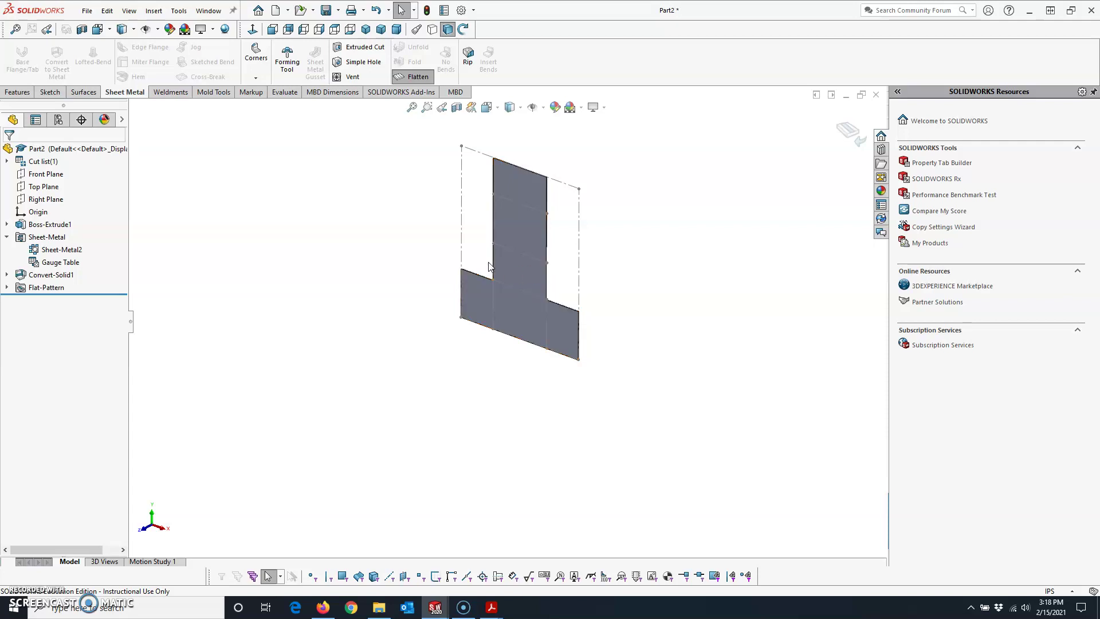
# - Refold the box, restore the isometric view, and switch to the Part3 document
pyautogui.click(849, 132)
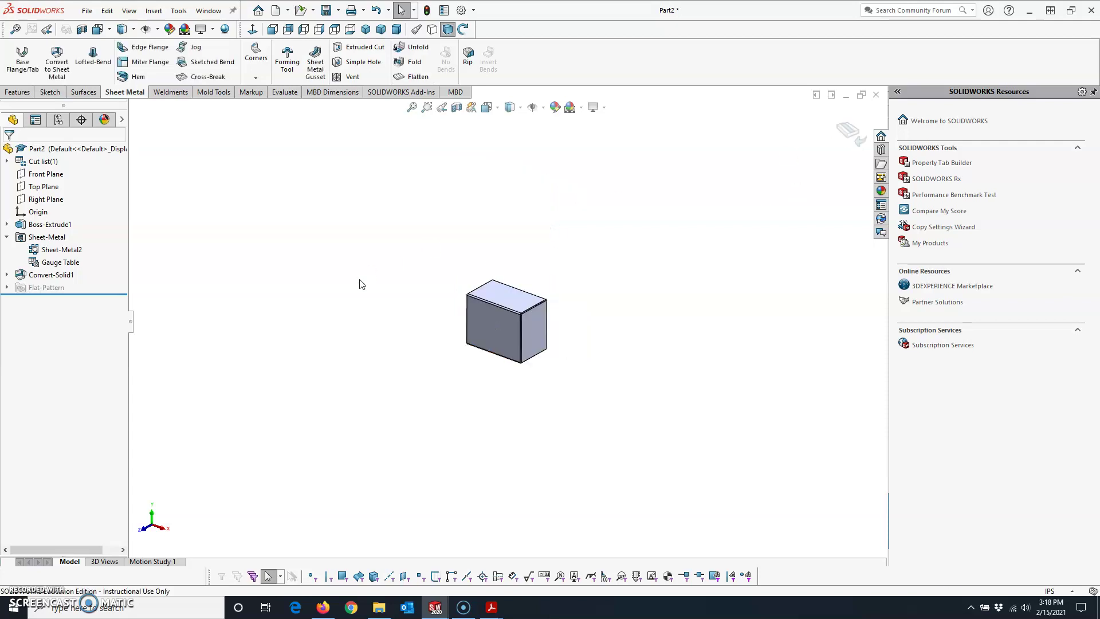
pyautogui.click(366, 29)
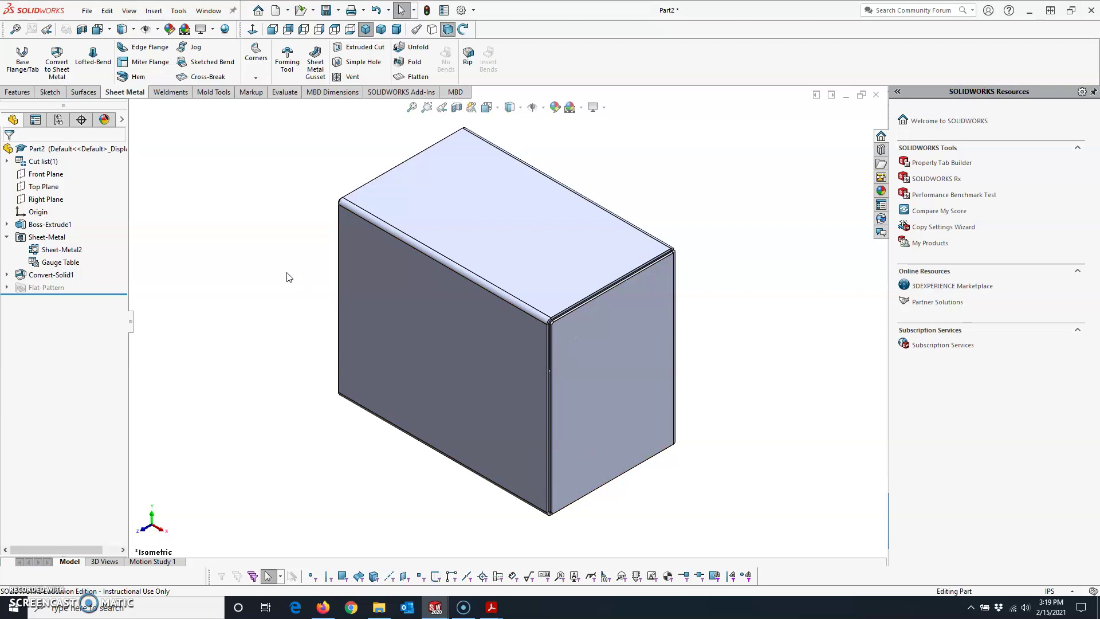
pyautogui.hotkey('ctrl', 'Tab')
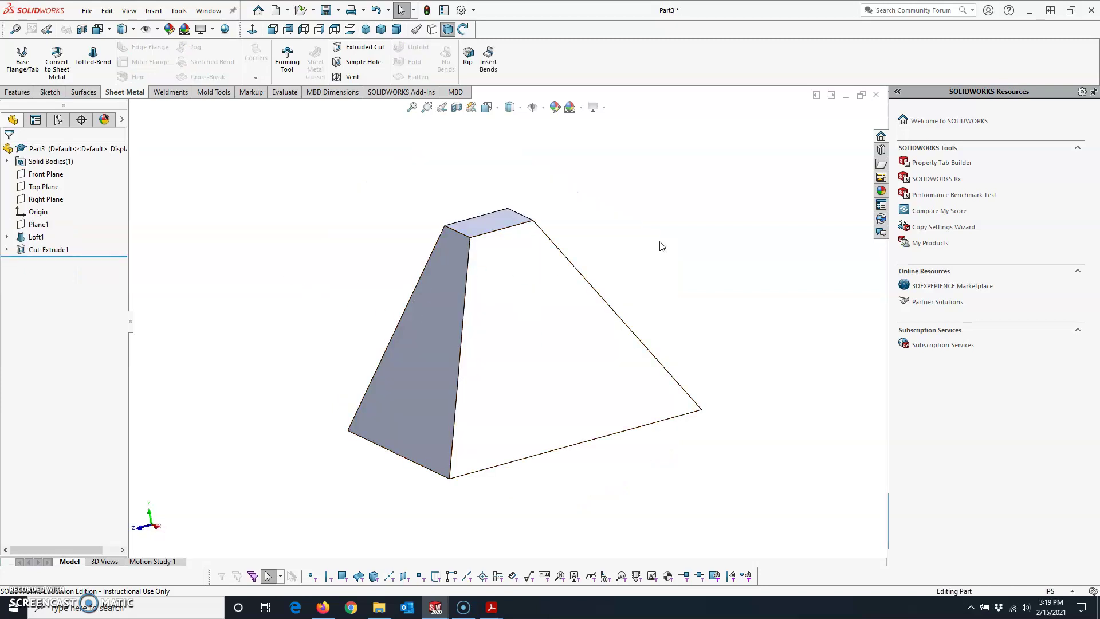
# - Orbit the Part3 pyramid to view its underside and a sloped face, then return to Part2
pyautogui.moveTo(658, 243); pyautogui.dragTo(641, 282, button='middle')
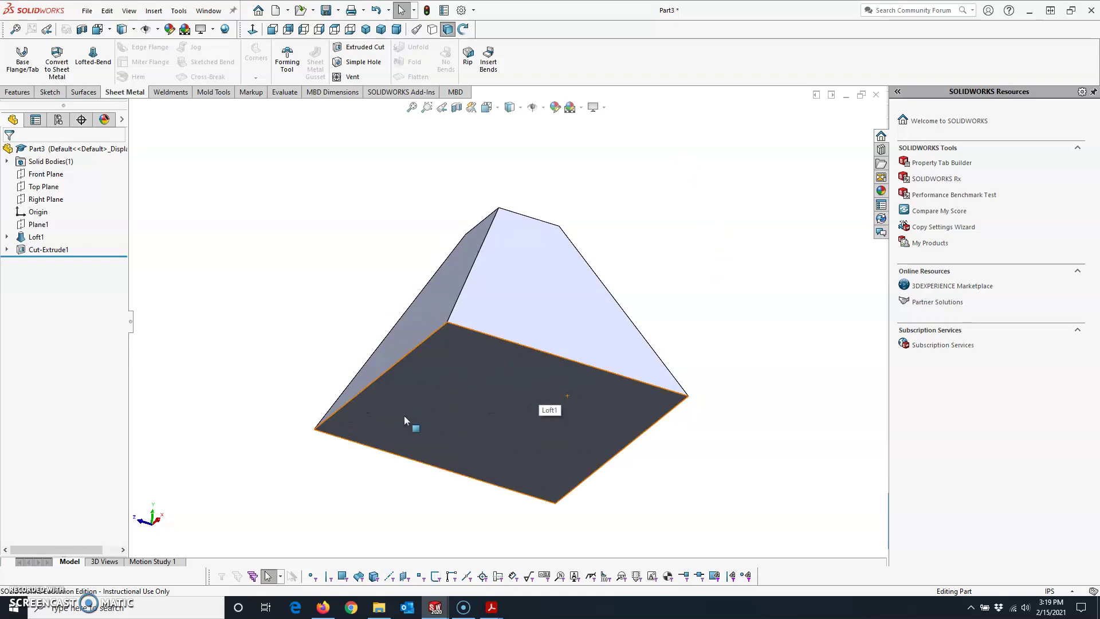
pyautogui.moveTo(498, 366); pyautogui.dragTo(560, 429, button='middle')
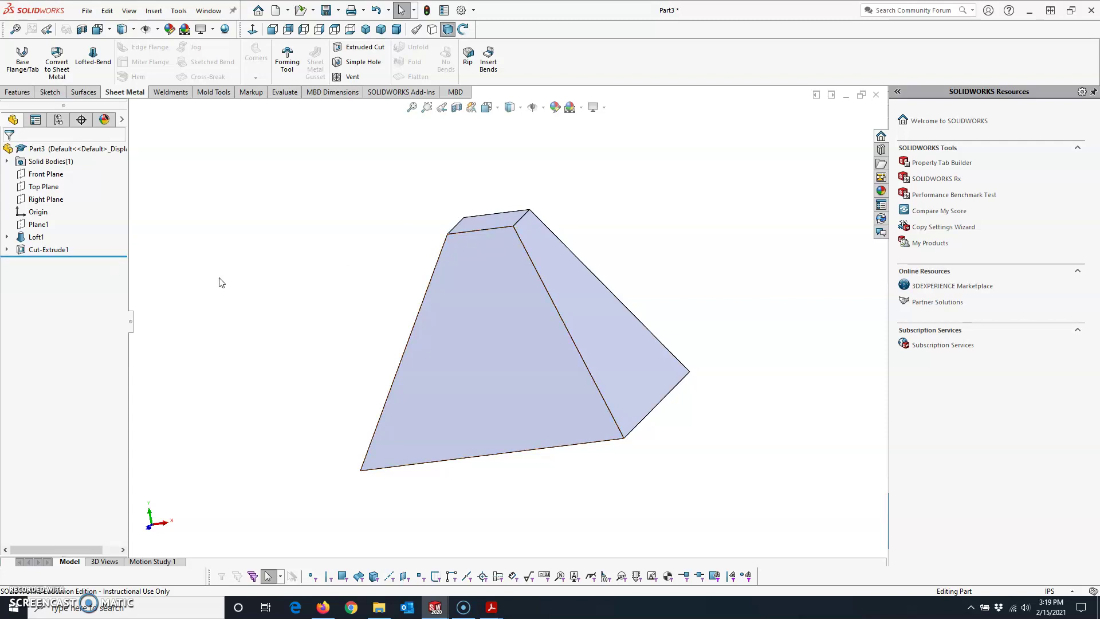
pyautogui.hotkey('ctrl', 'Tab')
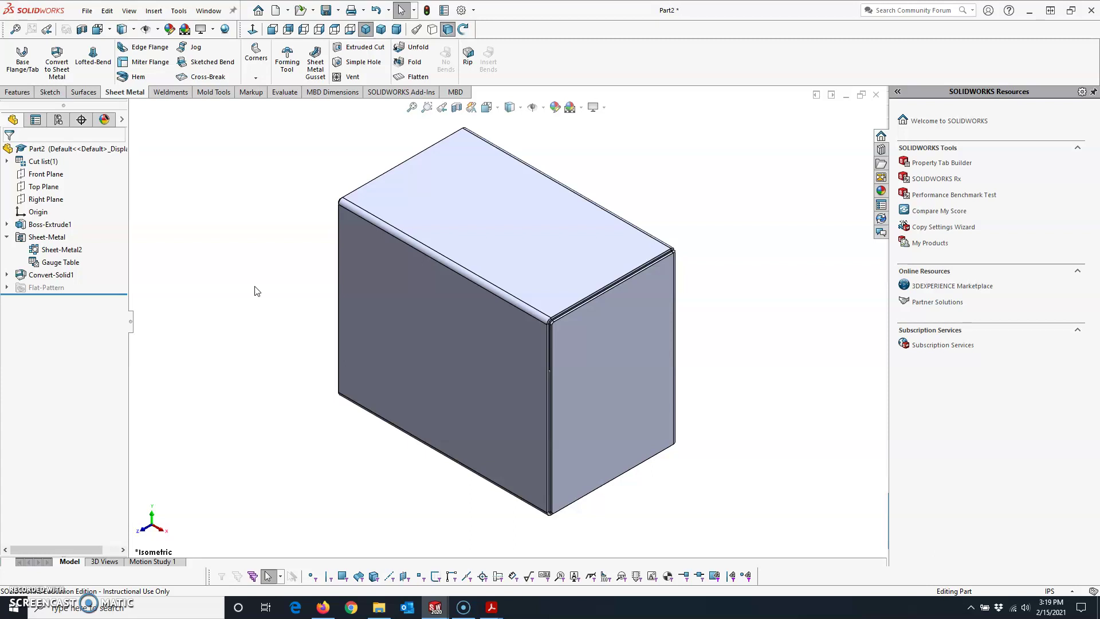
pyautogui.click(275, 9)
# - Create a new part from the SATC template and start a sketch on the Front Plane
pyautogui.doubleClick(314, 191)
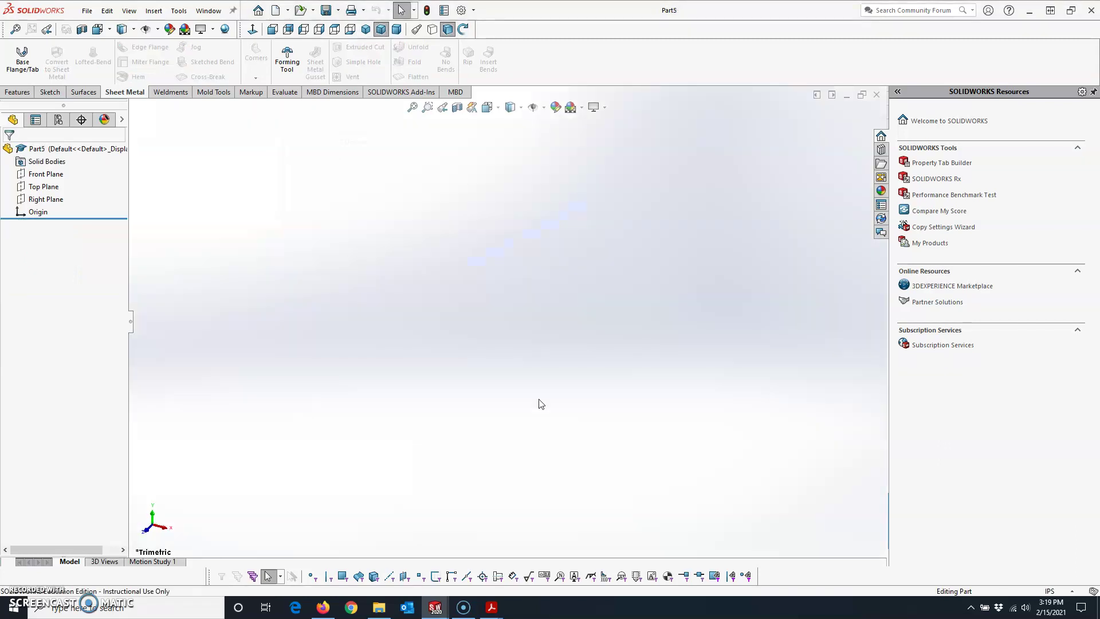
pyautogui.click(18, 93)
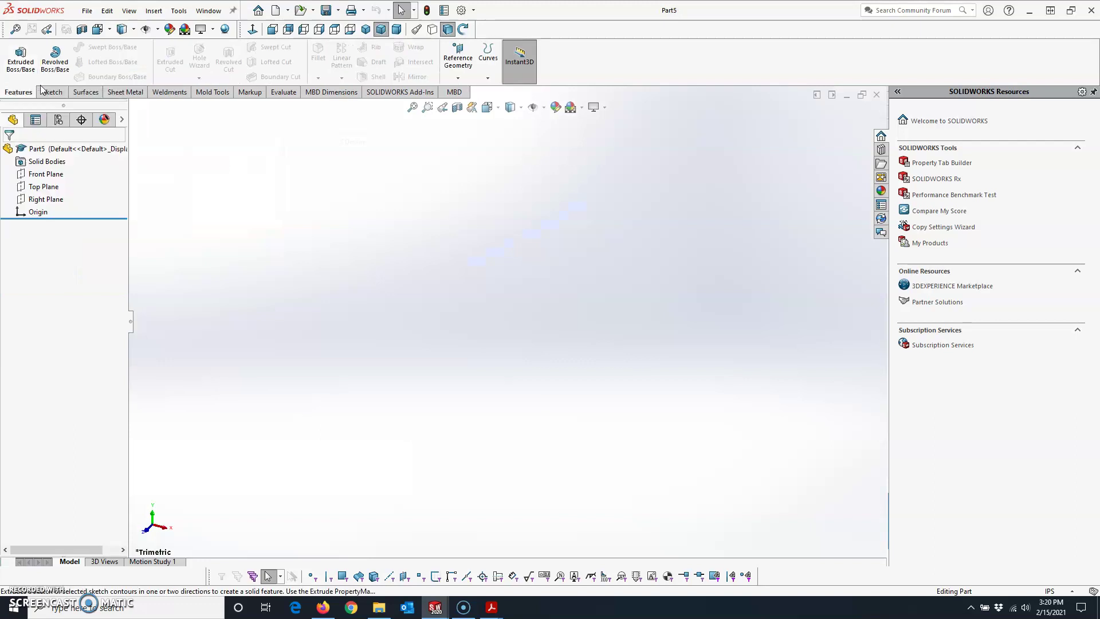
pyautogui.click(52, 93)
pyautogui.click(25, 68)
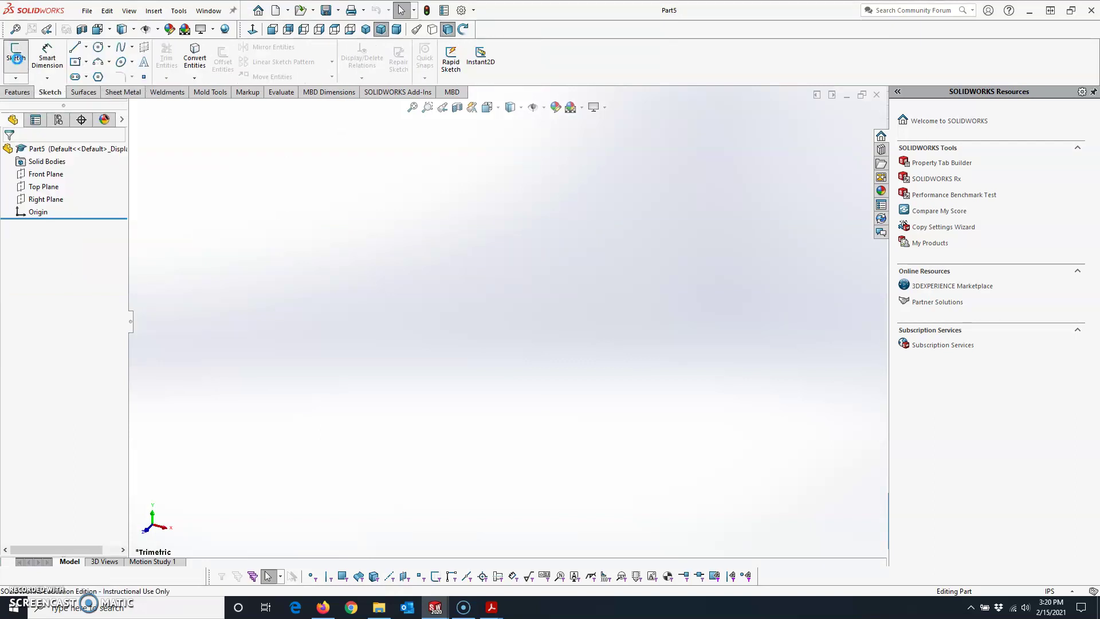
pyautogui.click(351, 204)
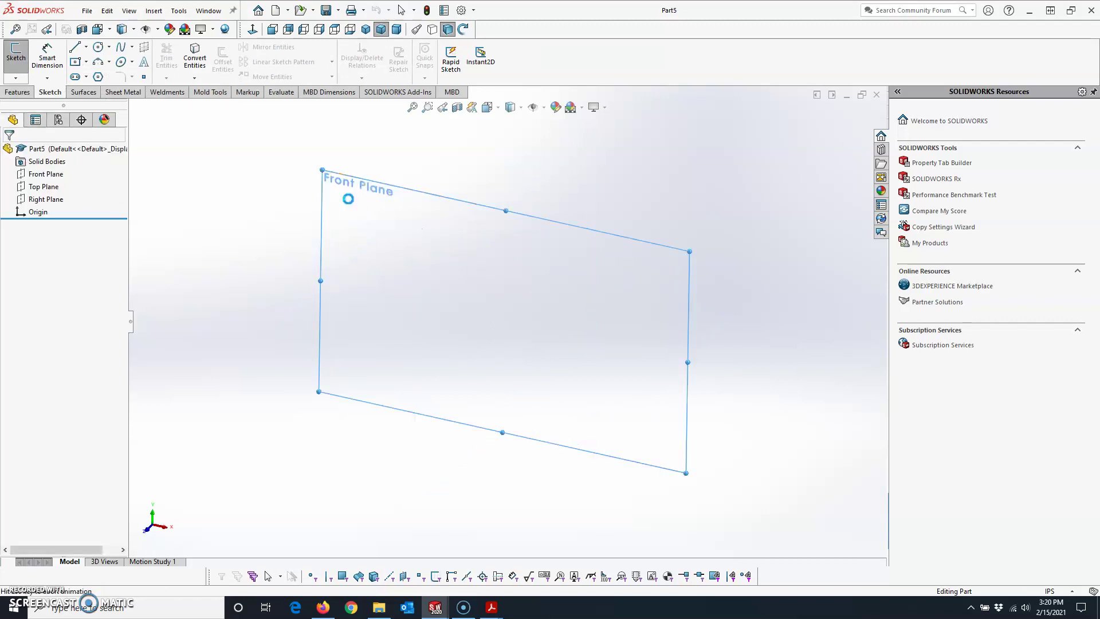
# - Draw a 15 × 12 centre rectangle at the origin and begin an extrusion
pyautogui.click(75, 63)
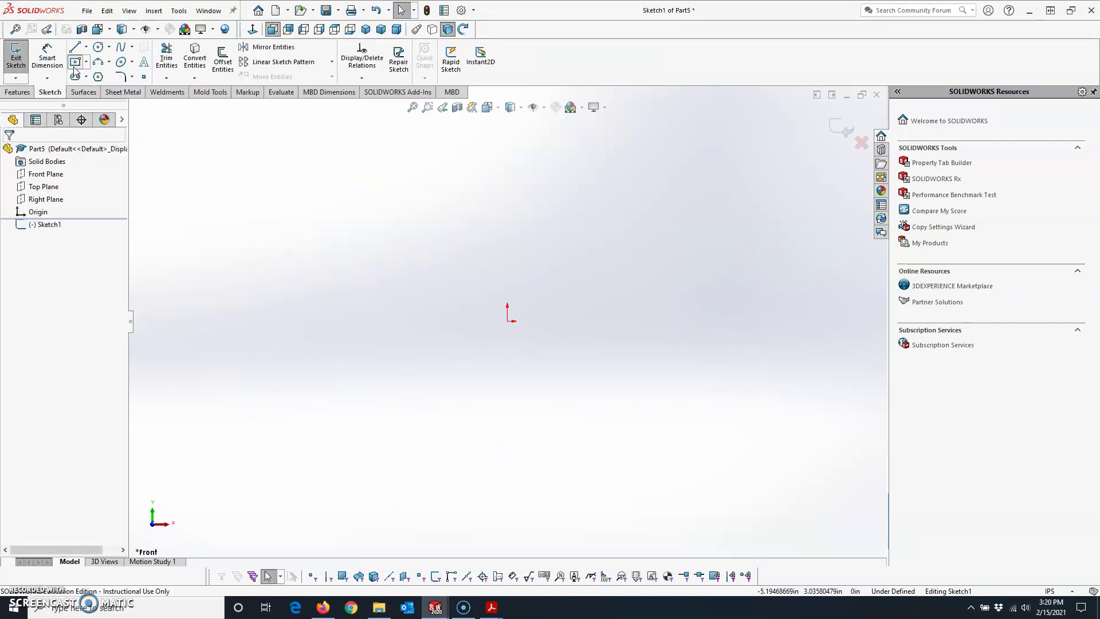
pyautogui.click(507, 321)
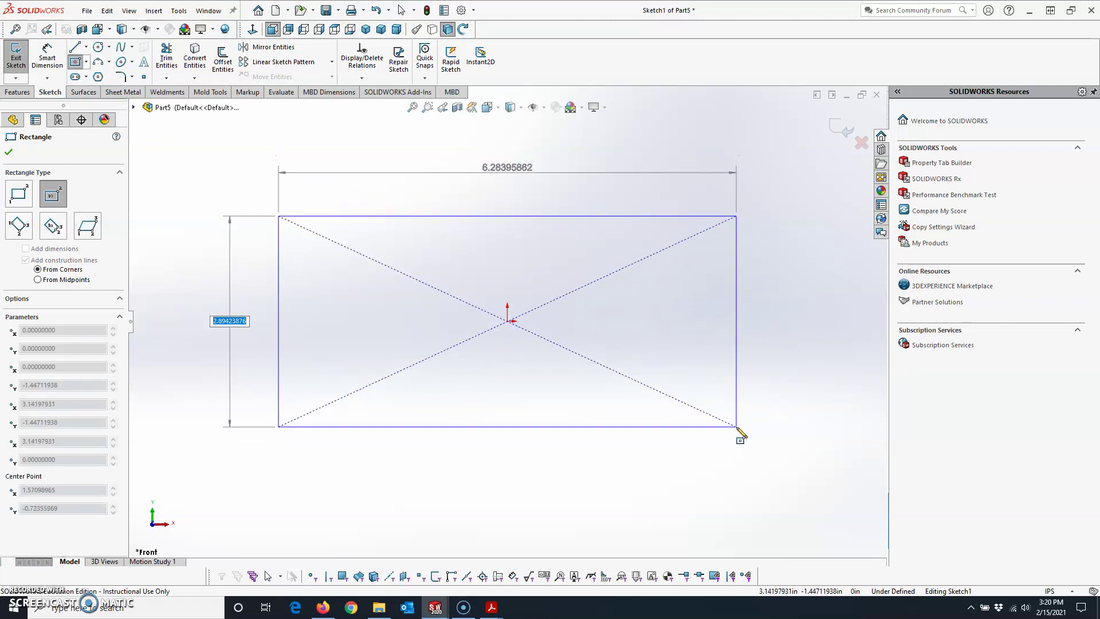
pyautogui.write('12')
pyautogui.press('Return')
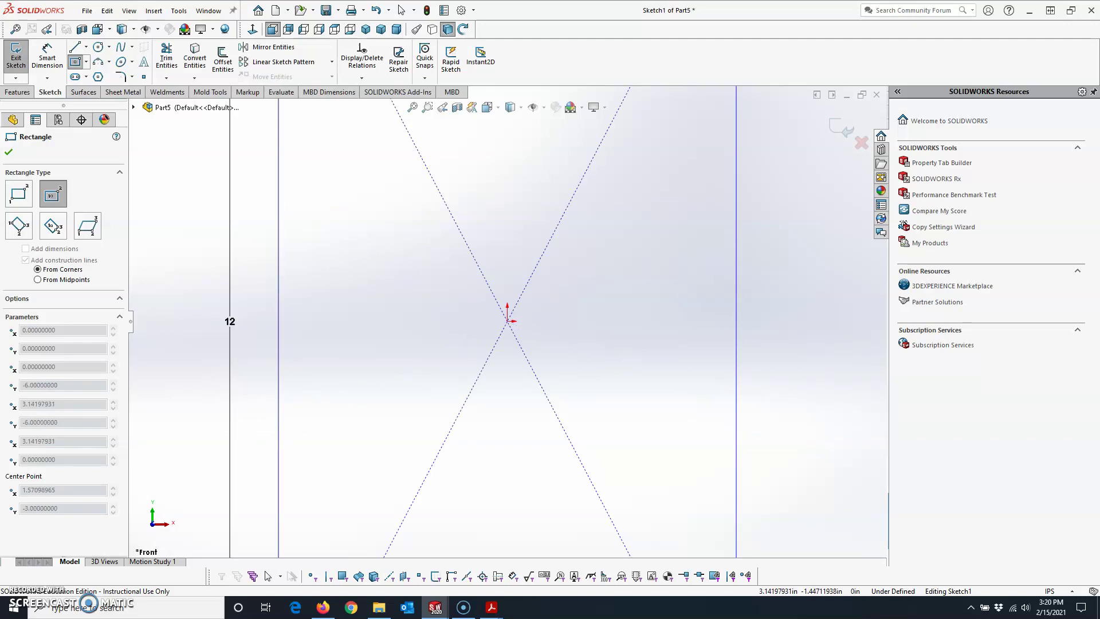
pyautogui.write('15')
pyautogui.press('Return')
pyautogui.press('f')
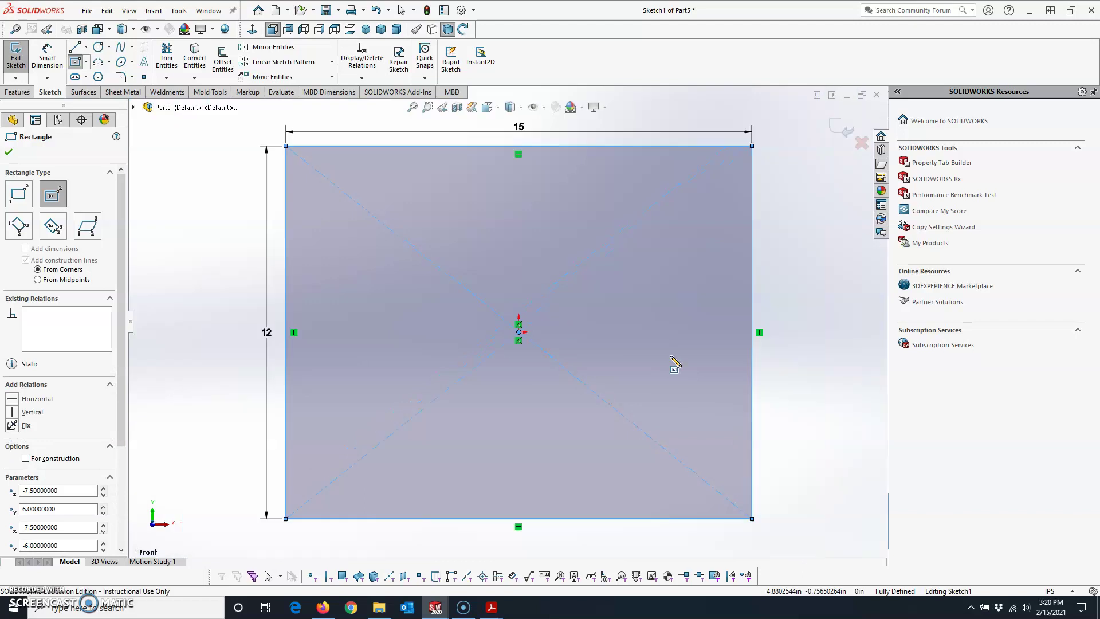
pyautogui.press('z')
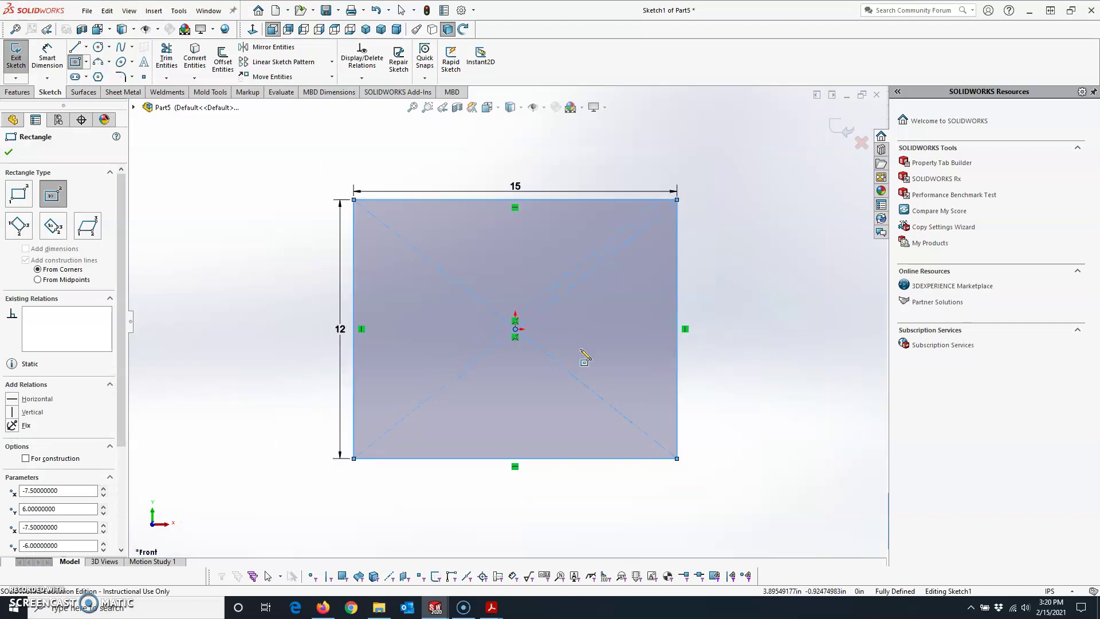
pyautogui.click(17, 92)
pyautogui.click(21, 57)
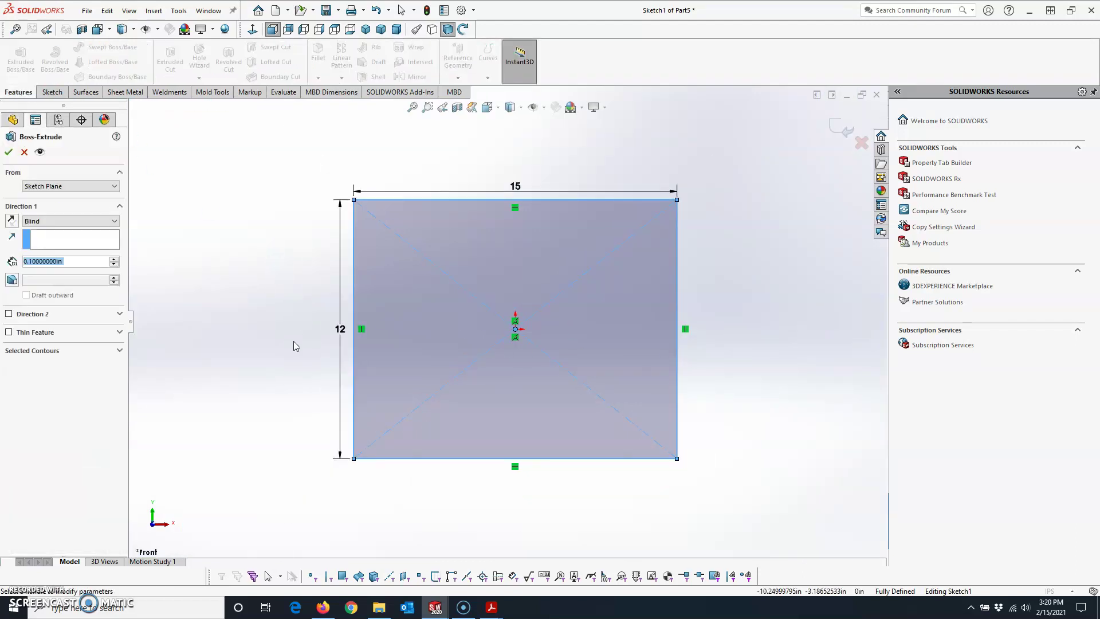
# - Extrude the rectangle mid-plane to a 9 in depth, creating Boss-Extrude1
pyautogui.click(78, 222)
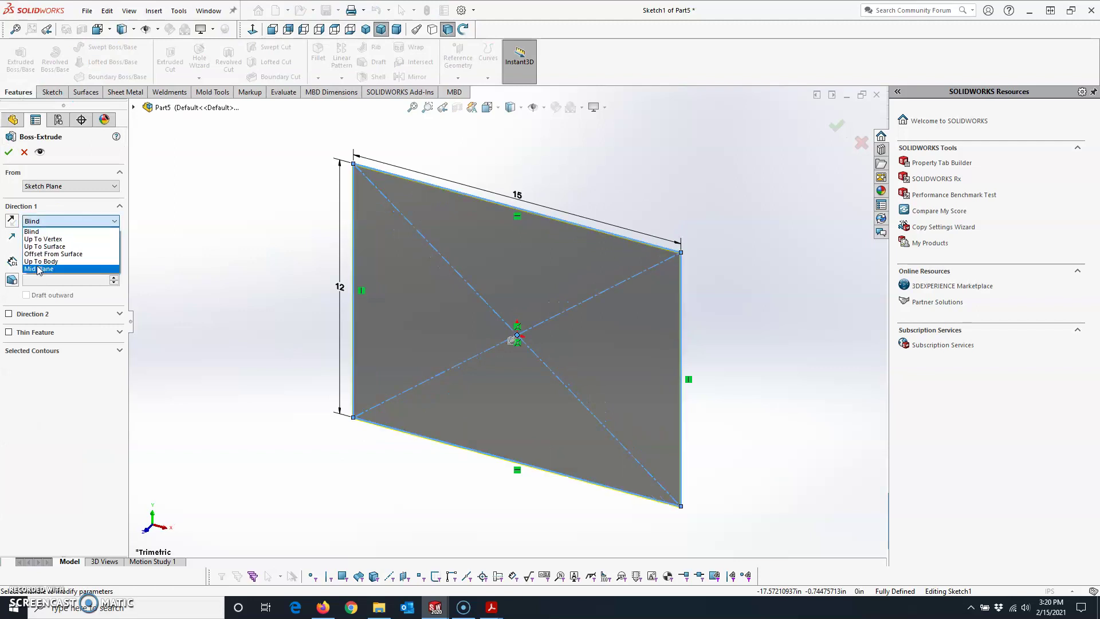
pyautogui.click(38, 270)
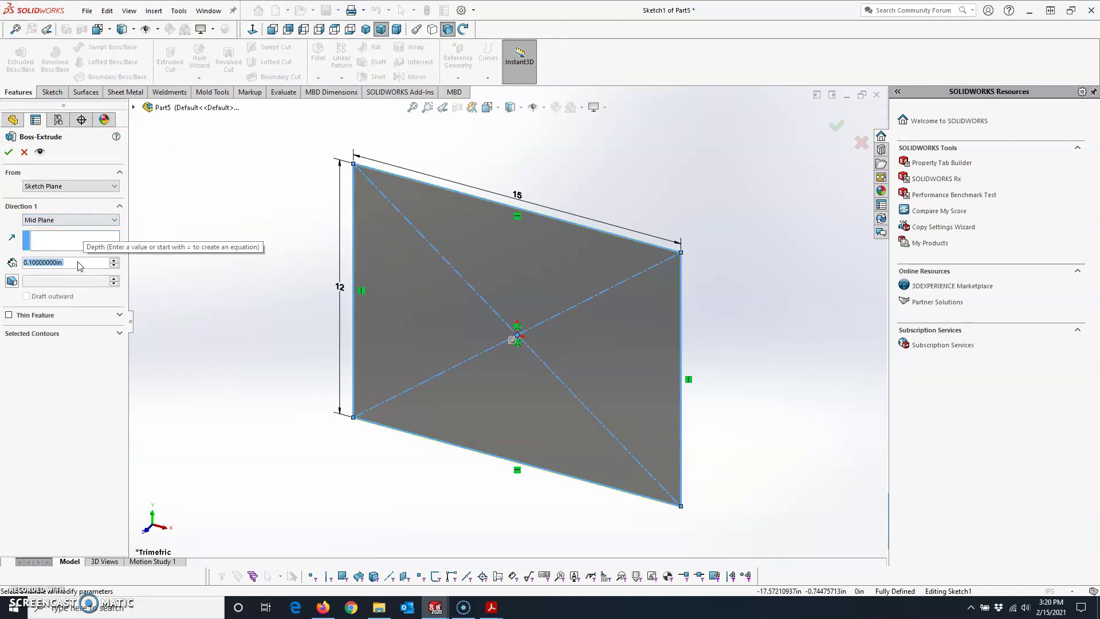
pyautogui.write('9')
pyautogui.press('Return')
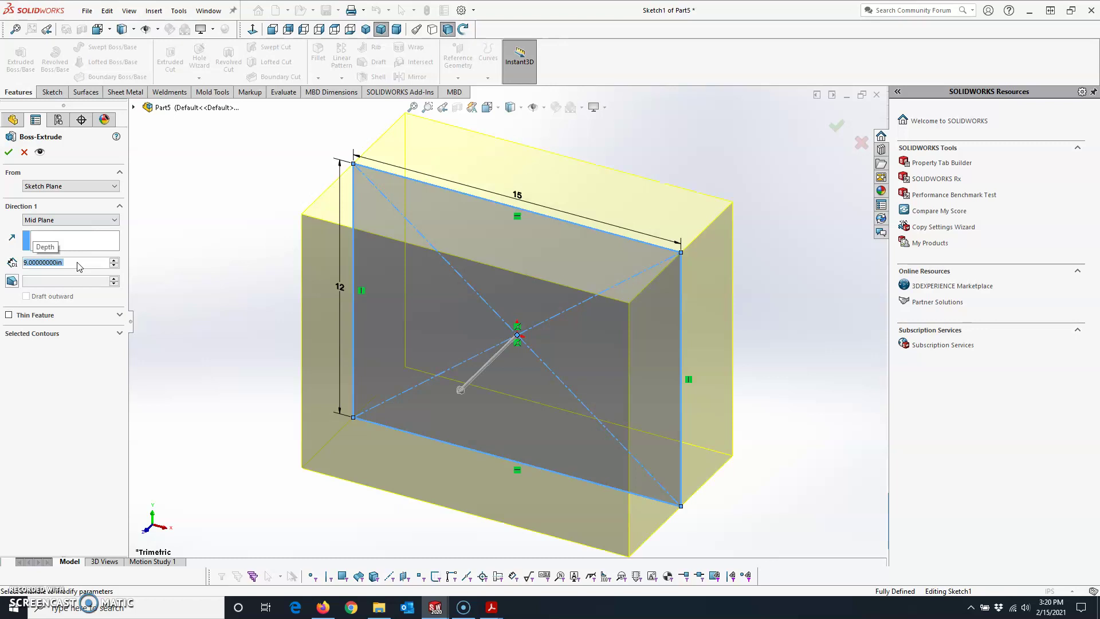
pyautogui.click(9, 152)
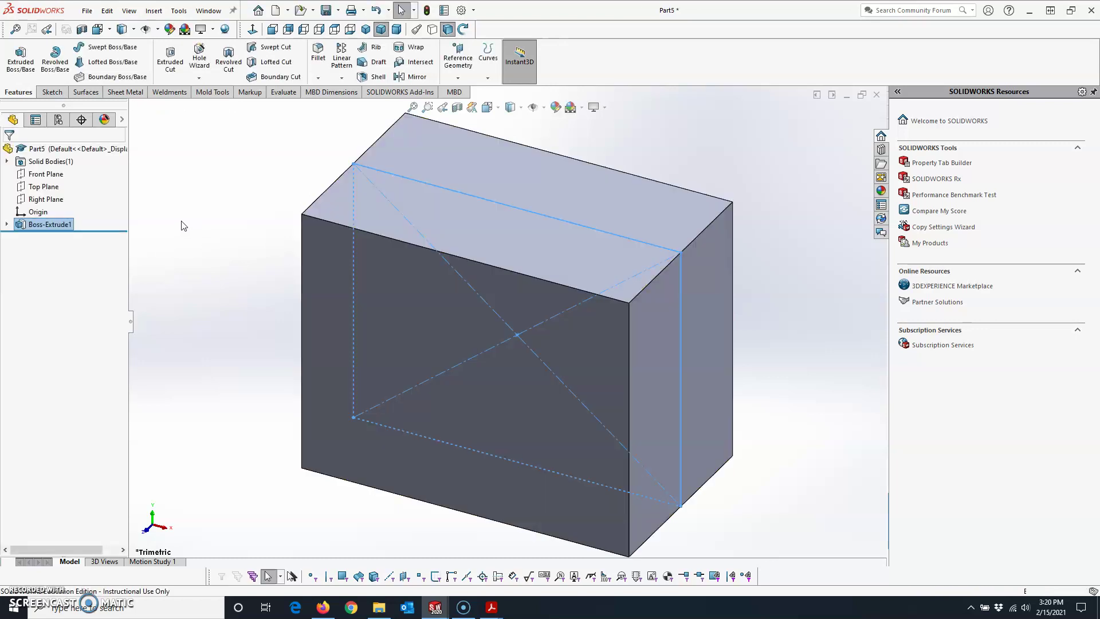
pyautogui.click(189, 232)
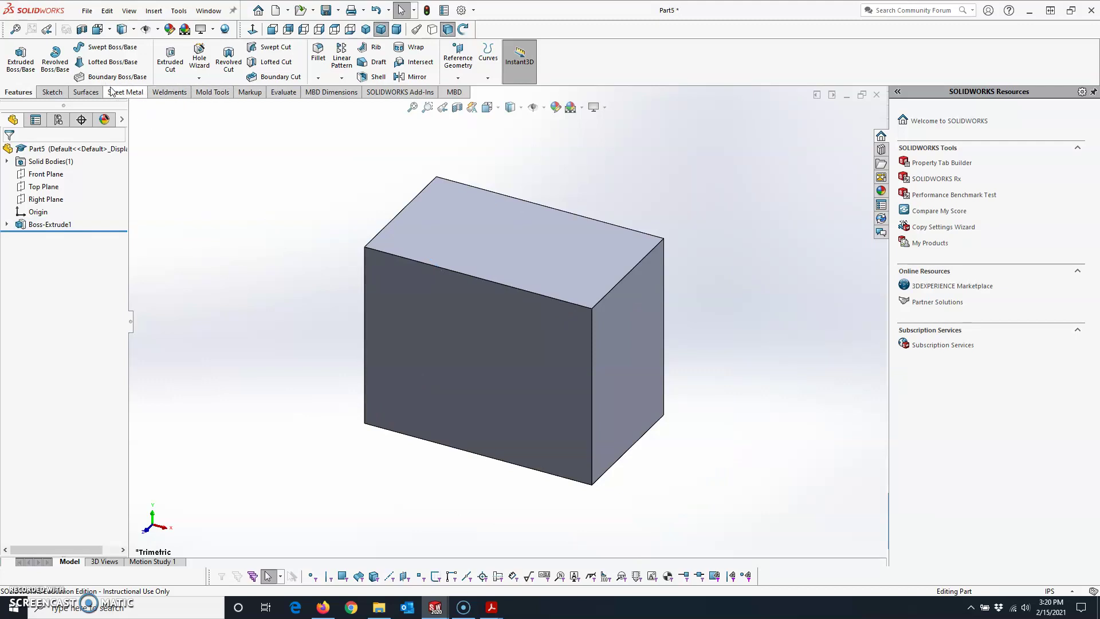
pyautogui.rightClick(51, 95)
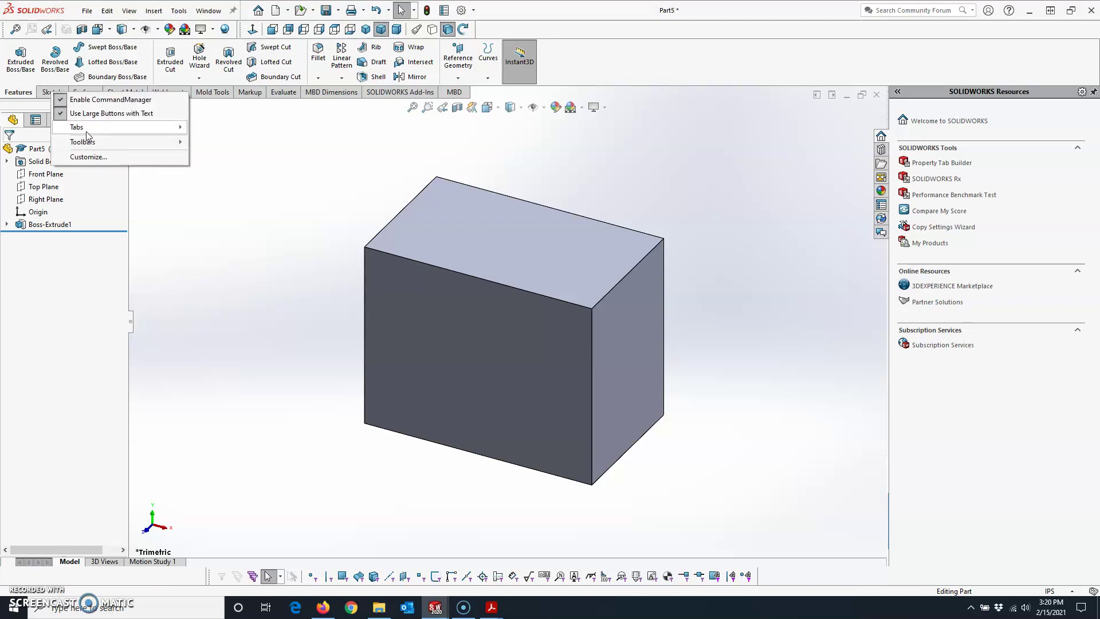
# - Start Convert to Sheet Metal on the block and enable the gauge table option
pyautogui.moveTo(114, 127)
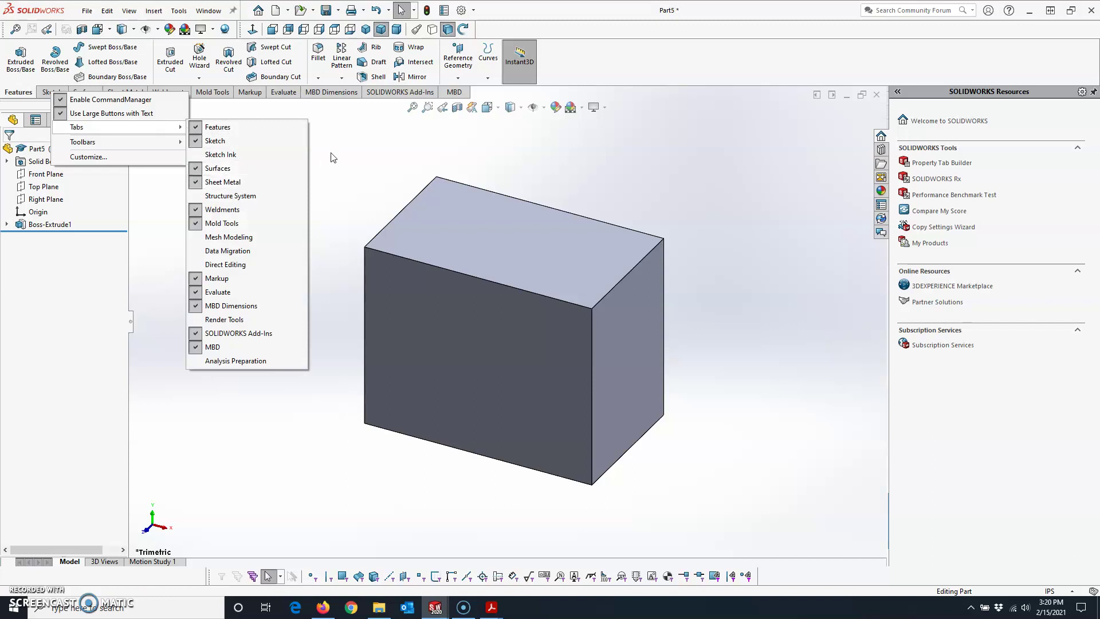
pyautogui.click(313, 154)
pyautogui.click(132, 94)
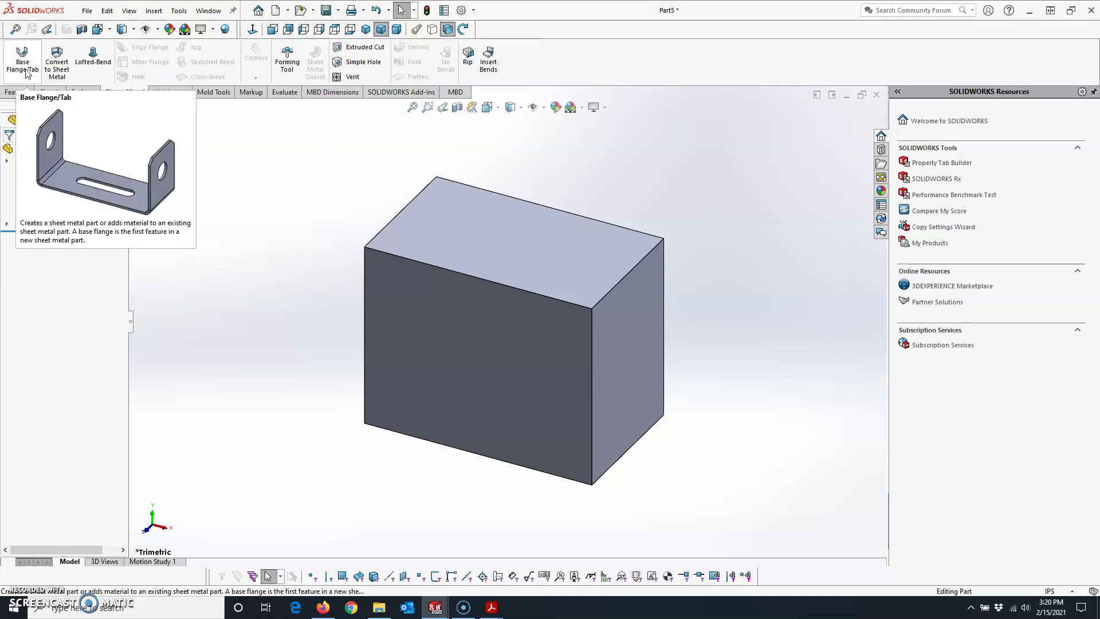
pyautogui.click(57, 65)
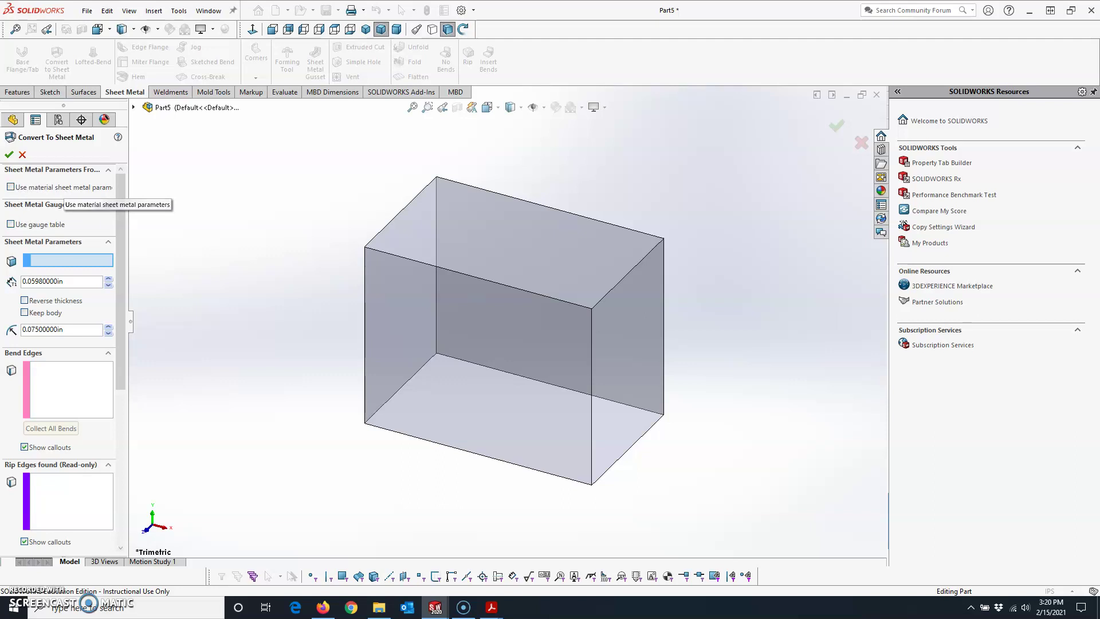
pyautogui.click(11, 224)
# - Choose the steel sample gauge table and select the box's right face as the fixed face
pyautogui.click(52, 239)
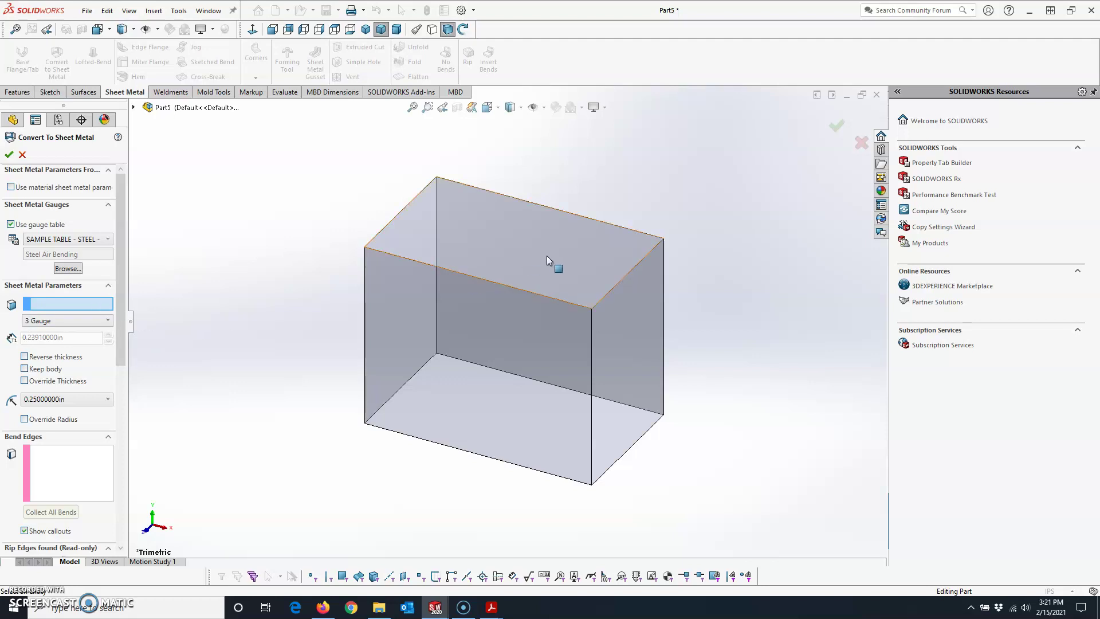
pyautogui.moveTo(658, 318); pyautogui.dragTo(589, 308, button='middle')
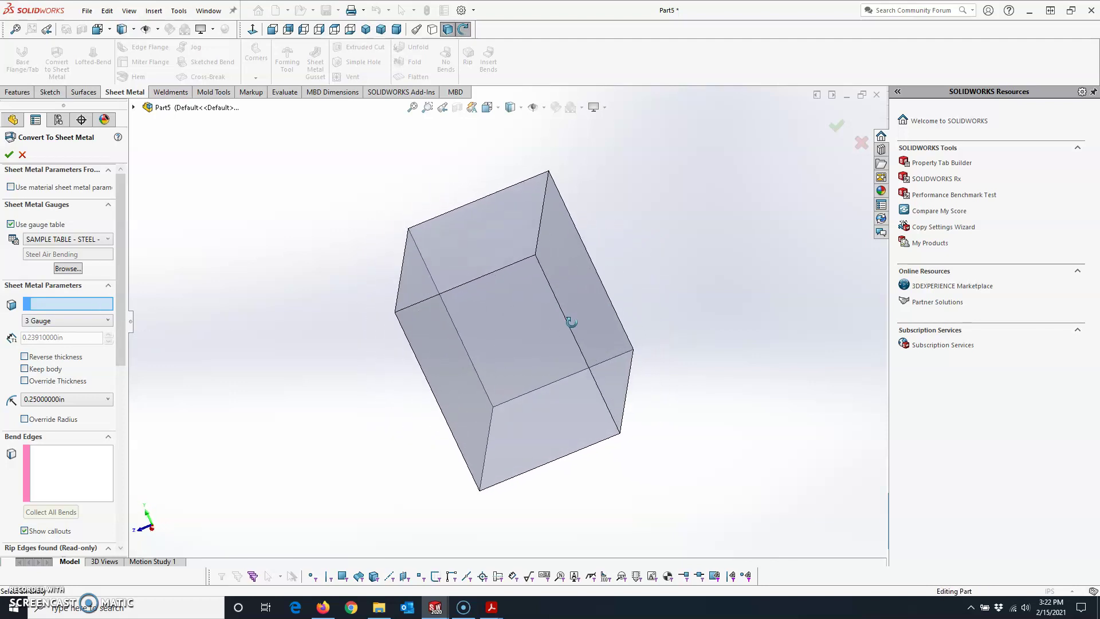
pyautogui.click(589, 297)
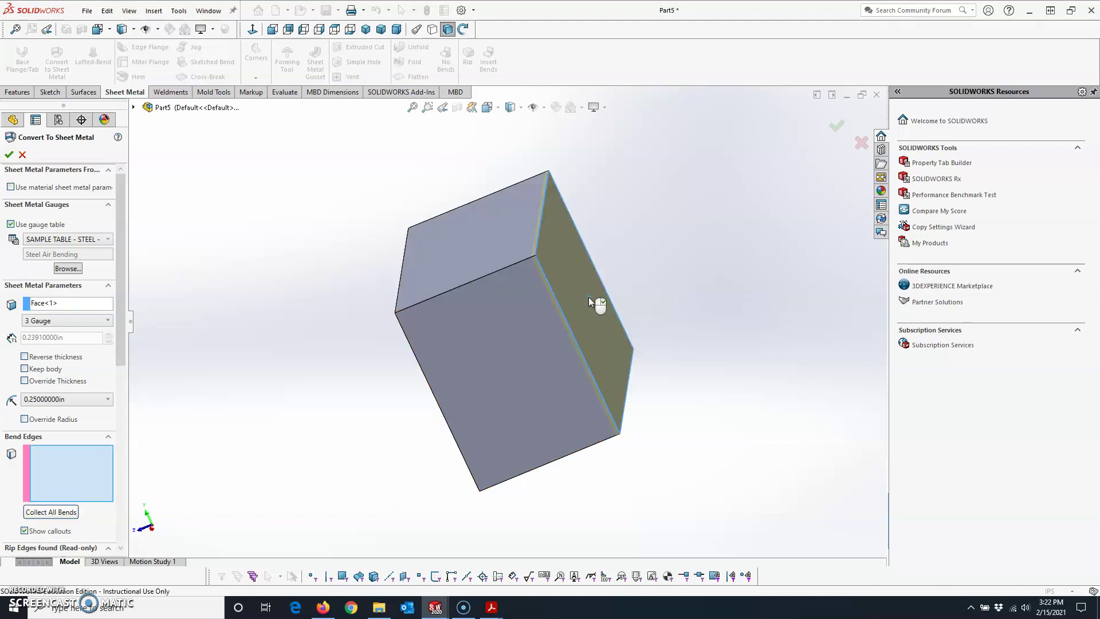
# - Set the sheet thickness to 16 Gauge from the gauge list
pyautogui.moveTo(590, 295); pyautogui.dragTo(703, 235, button='middle')
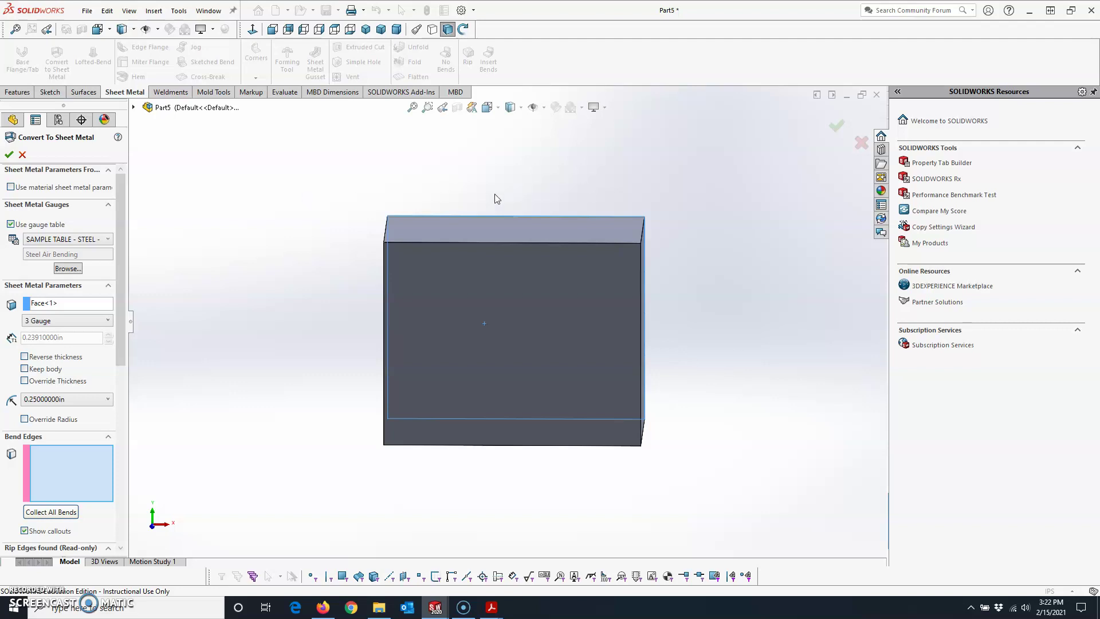
pyautogui.moveTo(547, 334); pyautogui.dragTo(709, 354, button='middle')
pyautogui.click(36, 321)
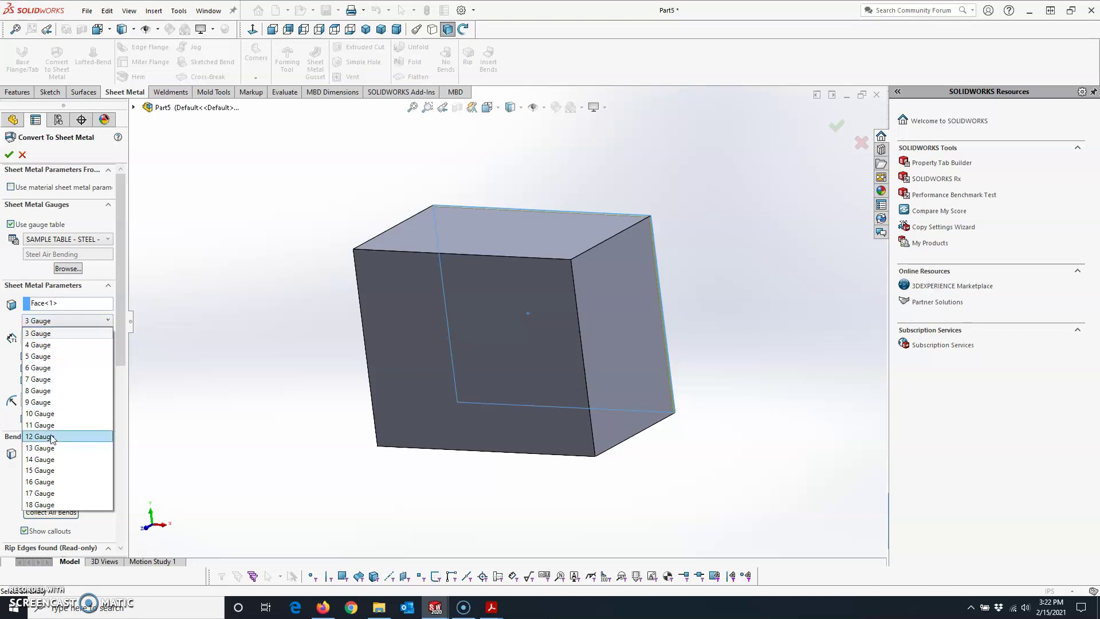
pyautogui.click(46, 485)
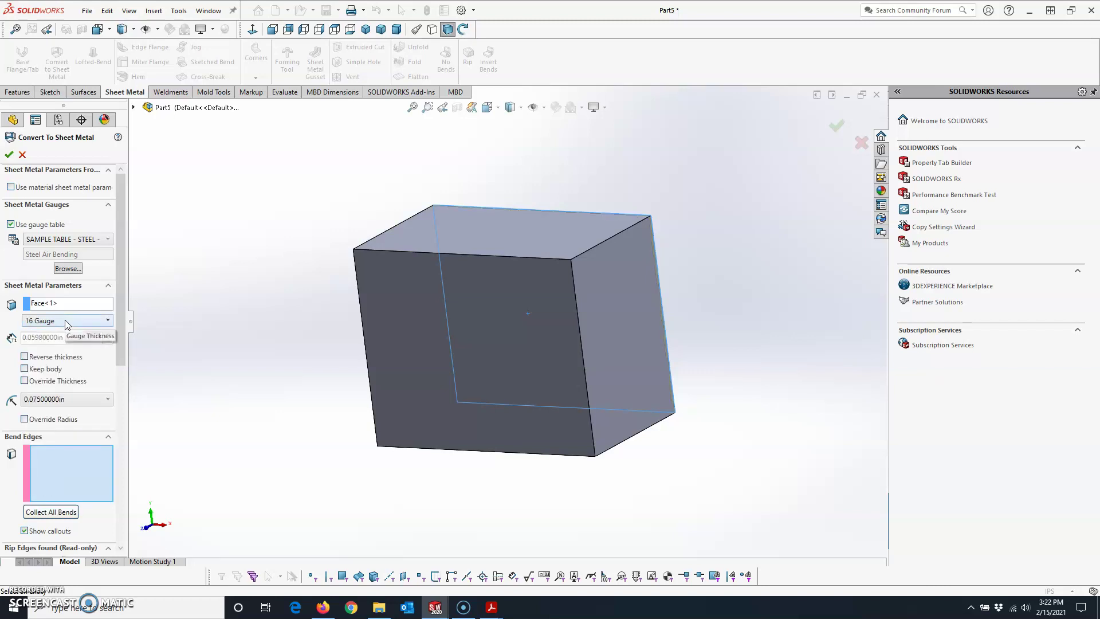
# - Flip the thickness direction with Reverse and then restore it to the original side
pyautogui.moveTo(123, 351); pyautogui.dragTo(127, 379)
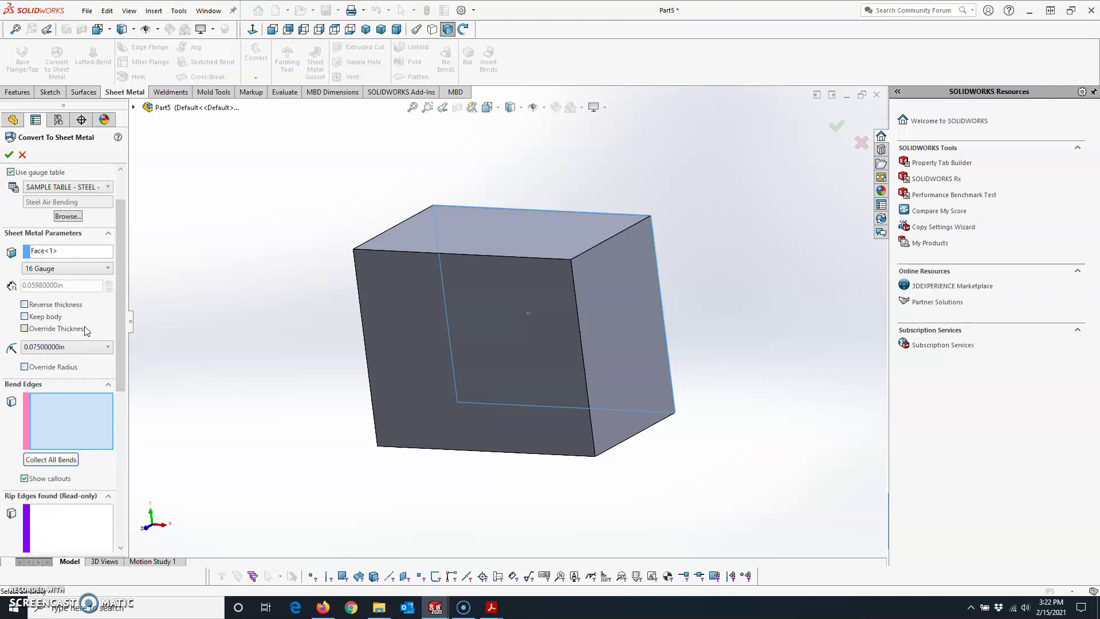
pyautogui.moveTo(181, 330); pyautogui.dragTo(137, 367, button='middle')
pyautogui.scroll(-10, 522, 258)
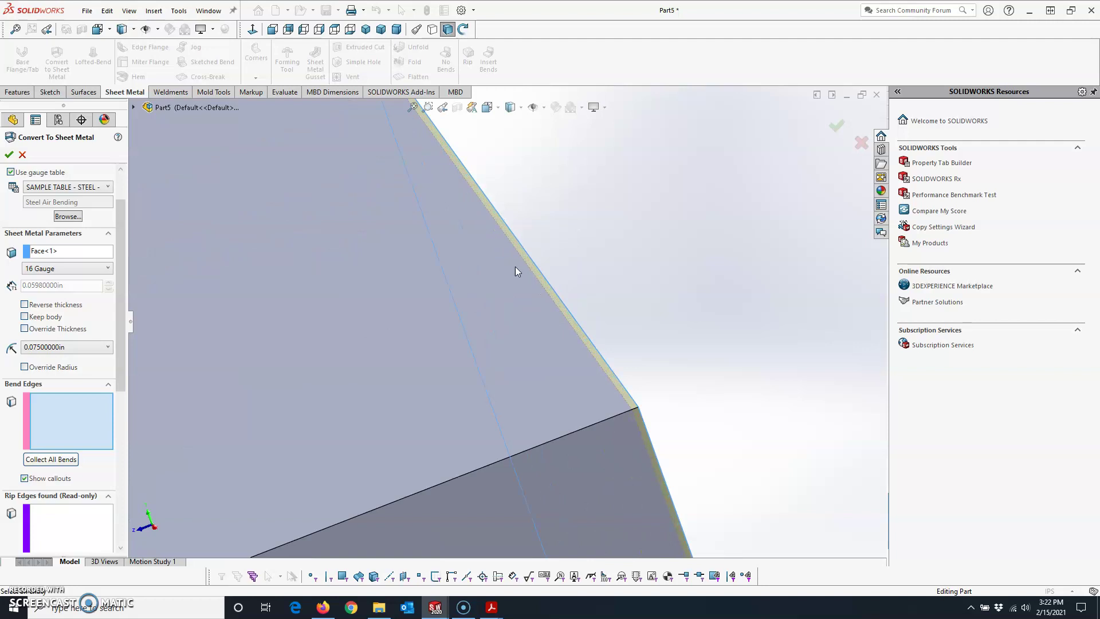
pyautogui.click(25, 305)
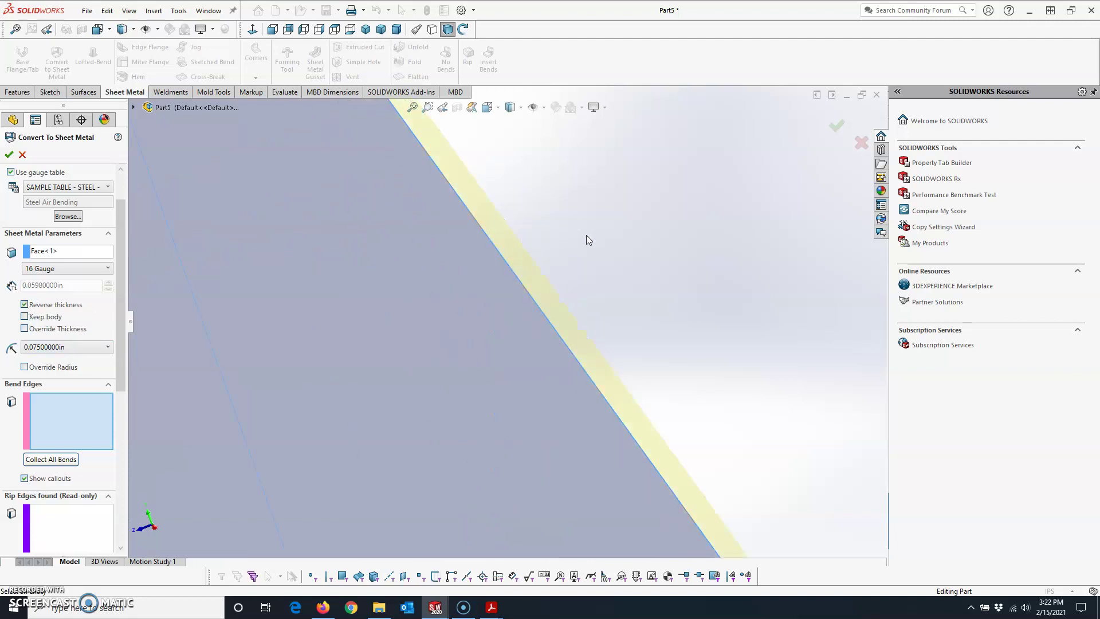
pyautogui.click(24, 305)
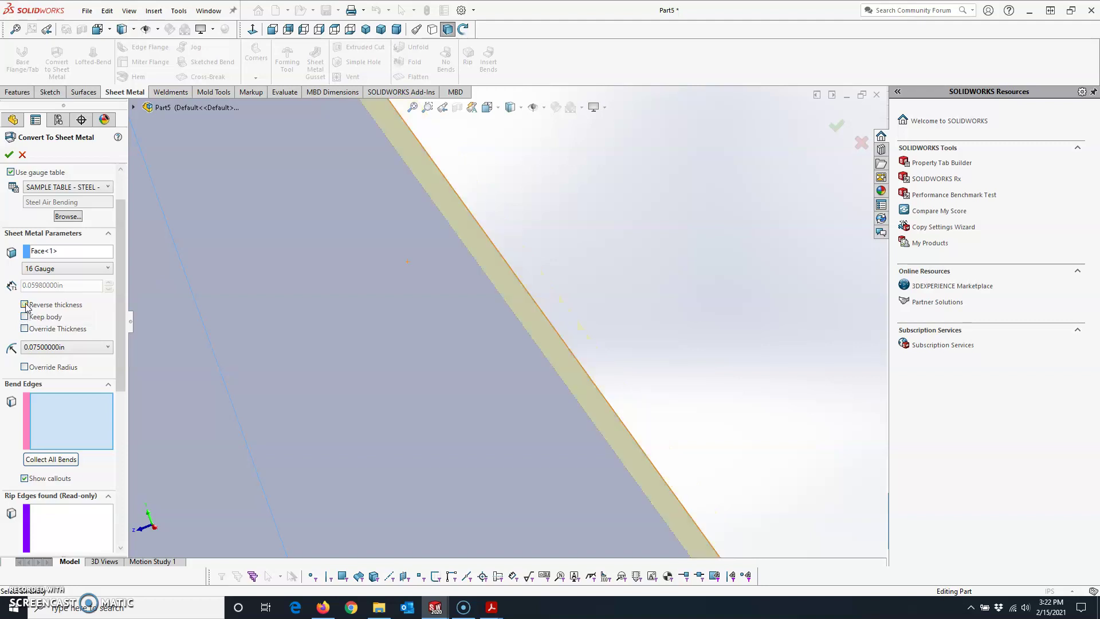
pyautogui.scroll(10, 570, 301)
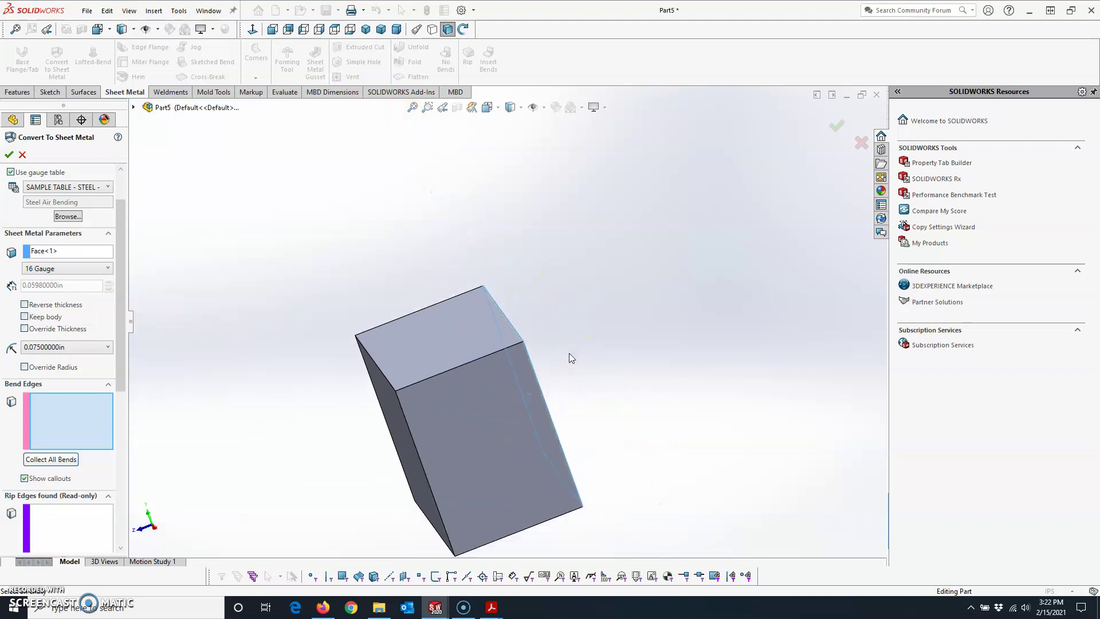
pyautogui.moveTo(569, 411); pyautogui.dragTo(629, 373, button='middle')
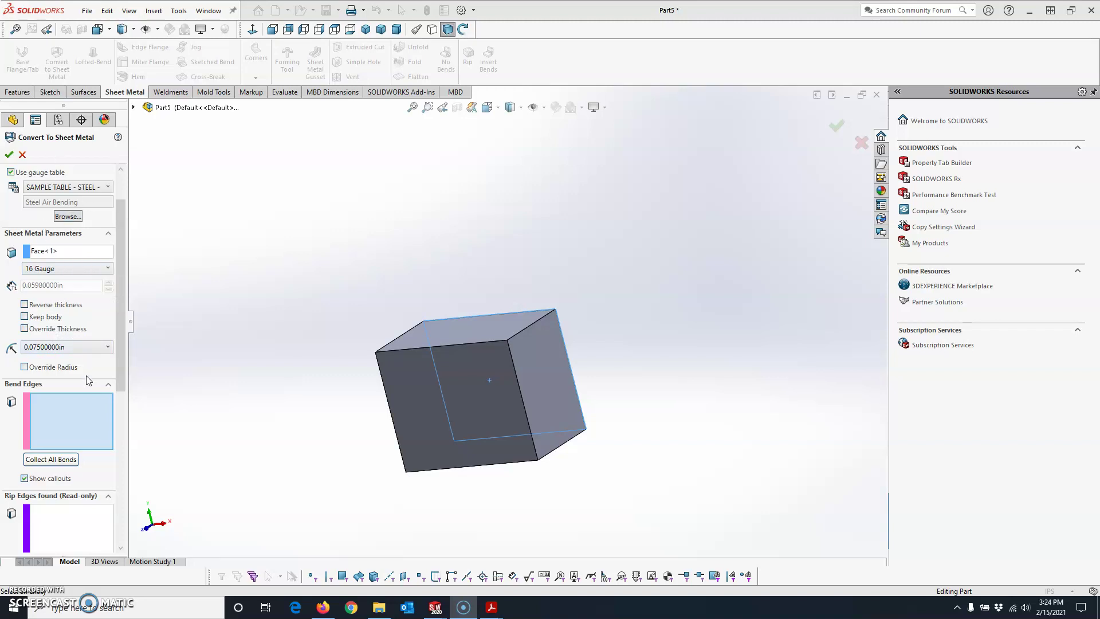
pyautogui.click(57, 350)
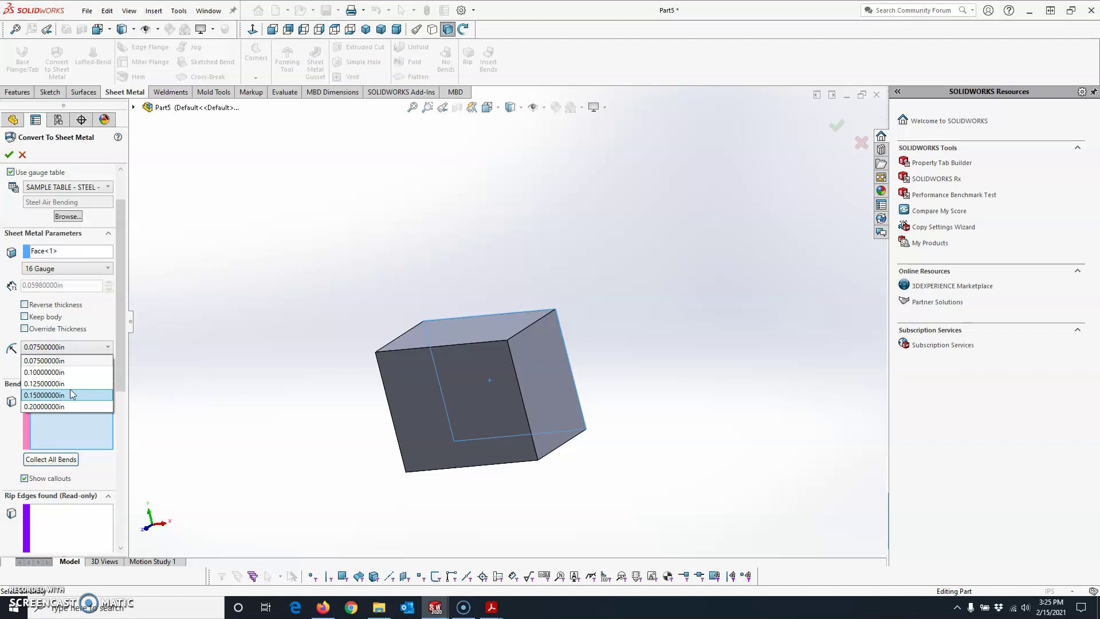
pyautogui.click(45, 361)
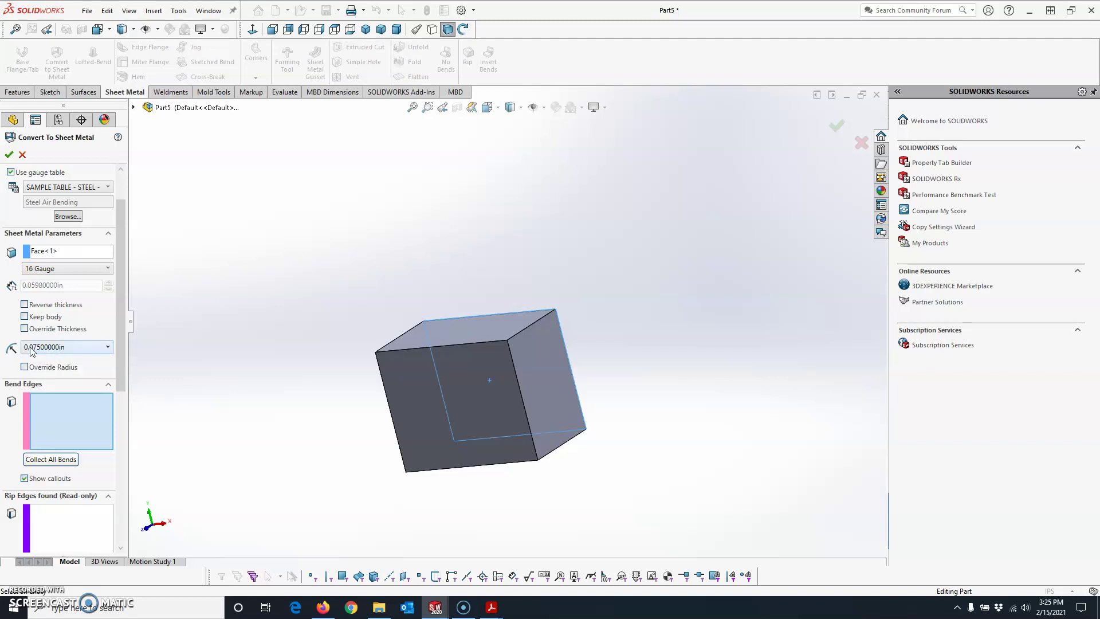
pyautogui.moveTo(119, 338); pyautogui.dragTo(122, 408)
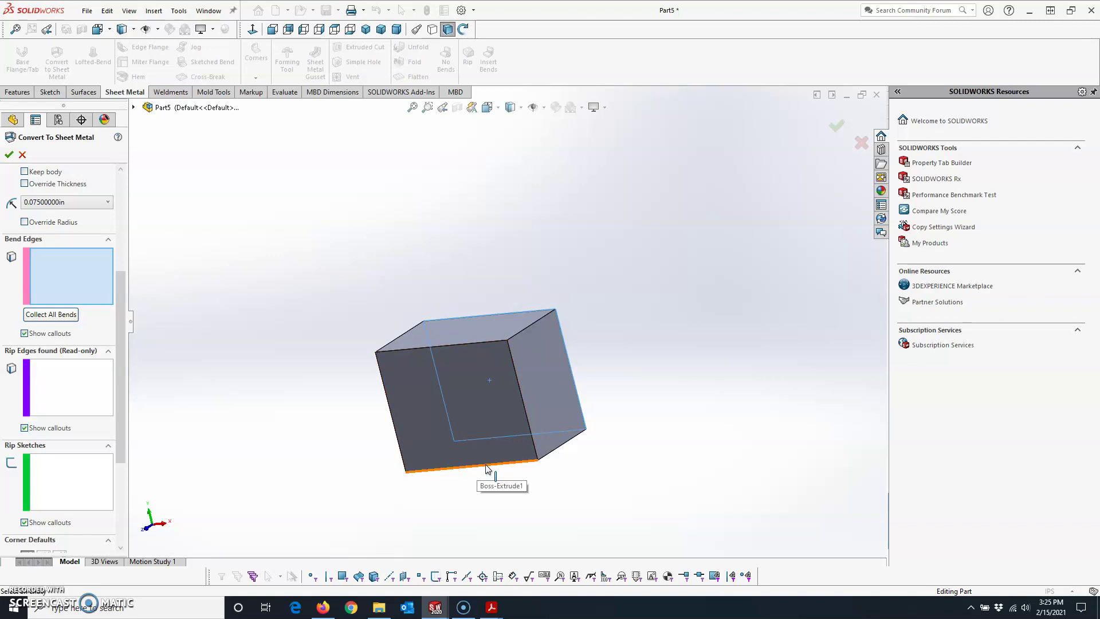
# - Select five bend edges: top back, top front, bottom front, right and left
pyautogui.click(483, 319)
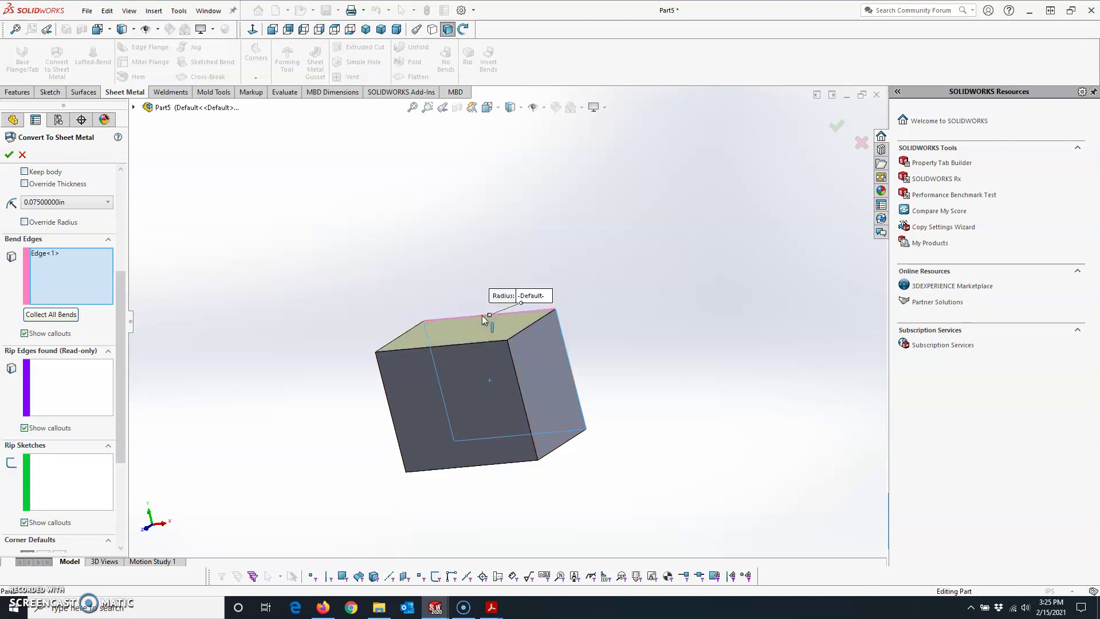
pyautogui.click(444, 349)
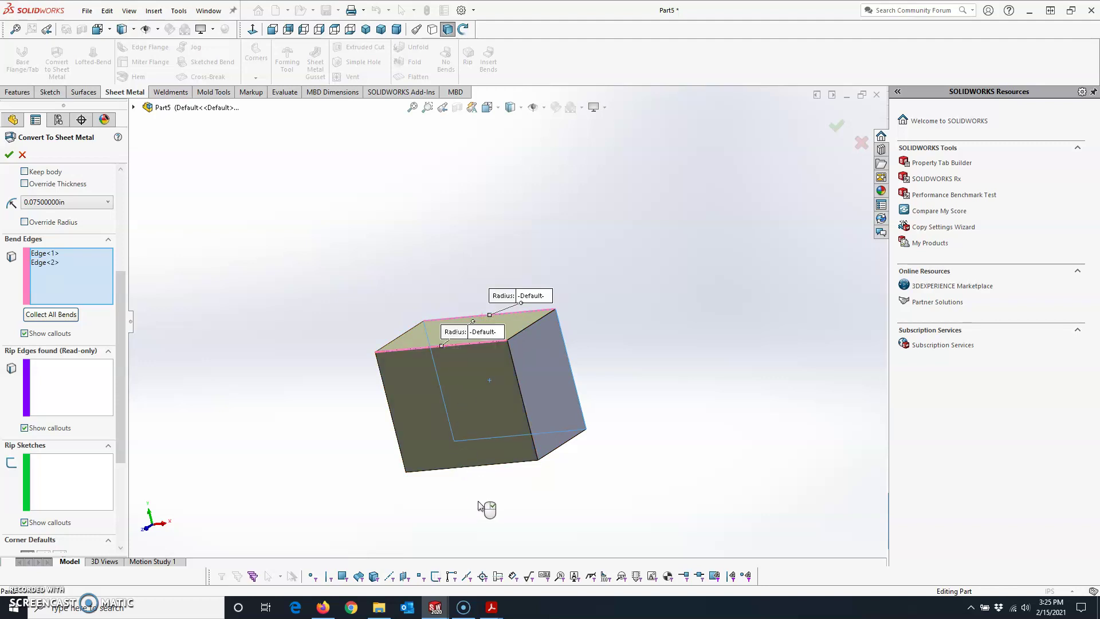
pyautogui.moveTo(474, 442); pyautogui.dragTo(486, 474, button='middle')
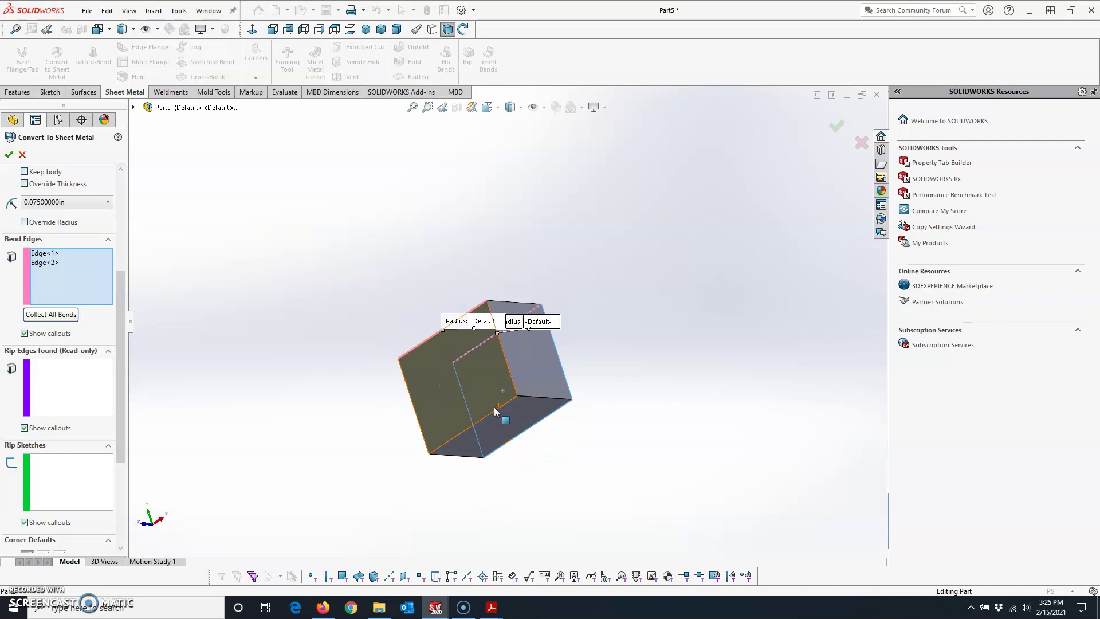
pyautogui.click(482, 419)
pyautogui.moveTo(481, 419); pyautogui.dragTo(583, 353, button='middle')
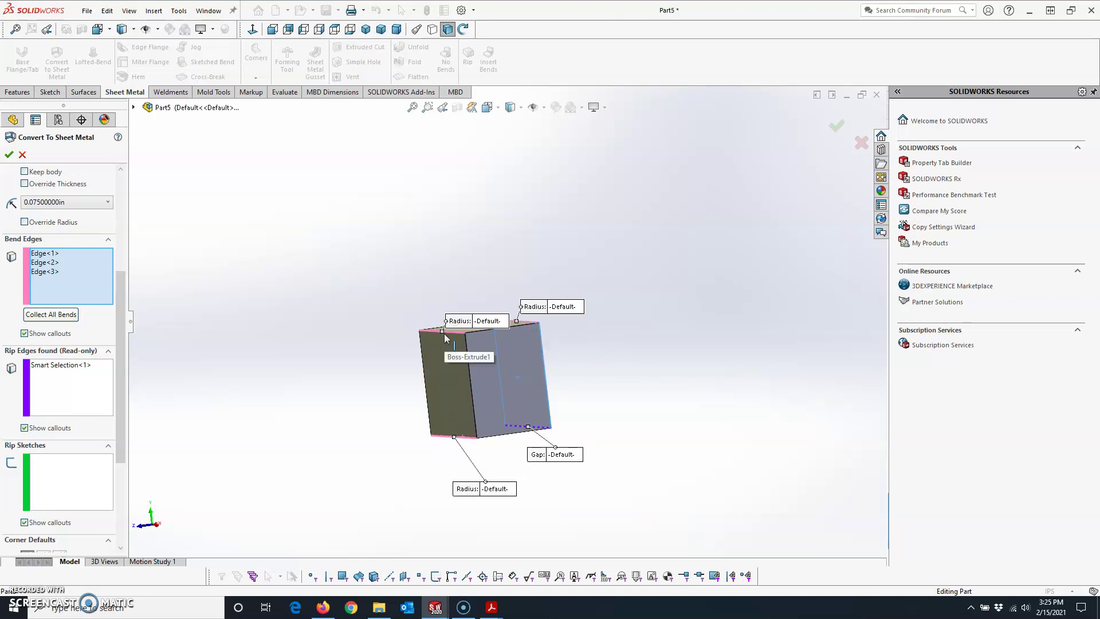
pyautogui.moveTo(417, 446); pyautogui.dragTo(463, 426, button='middle')
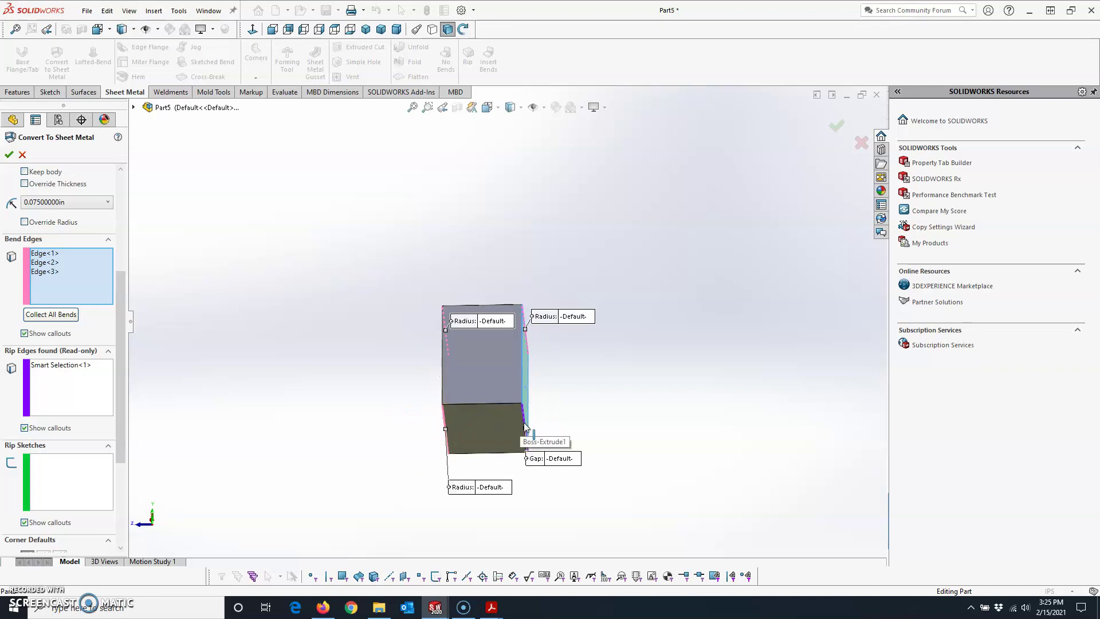
pyautogui.moveTo(587, 393); pyautogui.dragTo(657, 445, button='middle')
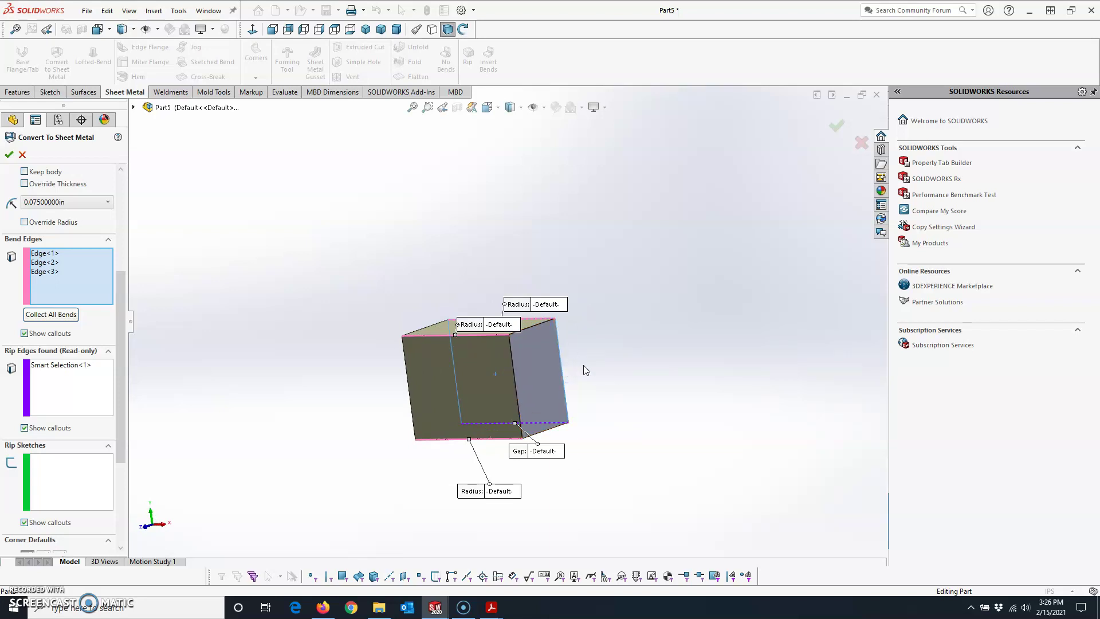
pyautogui.moveTo(585, 370); pyautogui.dragTo(569, 369, button='middle')
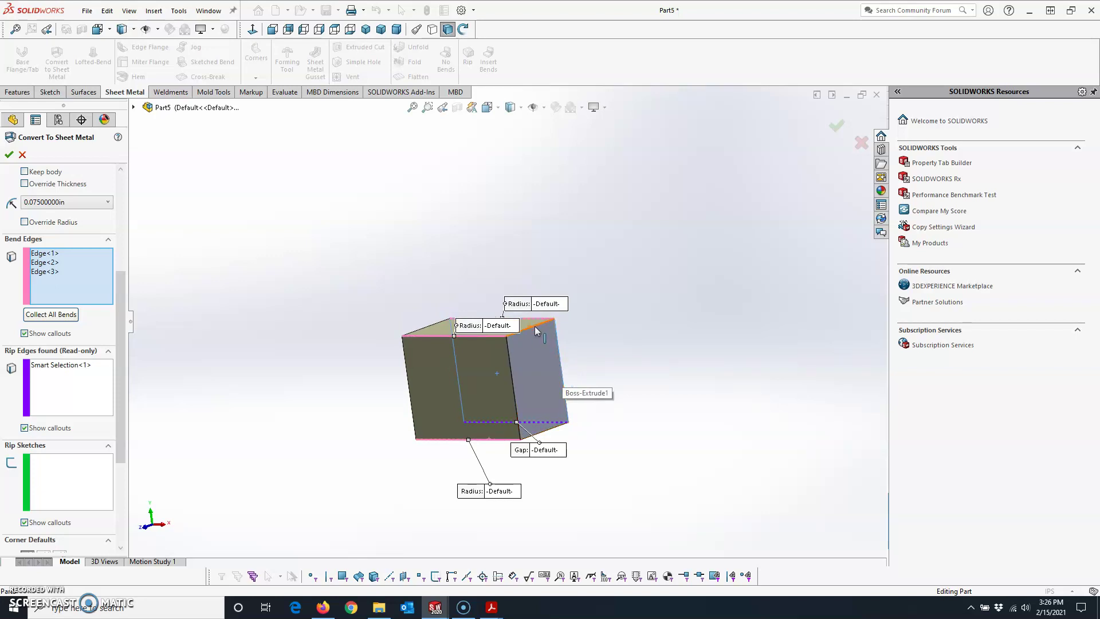
pyautogui.click(560, 352)
pyautogui.moveTo(565, 356); pyautogui.dragTo(681, 374, button='middle')
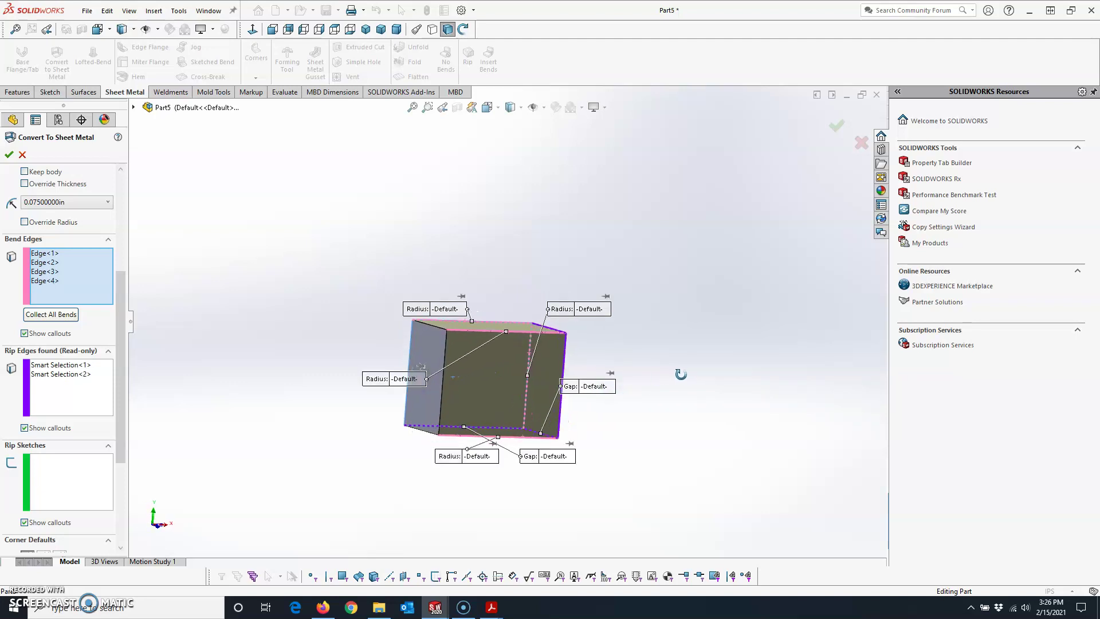
pyautogui.click(409, 358)
pyautogui.moveTo(410, 358); pyautogui.dragTo(713, 321, button='middle')
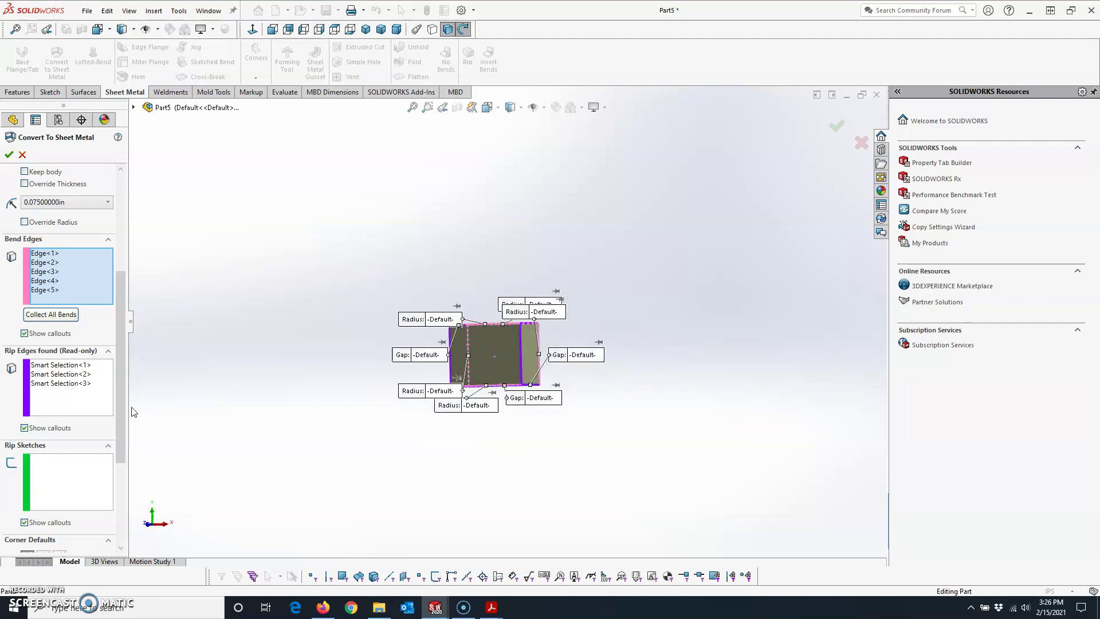
pyautogui.moveTo(122, 407); pyautogui.dragTo(119, 491)
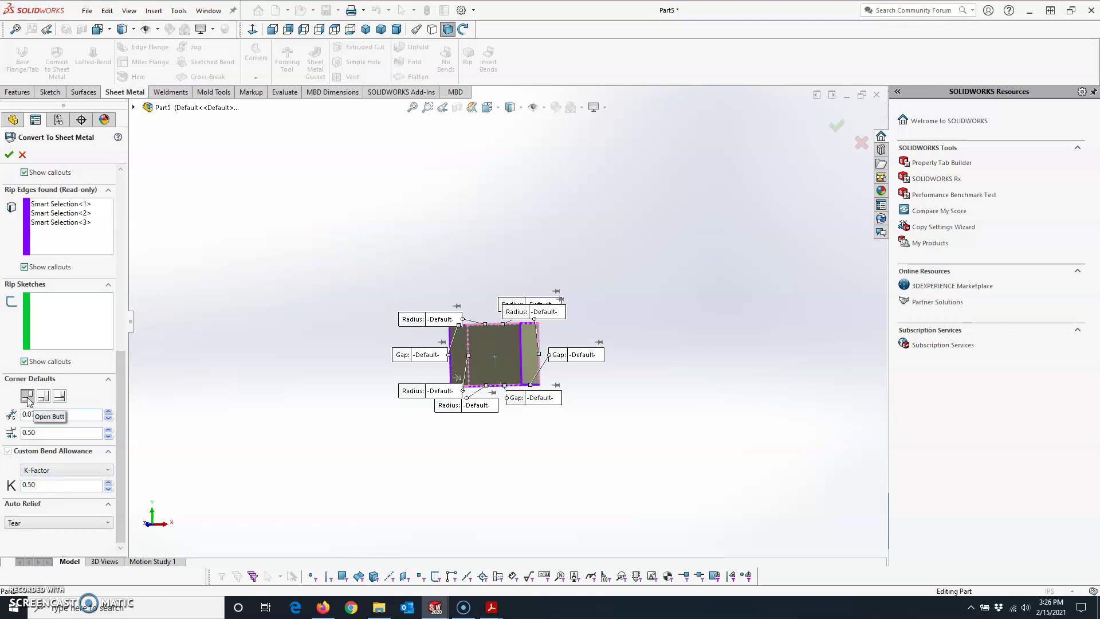
# - Change the rip gap value to 0.0598 in
pyautogui.click(80, 414)
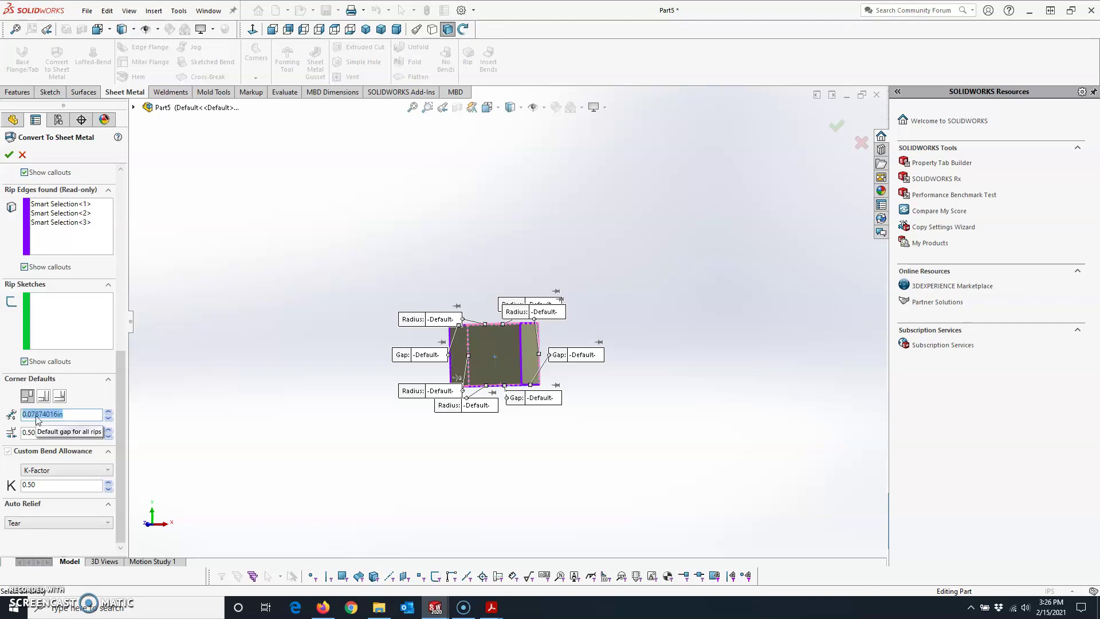
pyautogui.moveTo(121, 438); pyautogui.dragTo(131, 245)
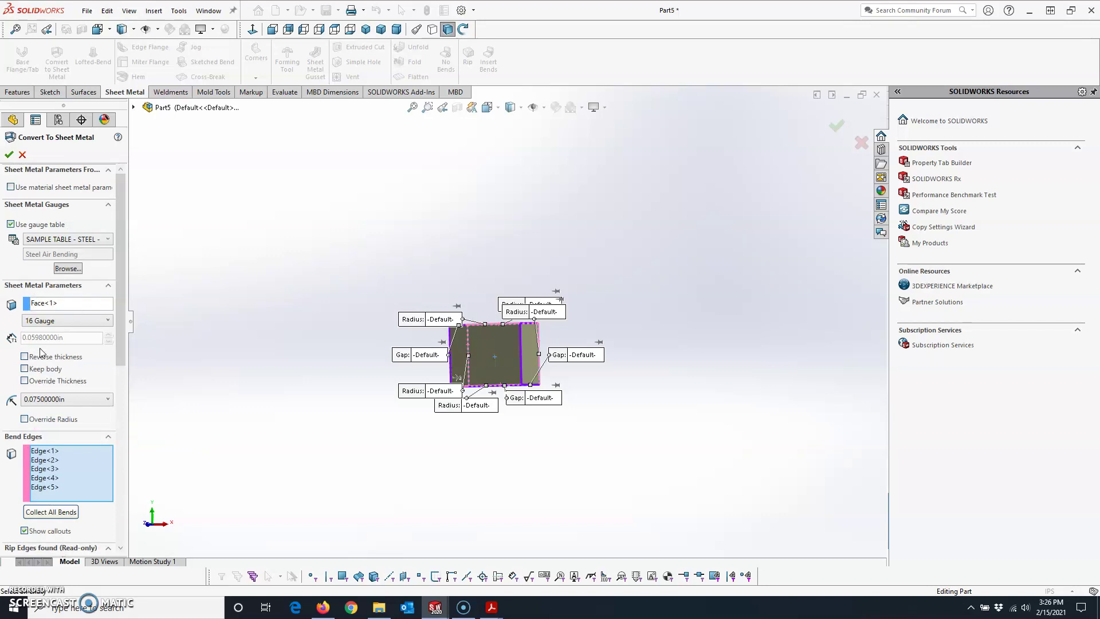
pyautogui.moveTo(120, 300); pyautogui.dragTo(118, 492)
pyautogui.moveTo(78, 418); pyautogui.dragTo(7, 438)
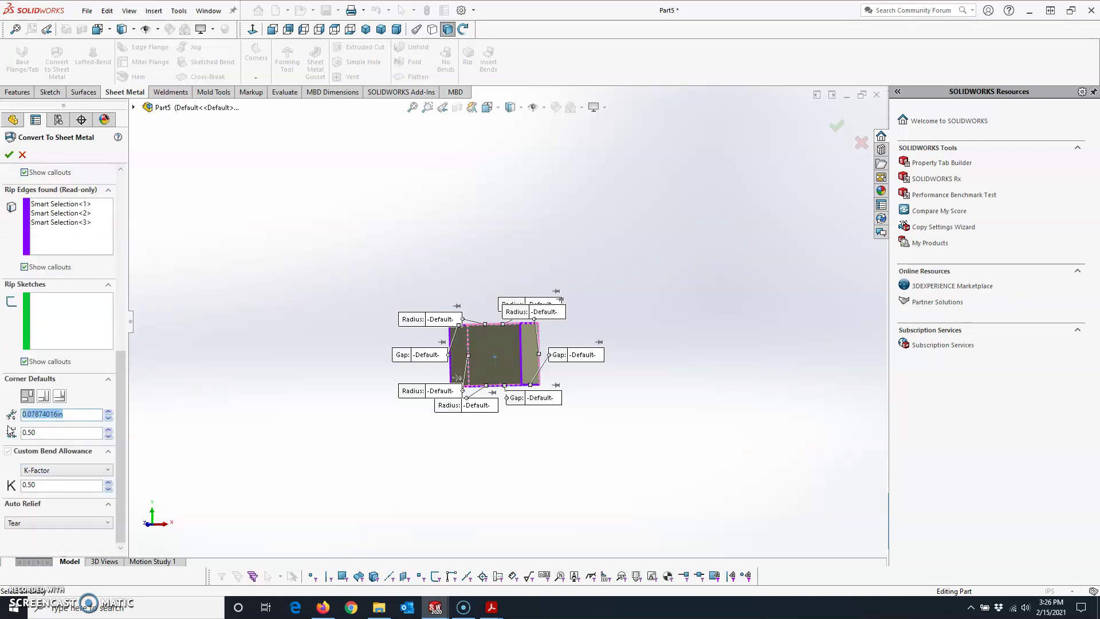
pyautogui.write('.0598')
pyautogui.click(55, 437)
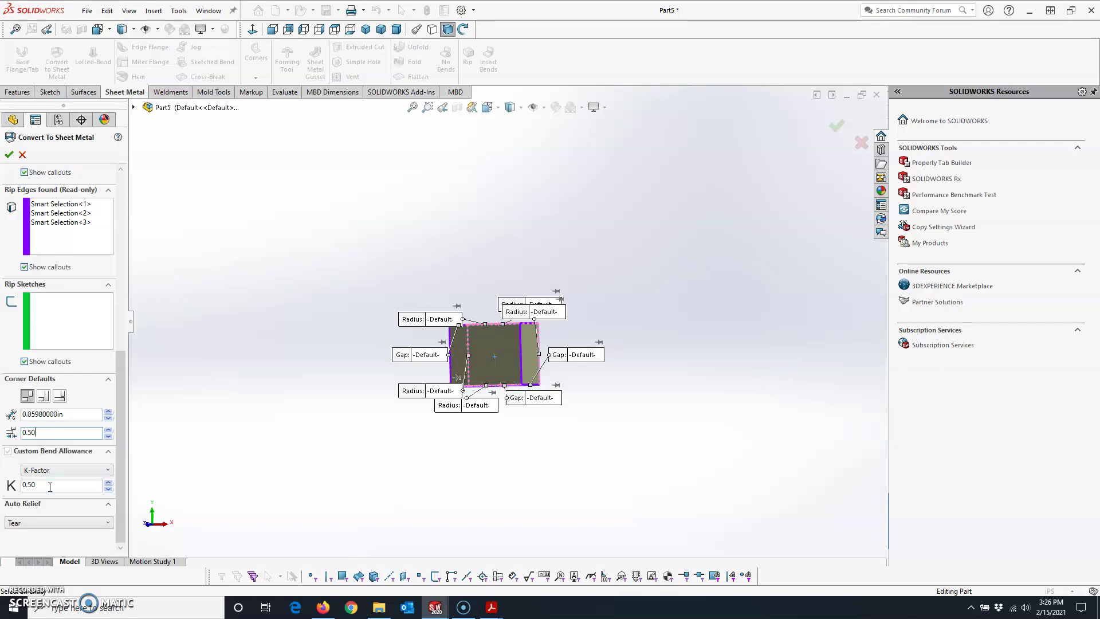
# - Keep Tear as the corner relief type and finish the sheet-metal conversion
pyautogui.click(39, 523)
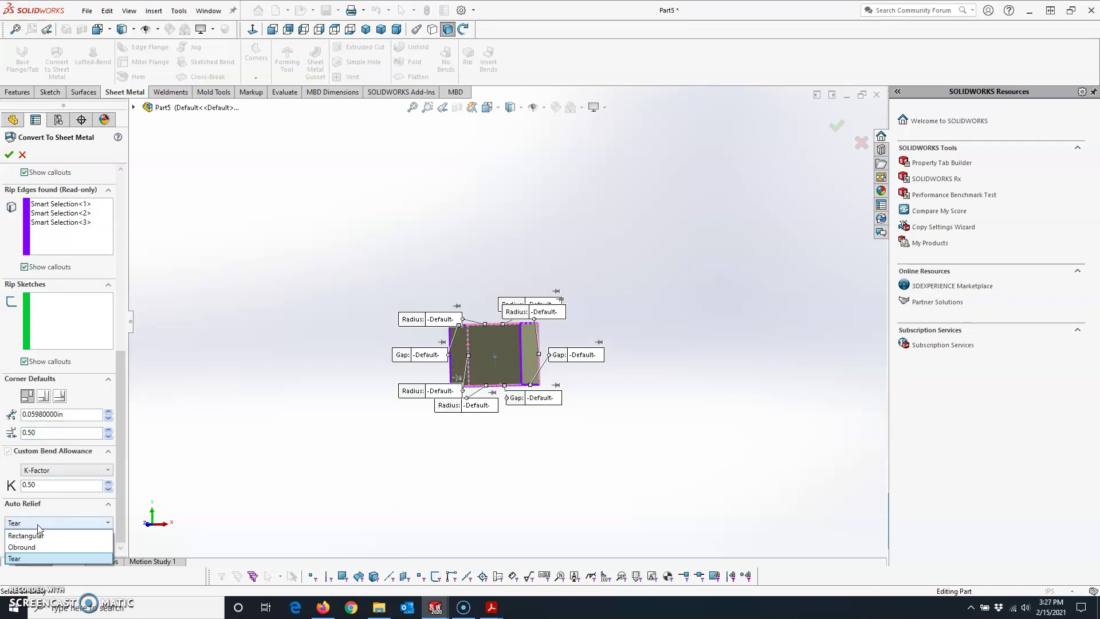
pyautogui.click(21, 560)
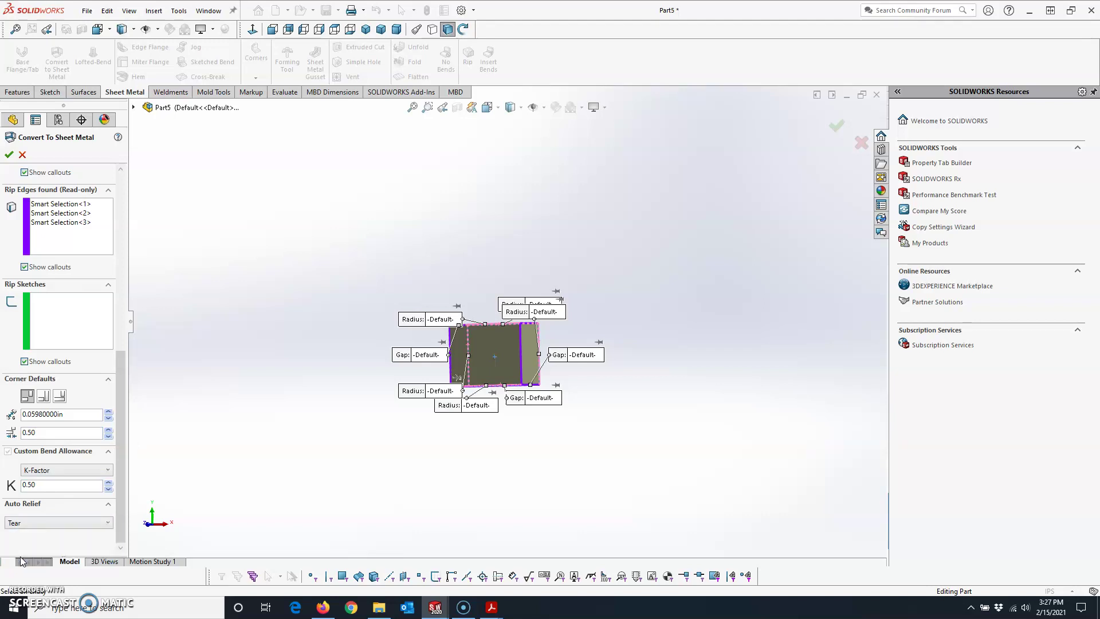
pyautogui.click(9, 155)
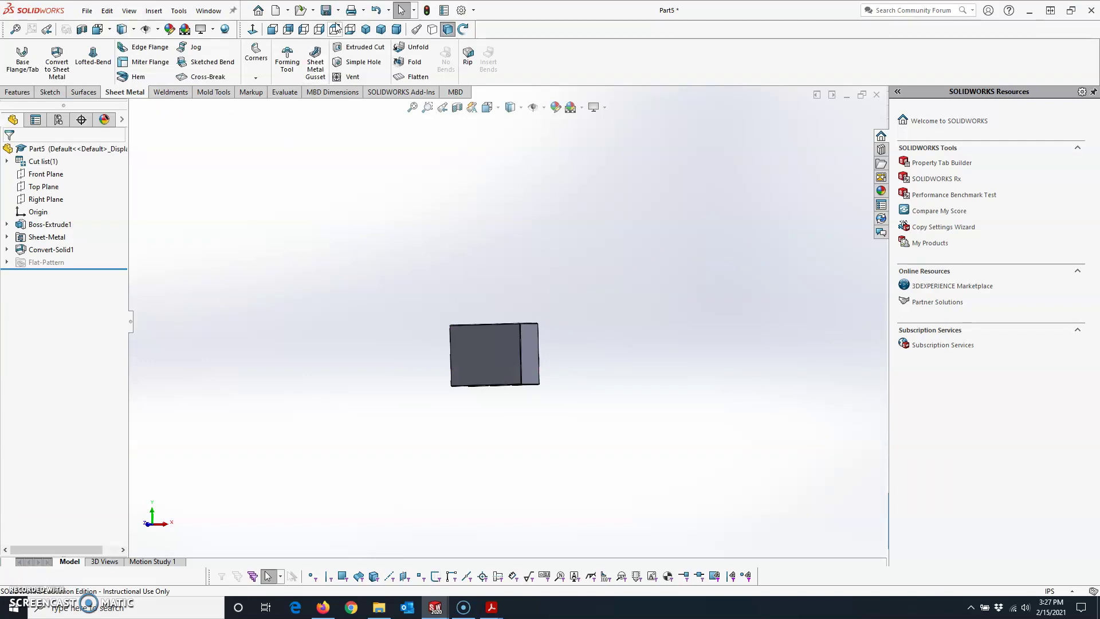
pyautogui.click(366, 29)
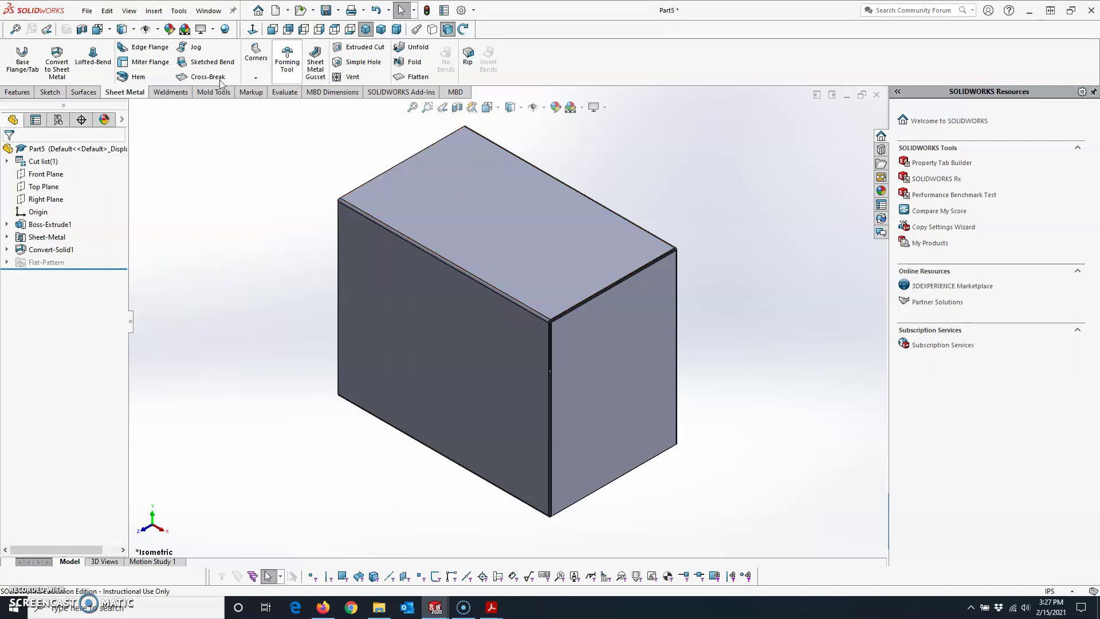
pyautogui.click(410, 77)
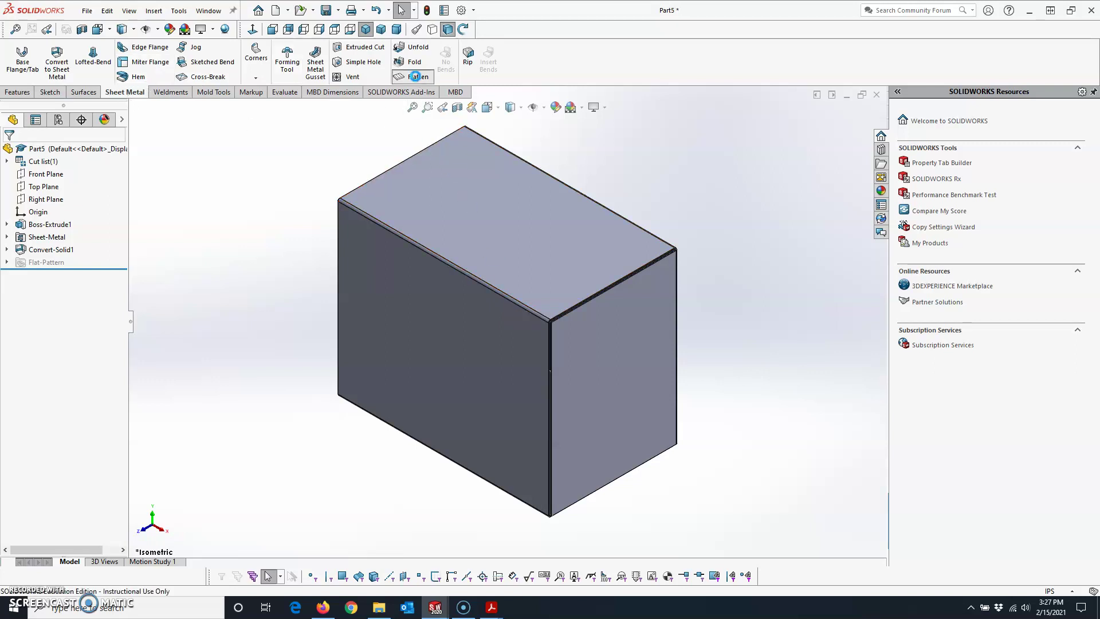
pyautogui.scroll(3, 693, 357)
pyautogui.moveTo(697, 362); pyautogui.dragTo(654, 275, button='middle')
pyautogui.press('Escape')
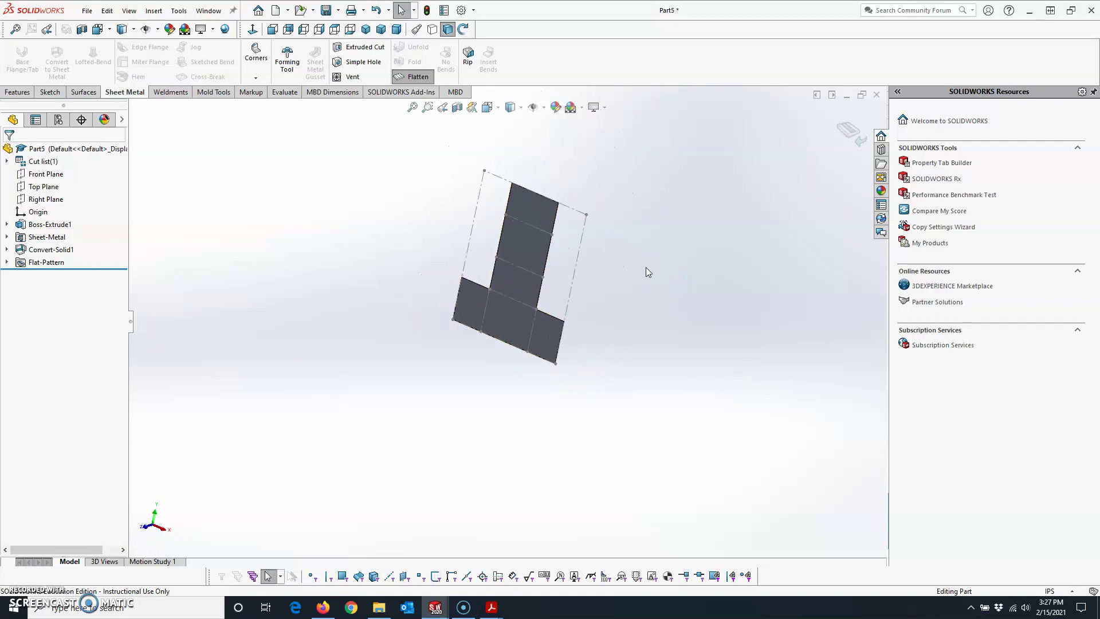
pyautogui.scroll(1, 645, 267)
pyautogui.click(852, 136)
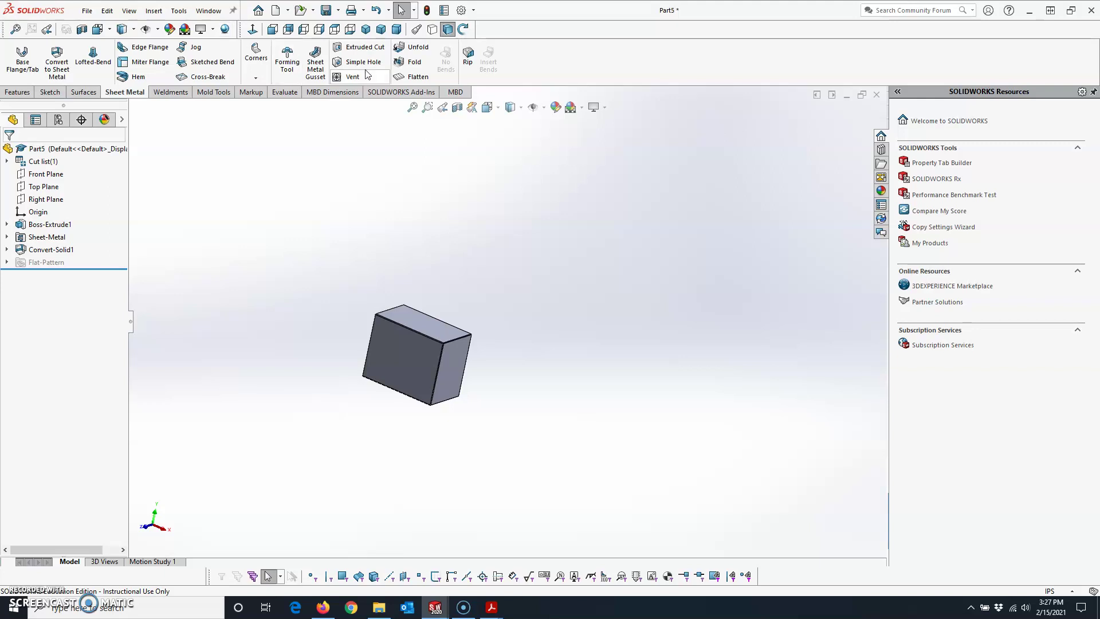
pyautogui.click(365, 29)
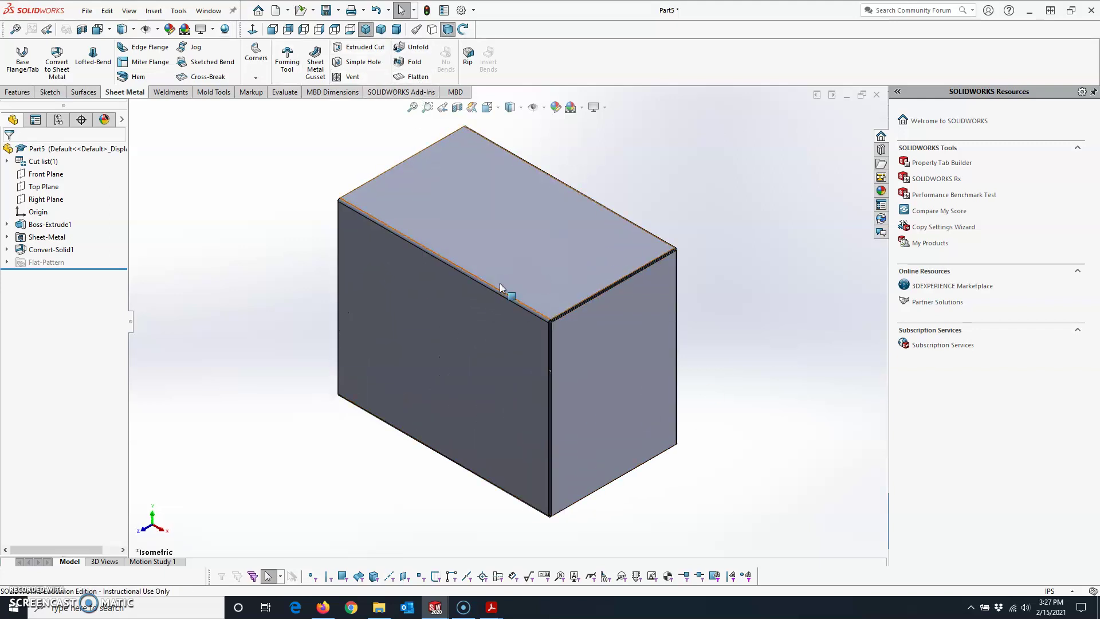
pyautogui.click(461, 11)
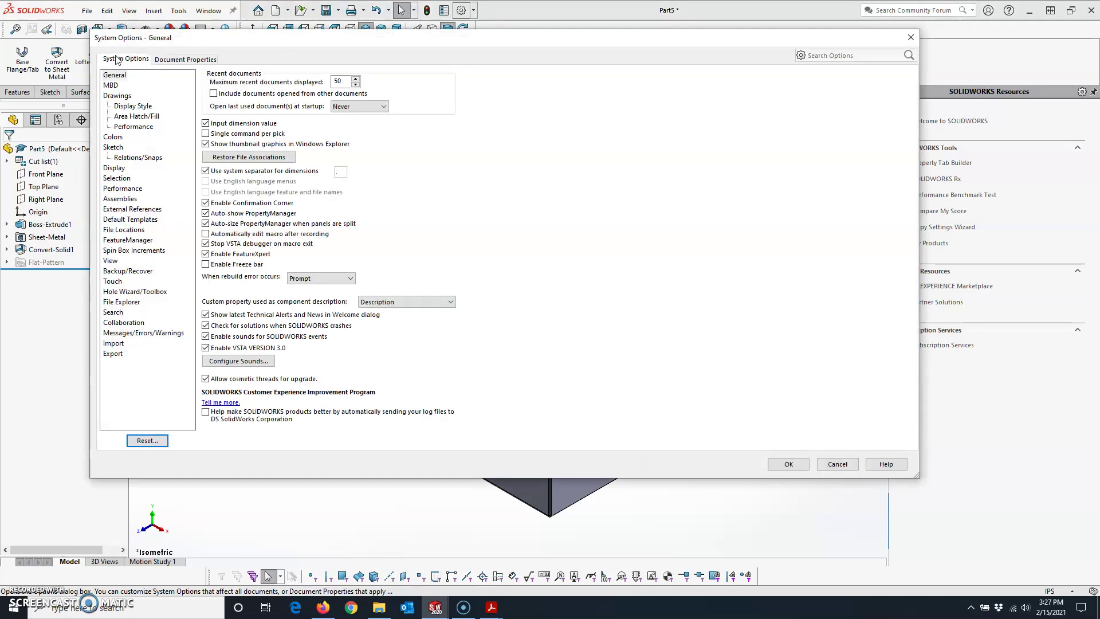
pyautogui.click(124, 229)
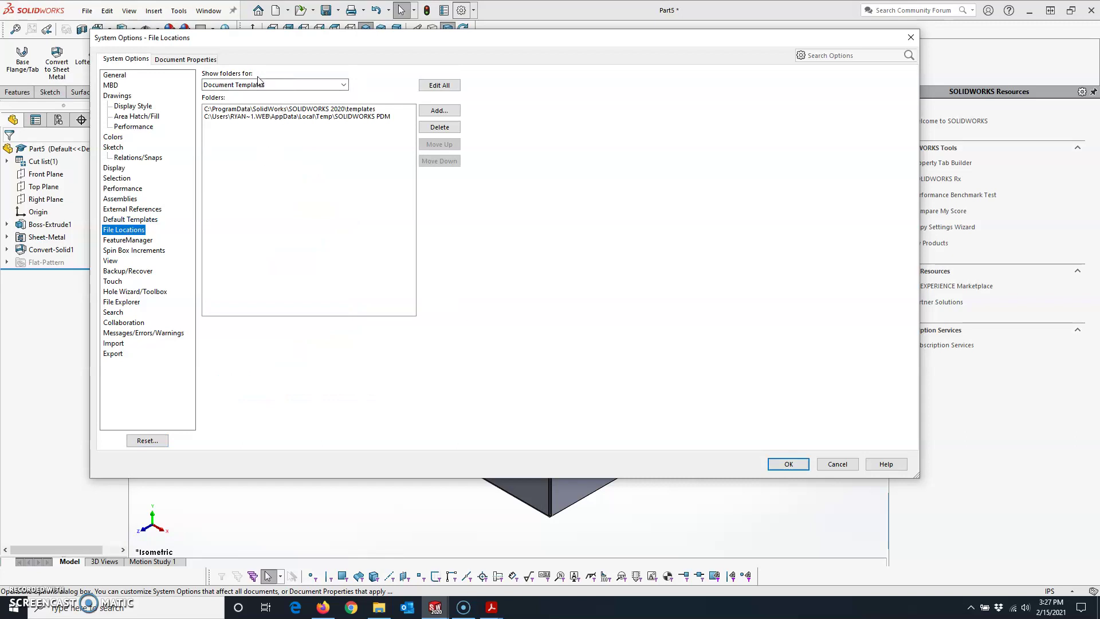
pyautogui.click(344, 84)
pyautogui.scroll(-5, 299, 269)
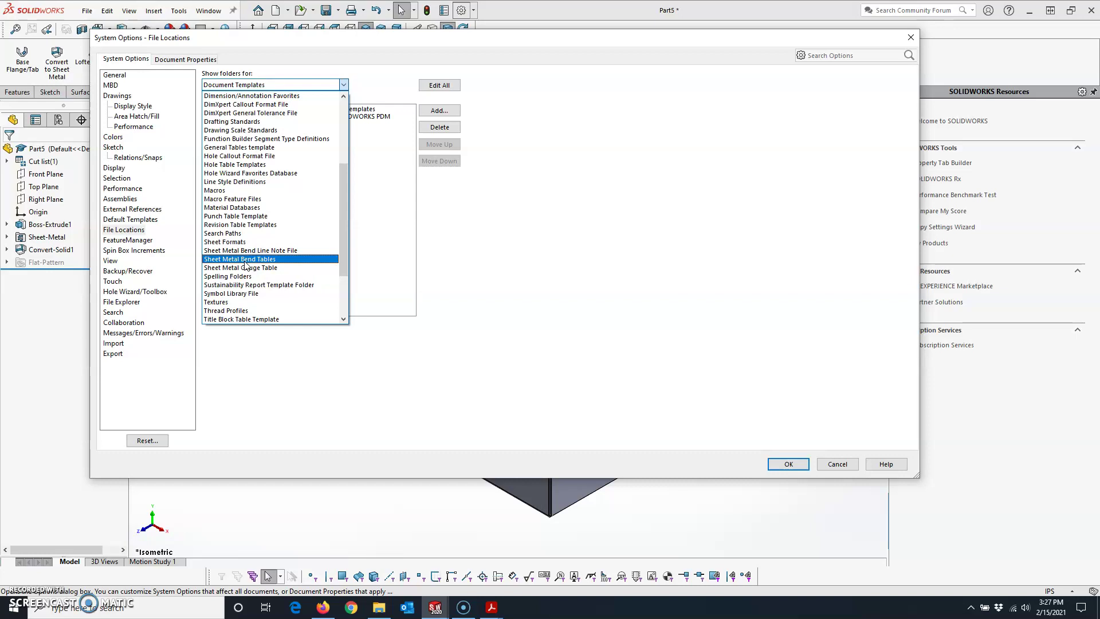
pyautogui.click(258, 259)
pyautogui.click(222, 110)
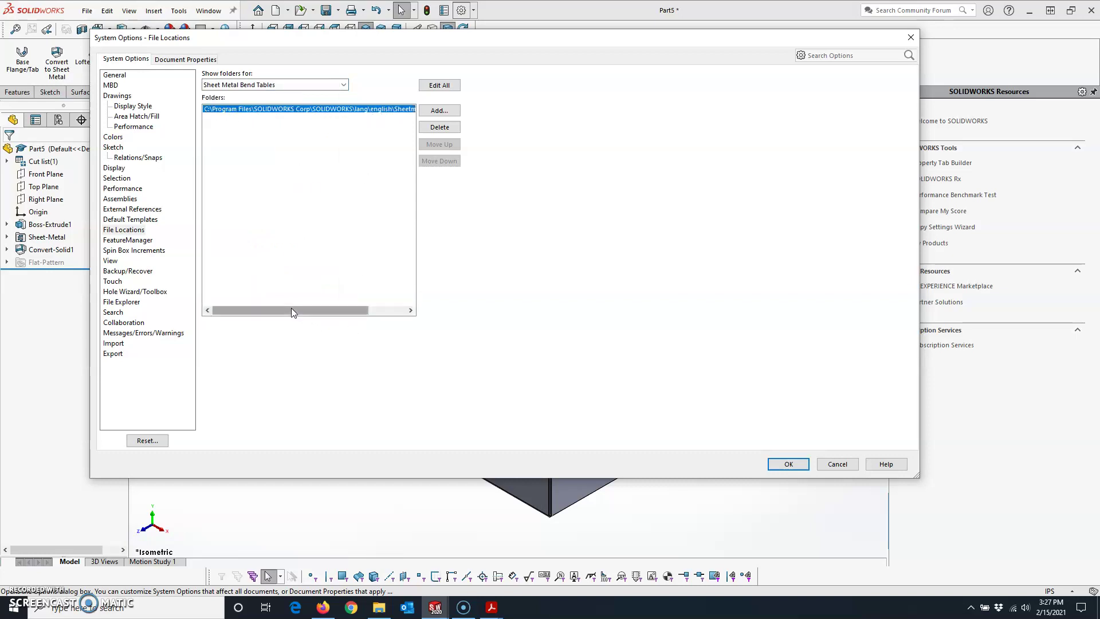
pyautogui.moveTo(291, 310); pyautogui.dragTo(349, 331)
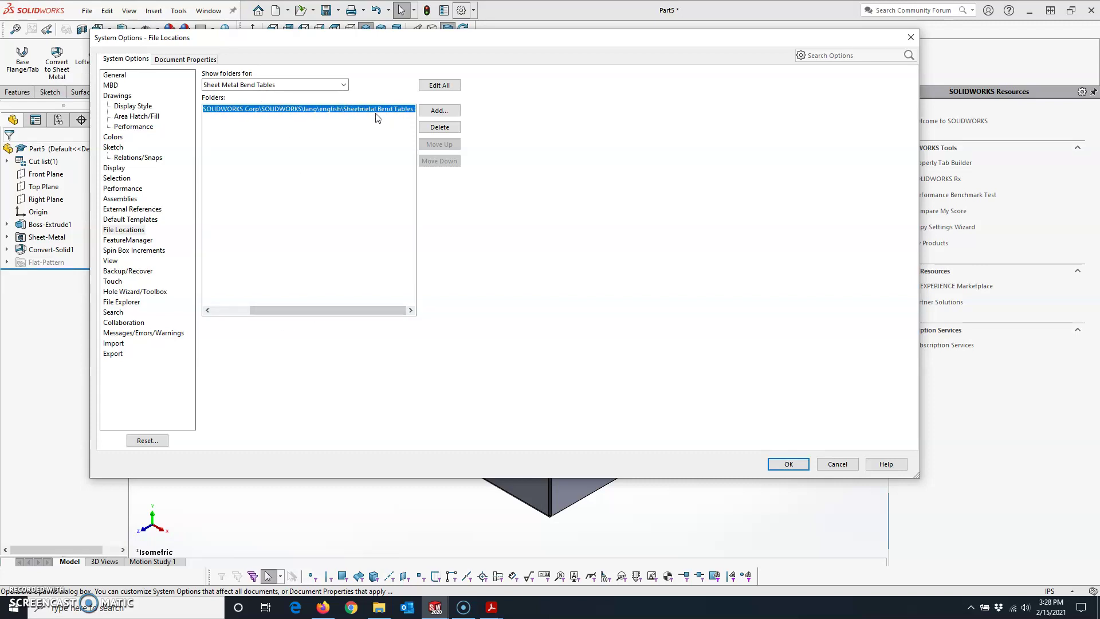
pyautogui.moveTo(355, 308); pyautogui.dragTo(287, 310)
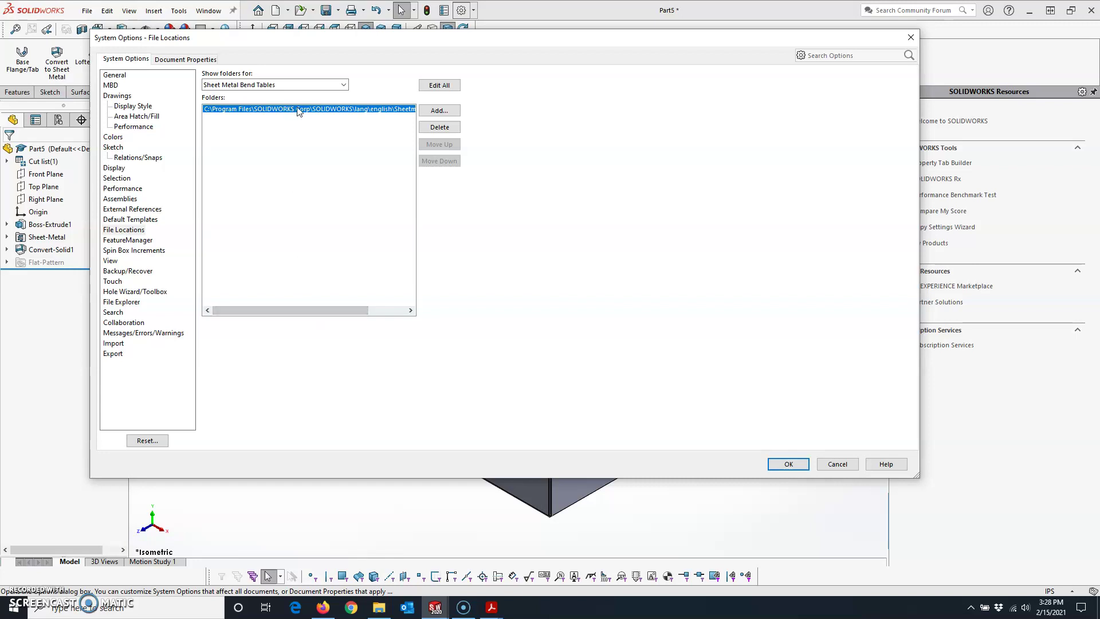
pyautogui.click(837, 463)
pyautogui.moveTo(491, 608)
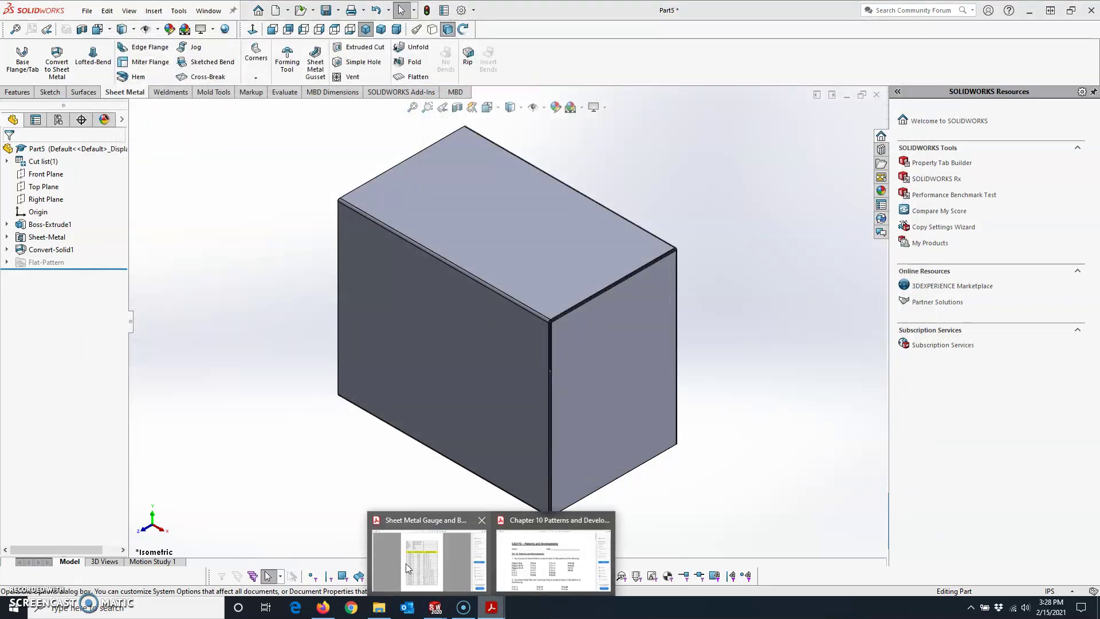
pyautogui.click(421, 563)
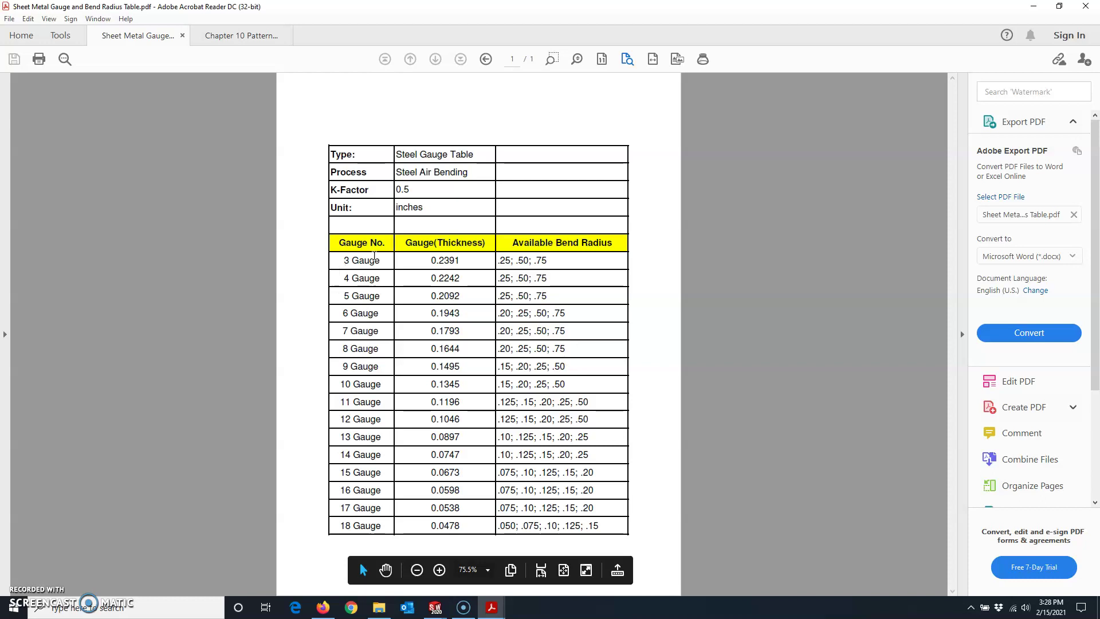
pyautogui.tripleClick(454, 400)
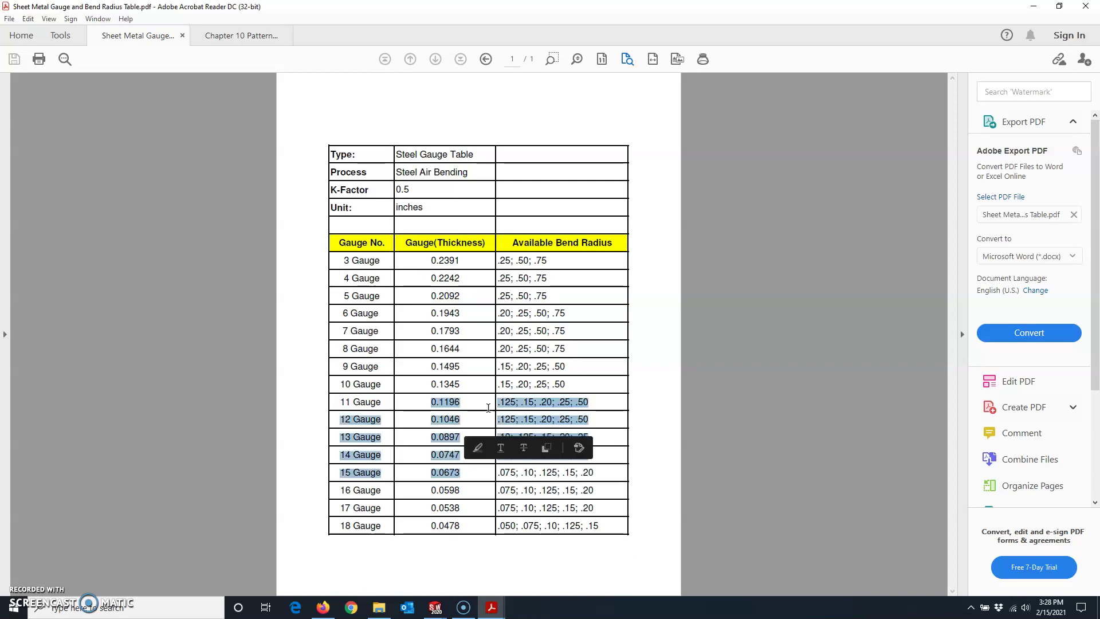
pyautogui.click(523, 332)
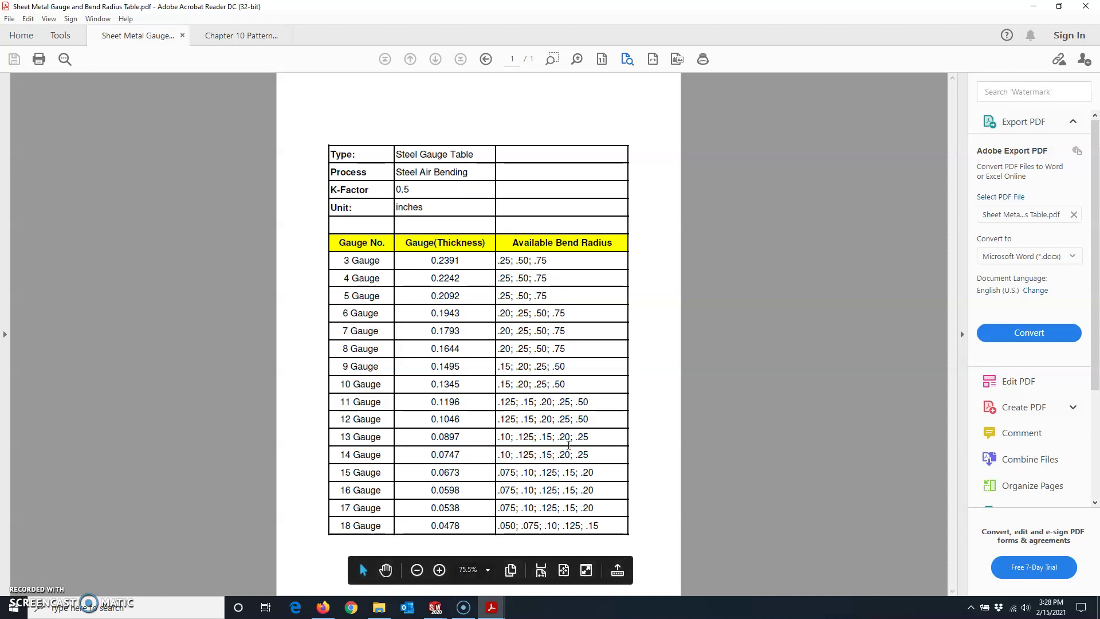
pyautogui.click(1033, 7)
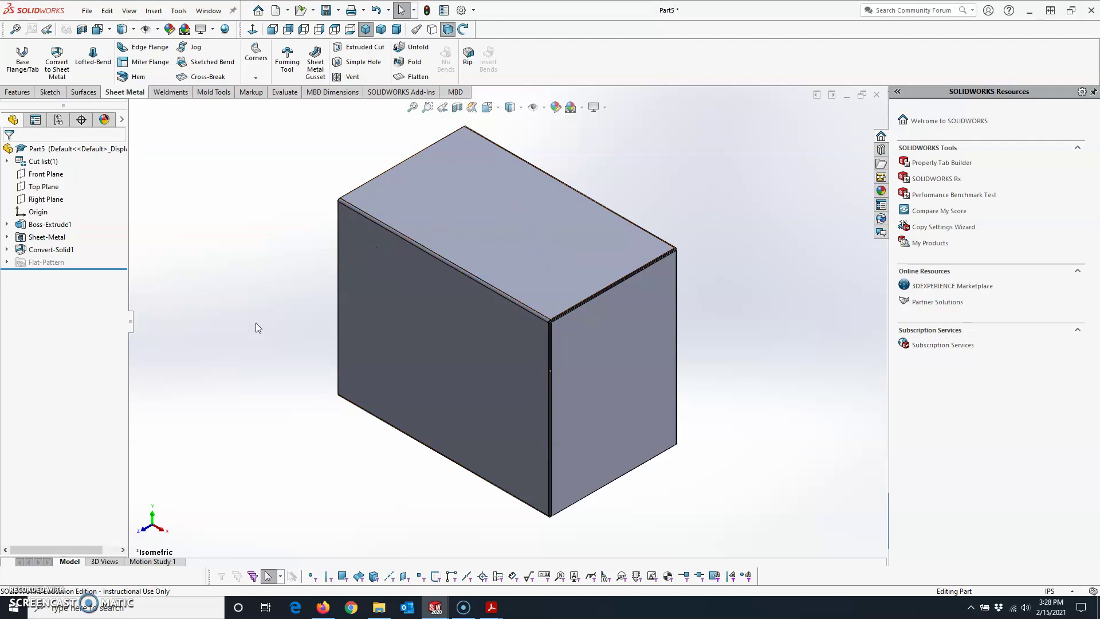
# - Expand Boss-Extrude1 in the tree to reveal and highlight its Sketch1 profile
pyautogui.click(36, 225)
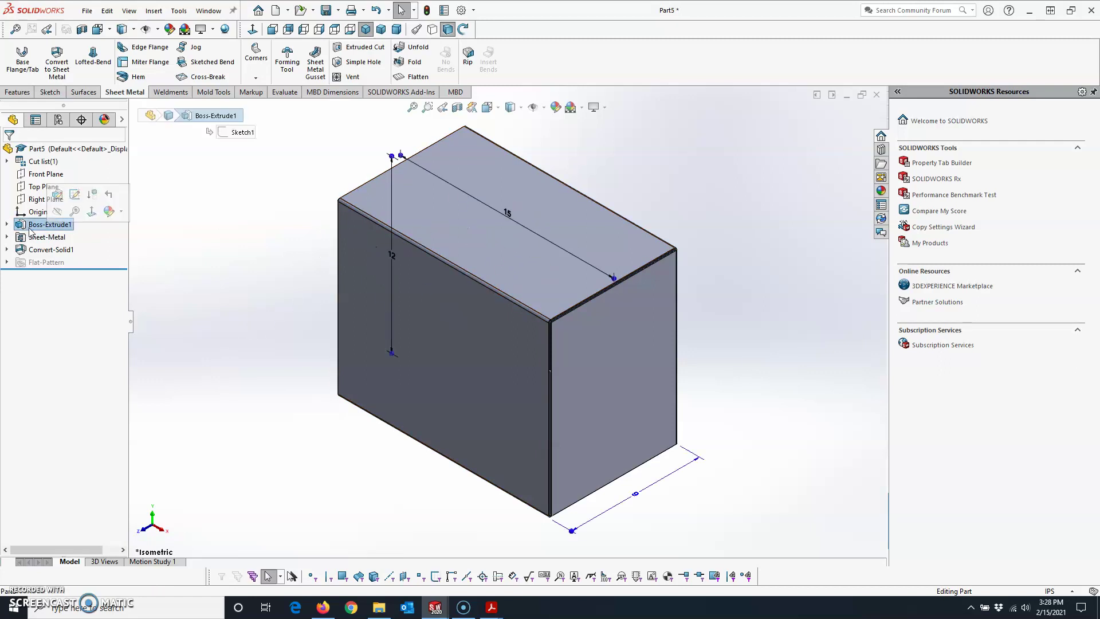
pyautogui.press('Right')
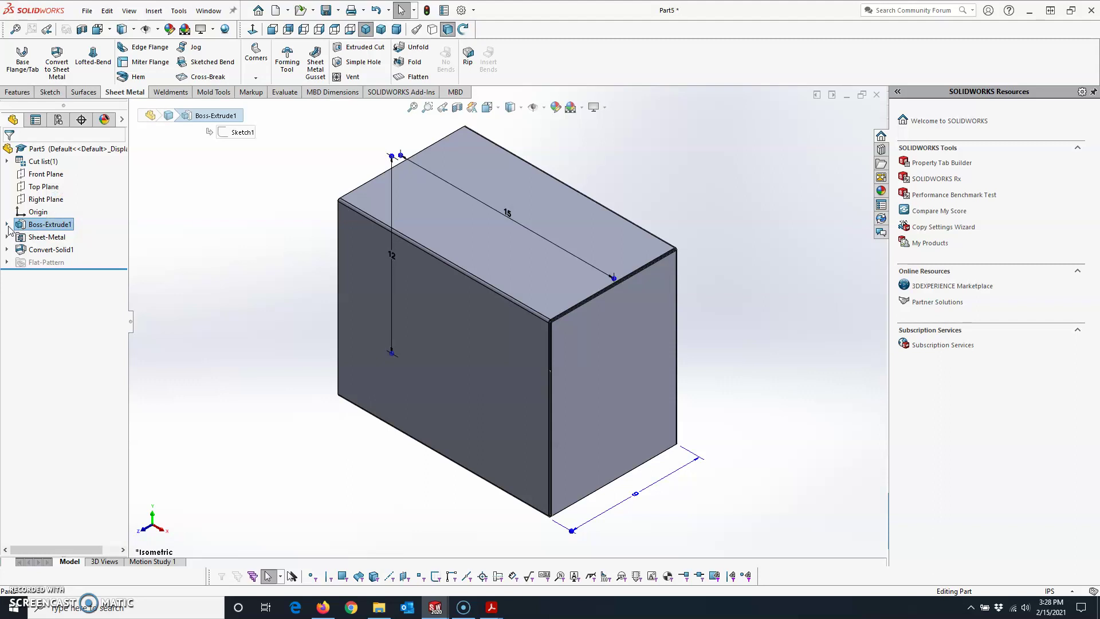
pyautogui.click(30, 232)
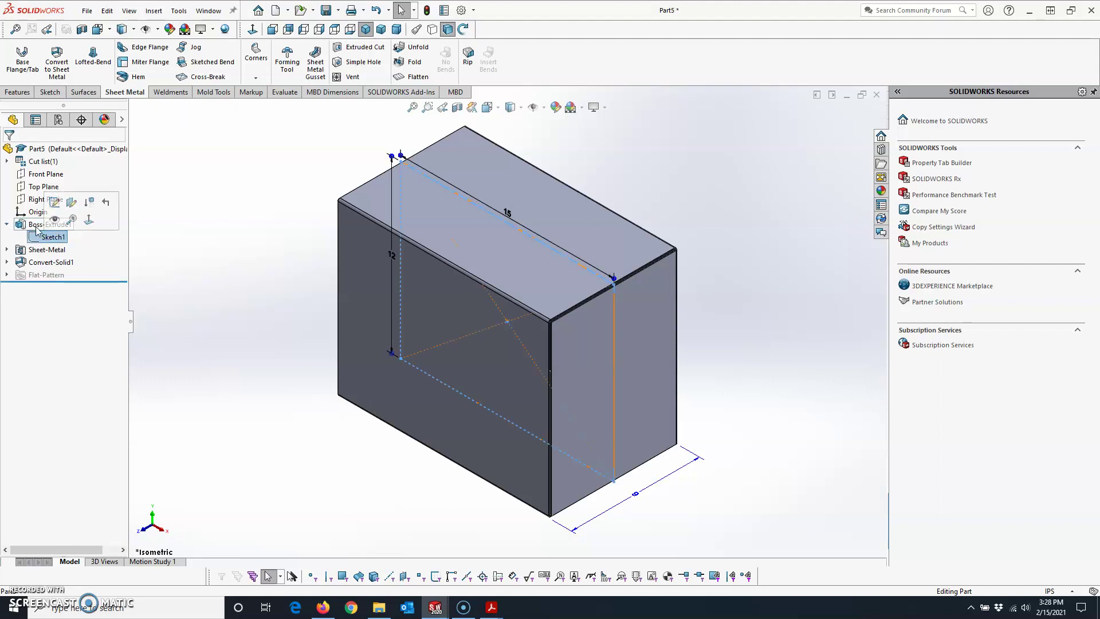
pyautogui.click(36, 225)
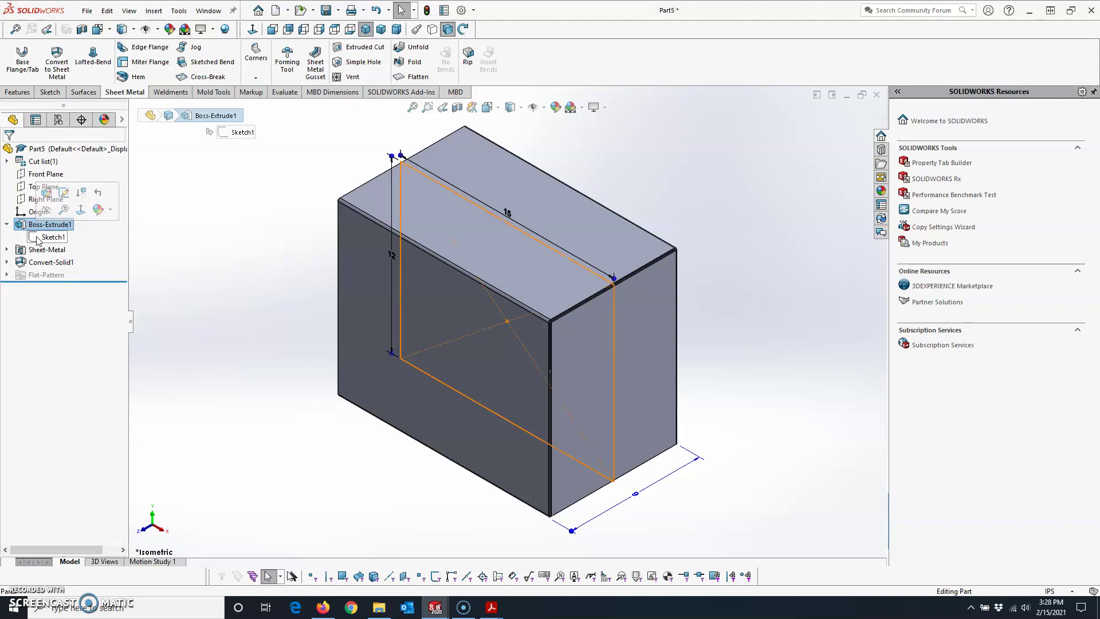
pyautogui.click(188, 246)
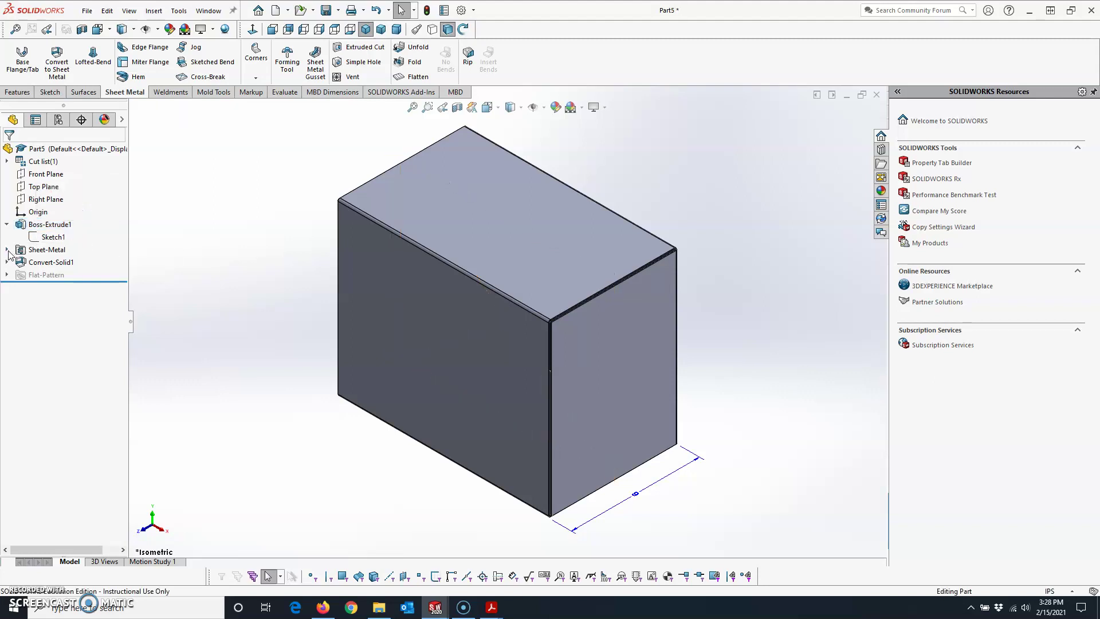
# - Edit the Sheet-Metal feature, keep 16 Gauge thickness, and accept the settings
pyautogui.click(6, 250)
pyautogui.click(35, 252)
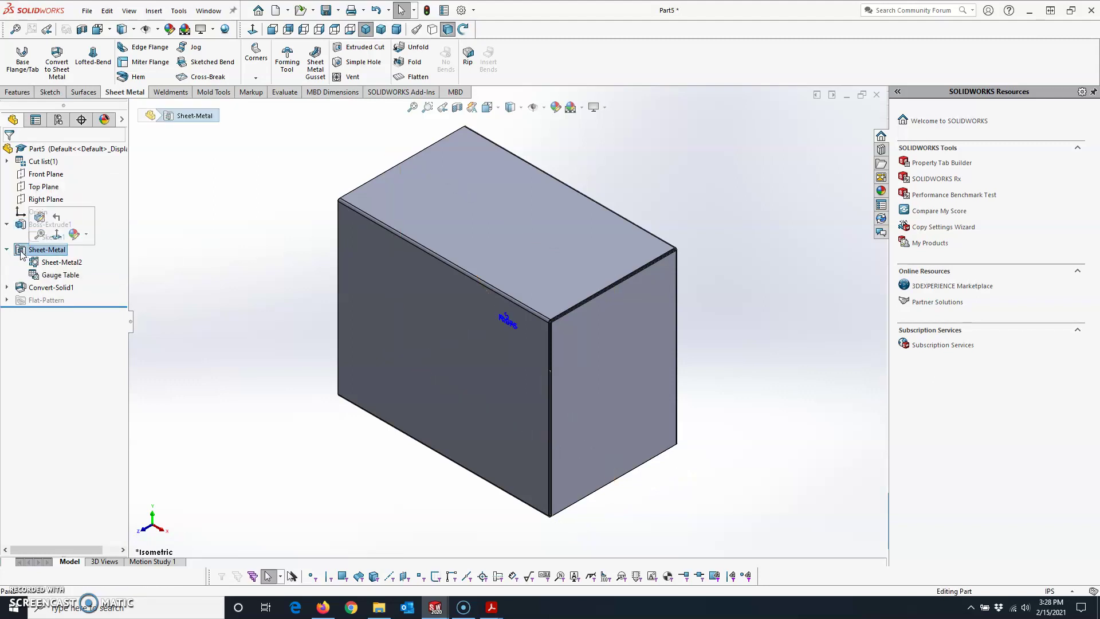
pyautogui.click(39, 218)
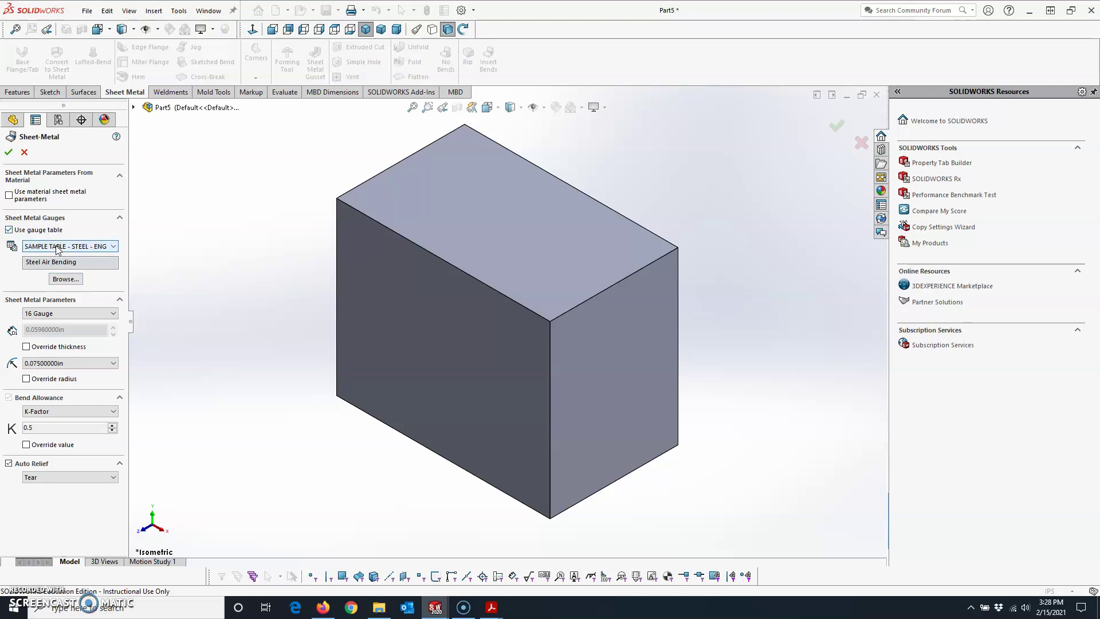
pyautogui.click(58, 317)
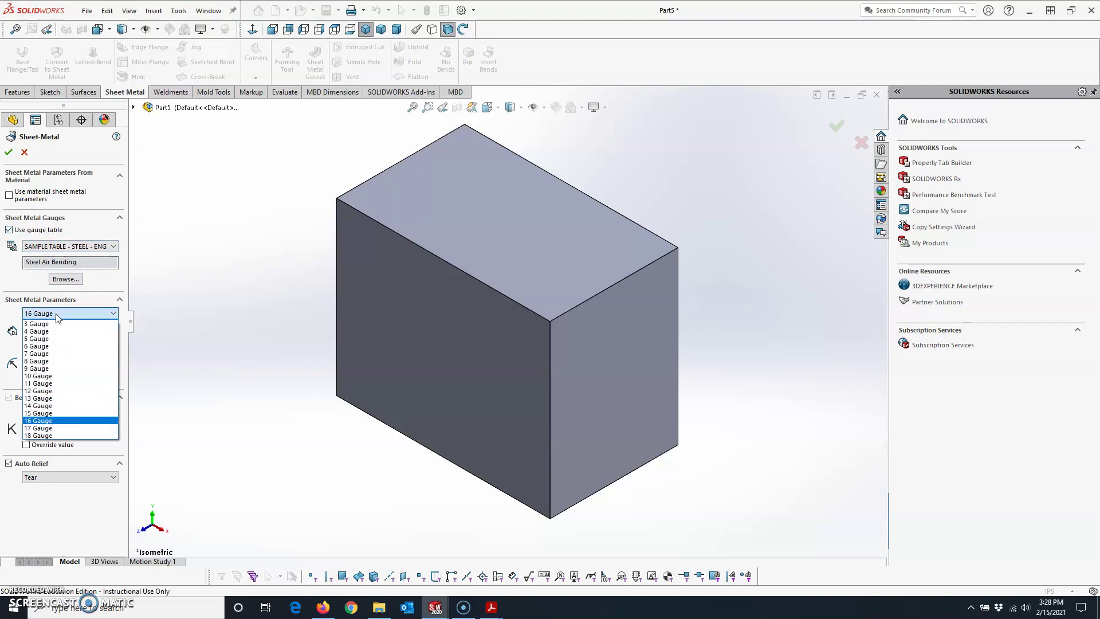
pyautogui.click(57, 316)
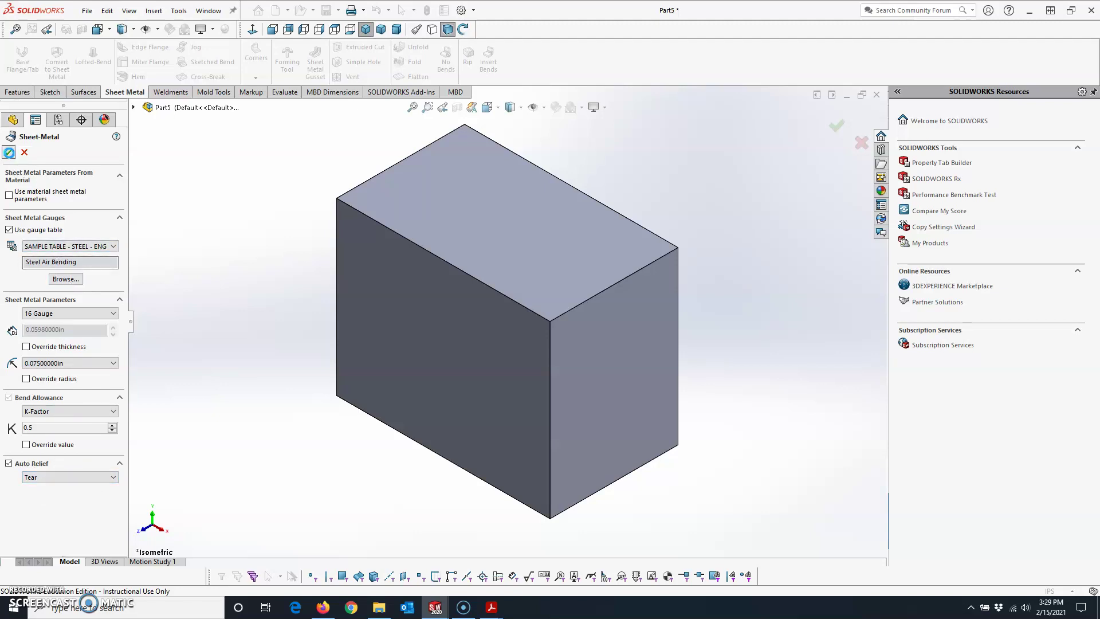
pyautogui.click(8, 152)
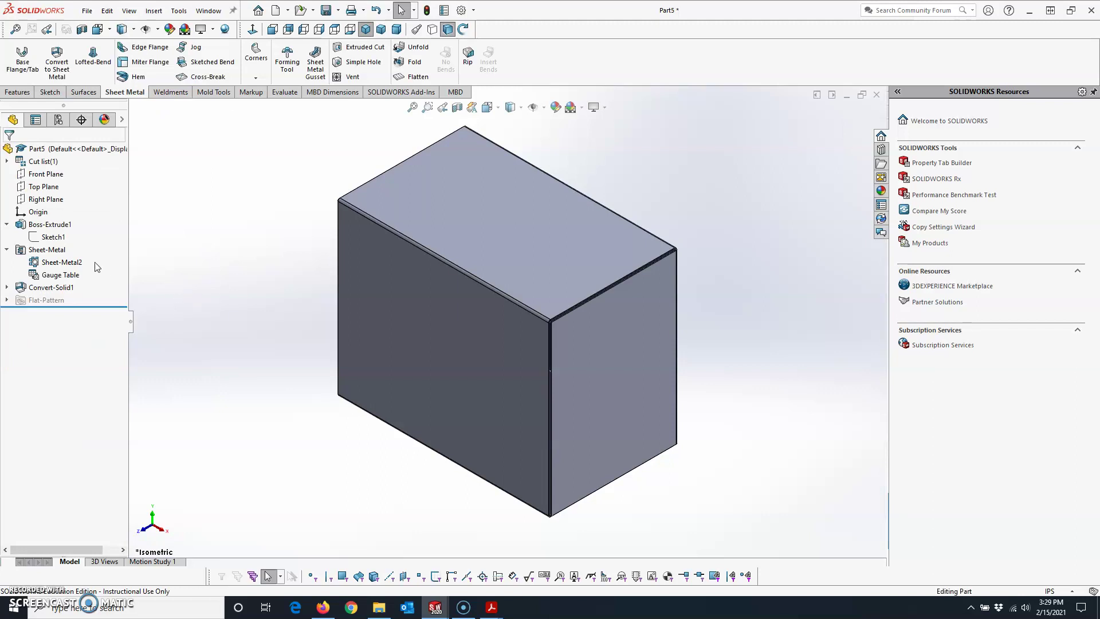
# - Review and close the Sheet-Metal2 settings, then reopen Convert-Solid1 for editing
pyautogui.click(38, 265)
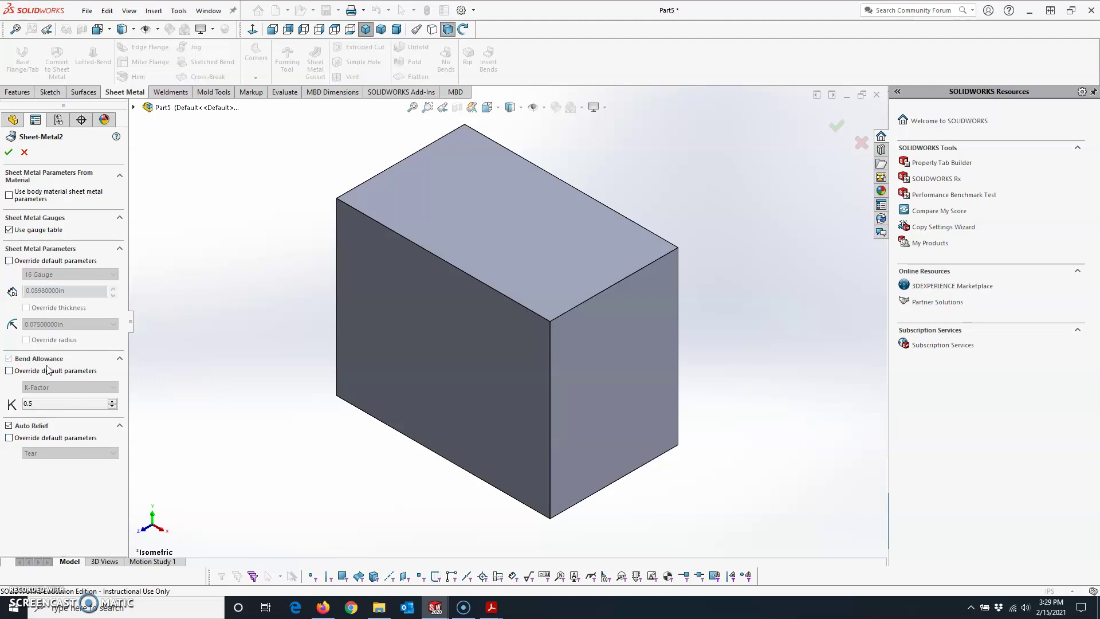
pyautogui.click(24, 151)
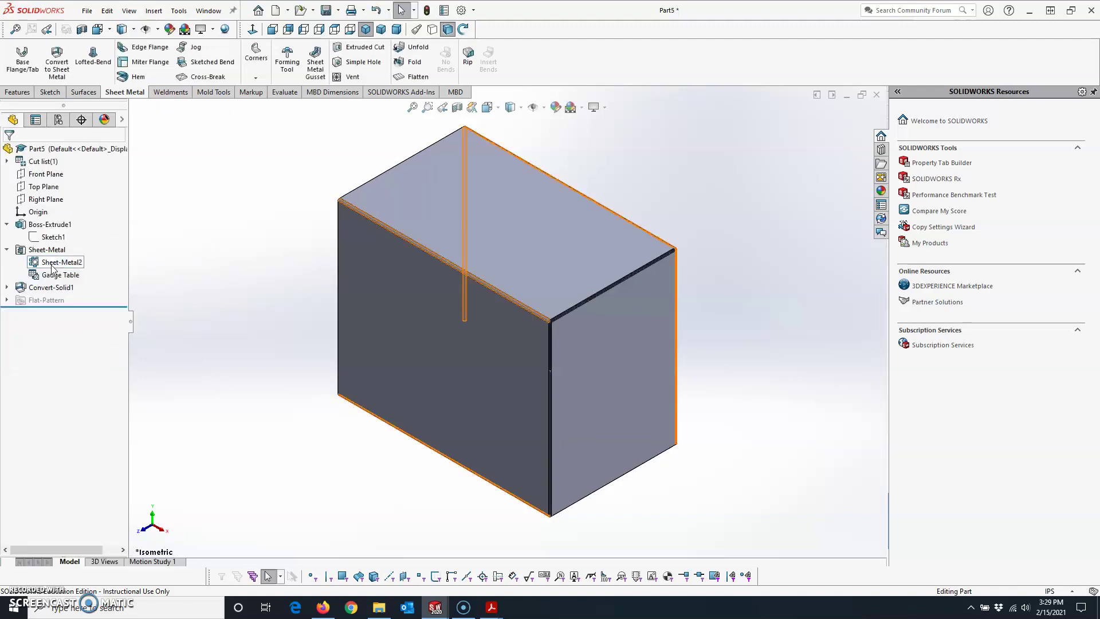
pyautogui.click(19, 250)
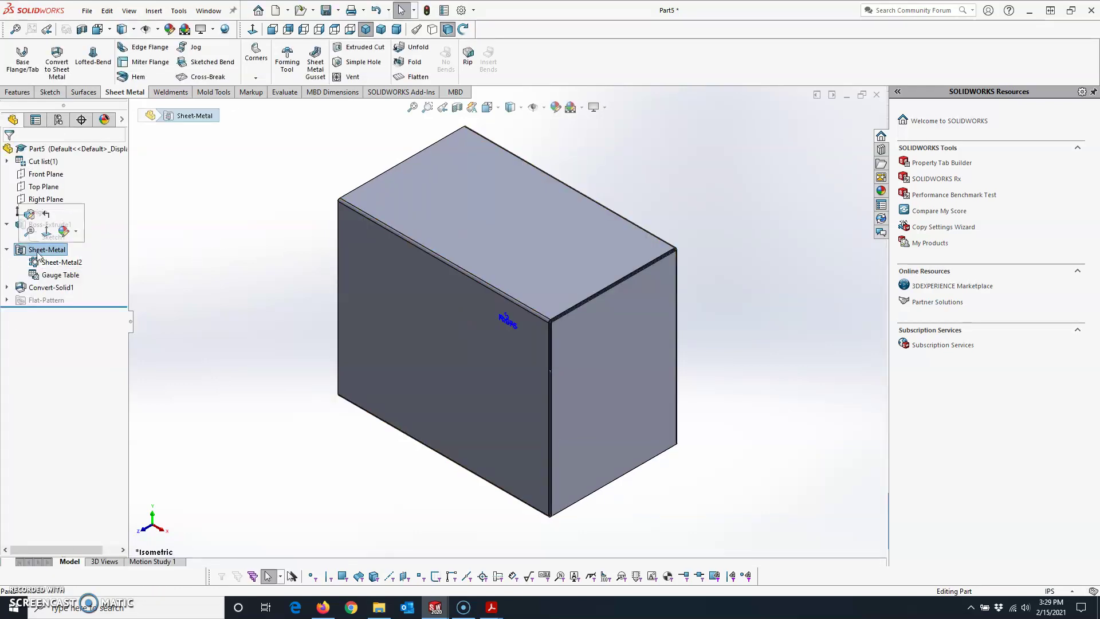
pyautogui.press('Escape')
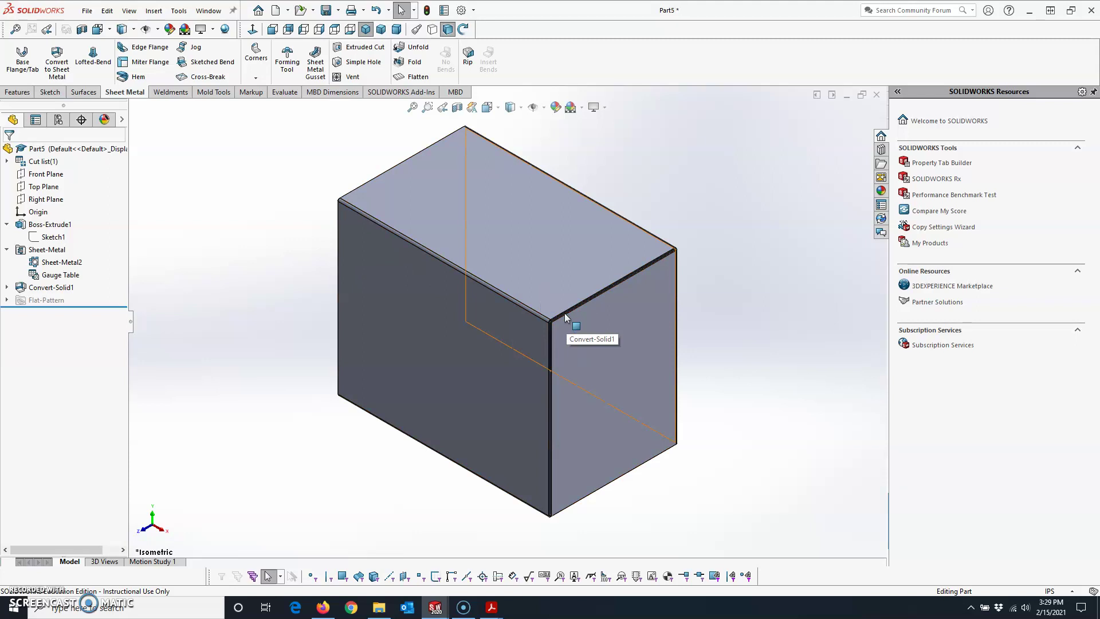
pyautogui.moveTo(22, 290); pyautogui.dragTo(32, 292)
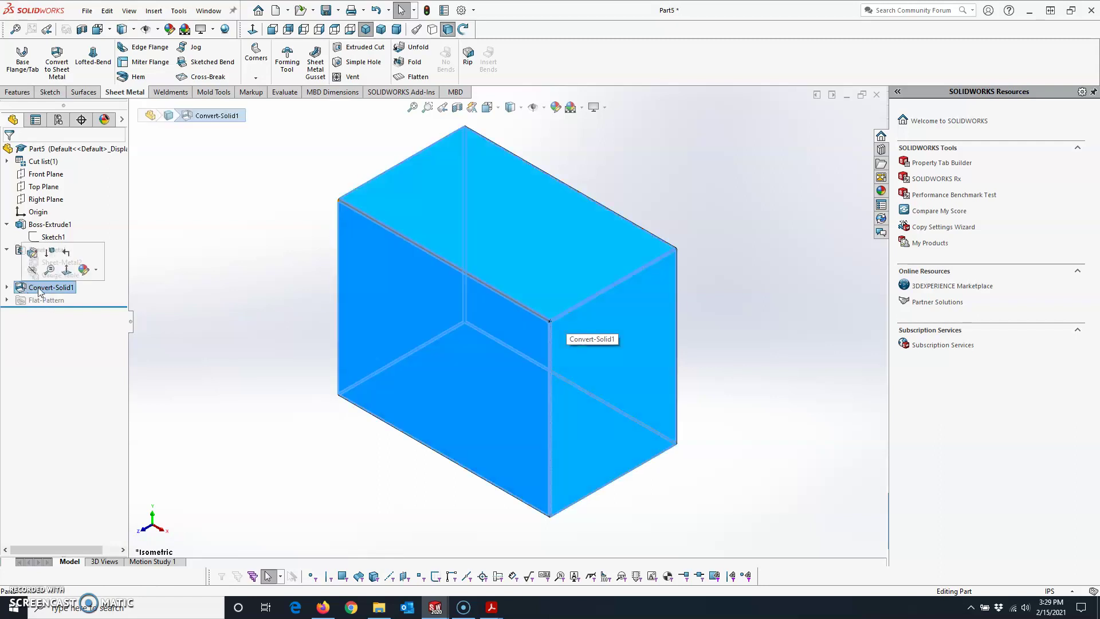
pyautogui.click(33, 253)
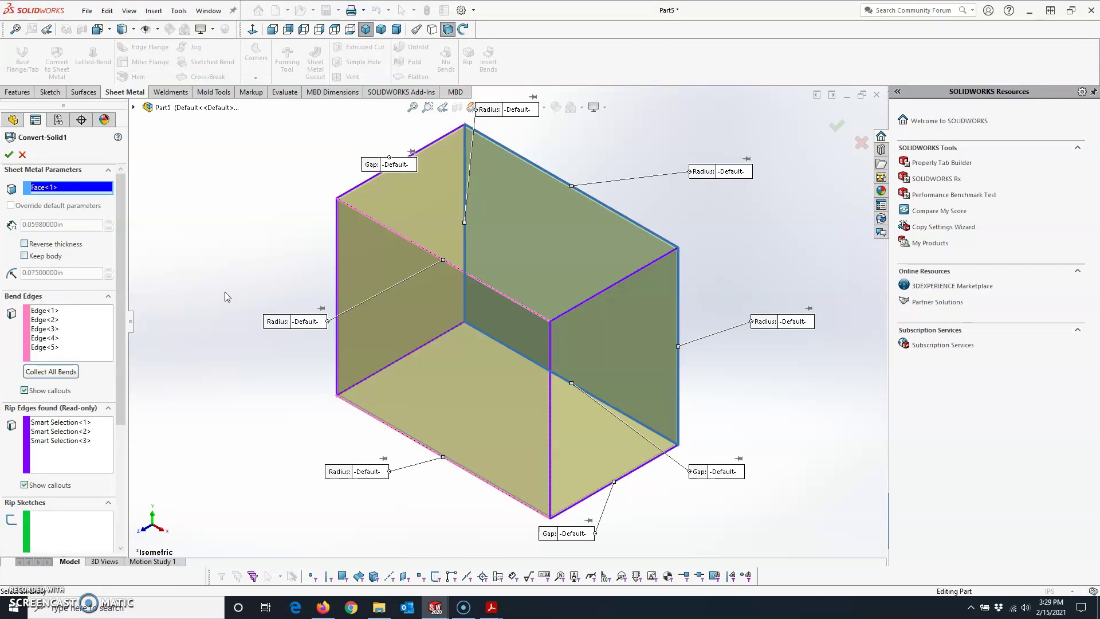
# - Drop the right and left vertical edges from Convert-Solid1's Bend Edges, leaving three bends
pyautogui.click(79, 330)
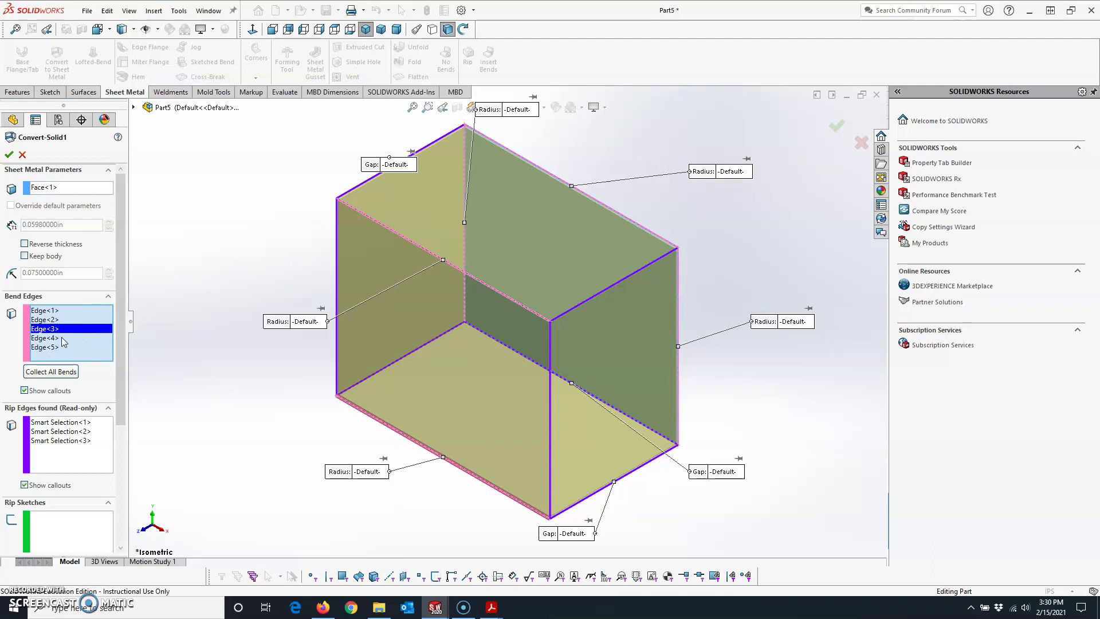
pyautogui.click(680, 372)
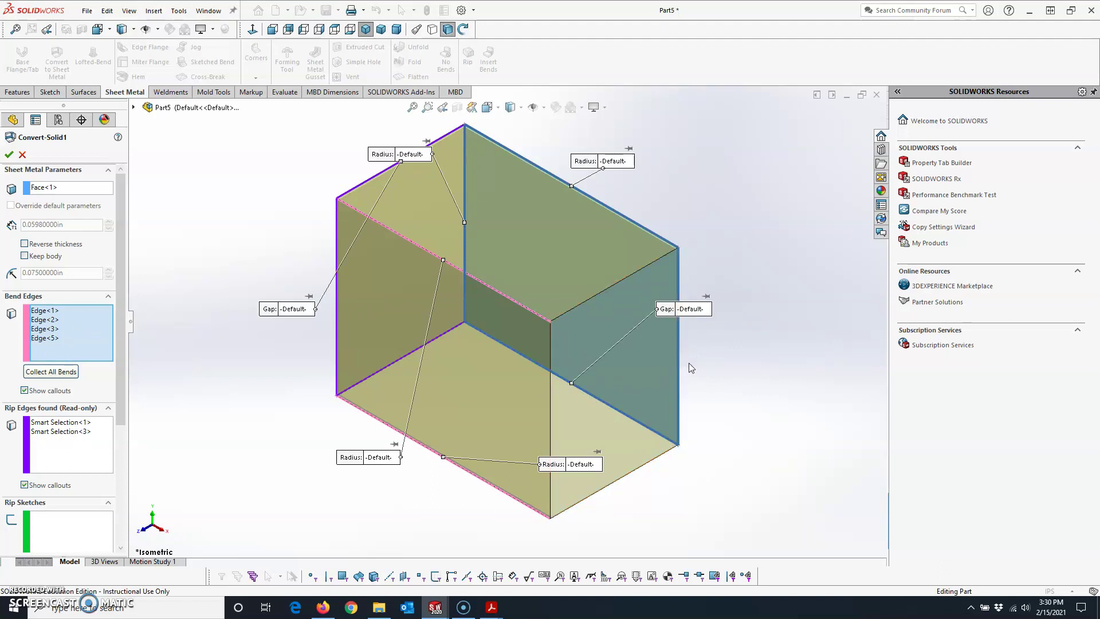
pyautogui.click(464, 200)
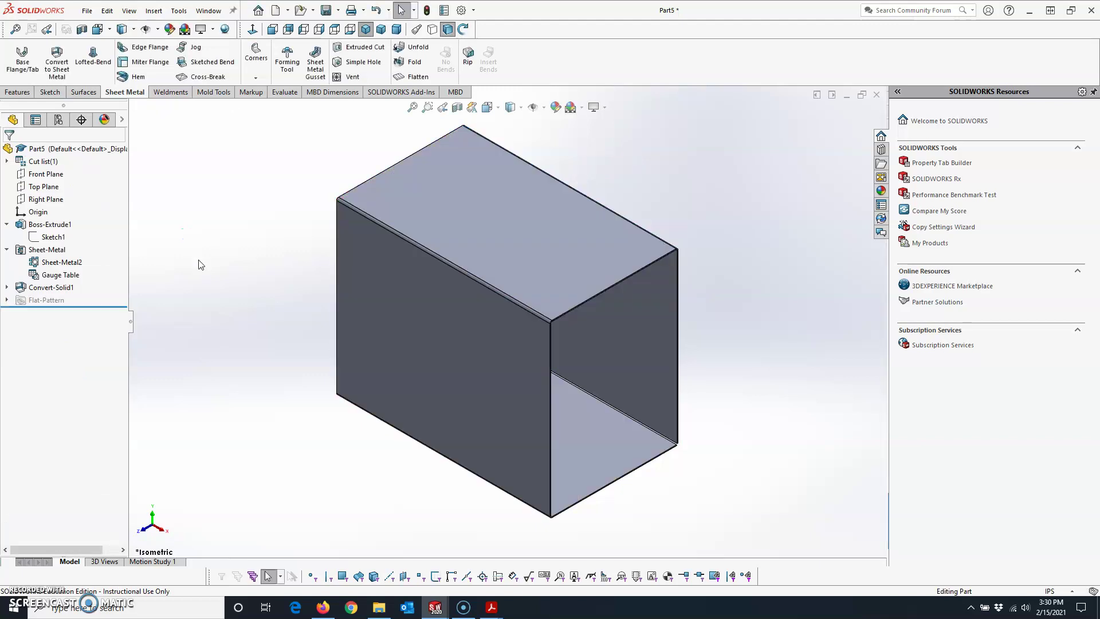
pyautogui.moveTo(249, 352); pyautogui.dragTo(189, 299, button='middle')
pyautogui.press('Escape')
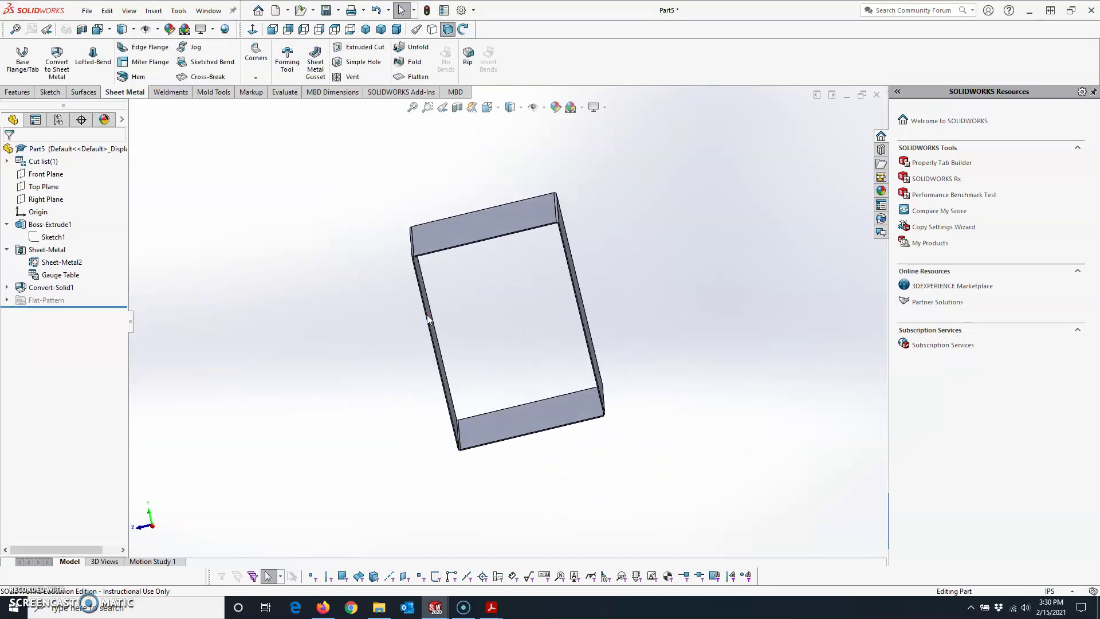
pyautogui.moveTo(496, 342); pyautogui.dragTo(367, 286, button='middle')
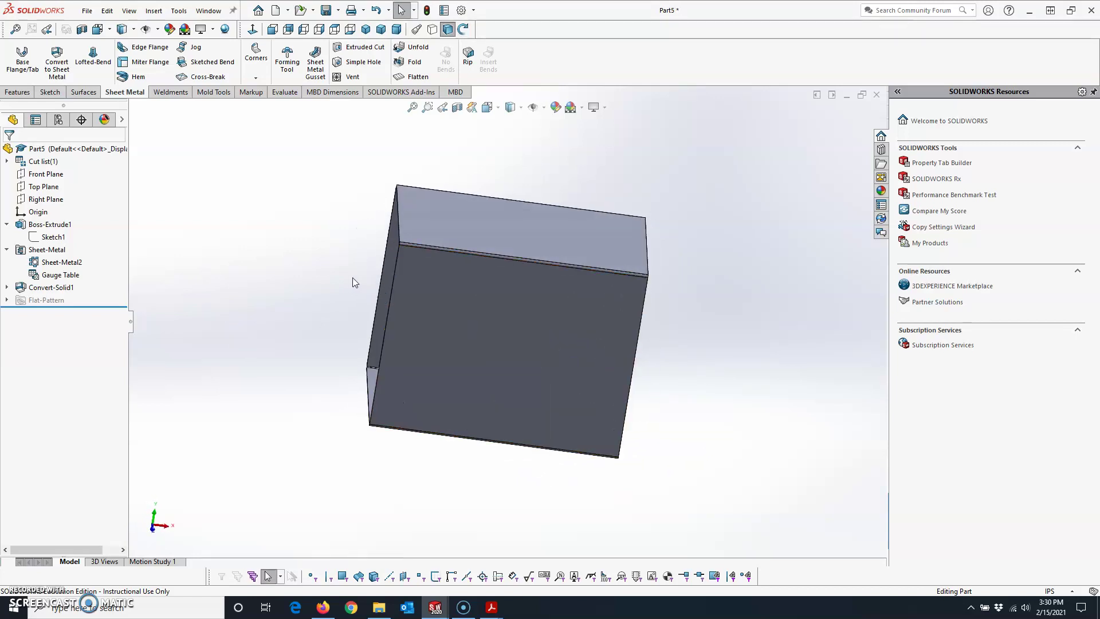
pyautogui.moveTo(303, 334); pyautogui.dragTo(235, 295, button='middle')
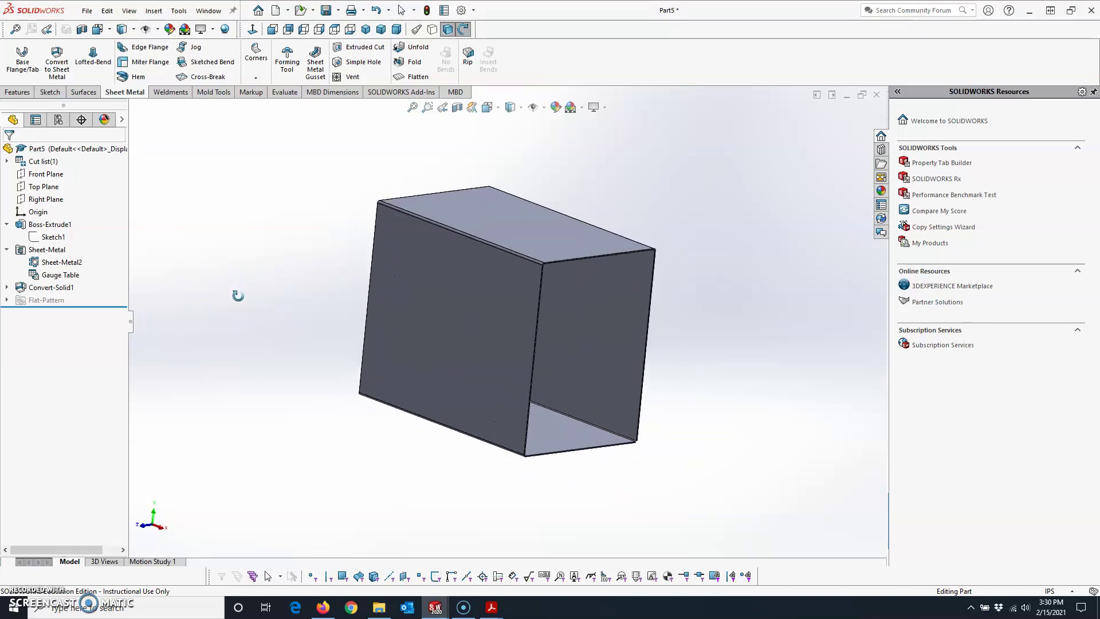
pyautogui.moveTo(750, 355); pyautogui.dragTo(734, 363, button='middle')
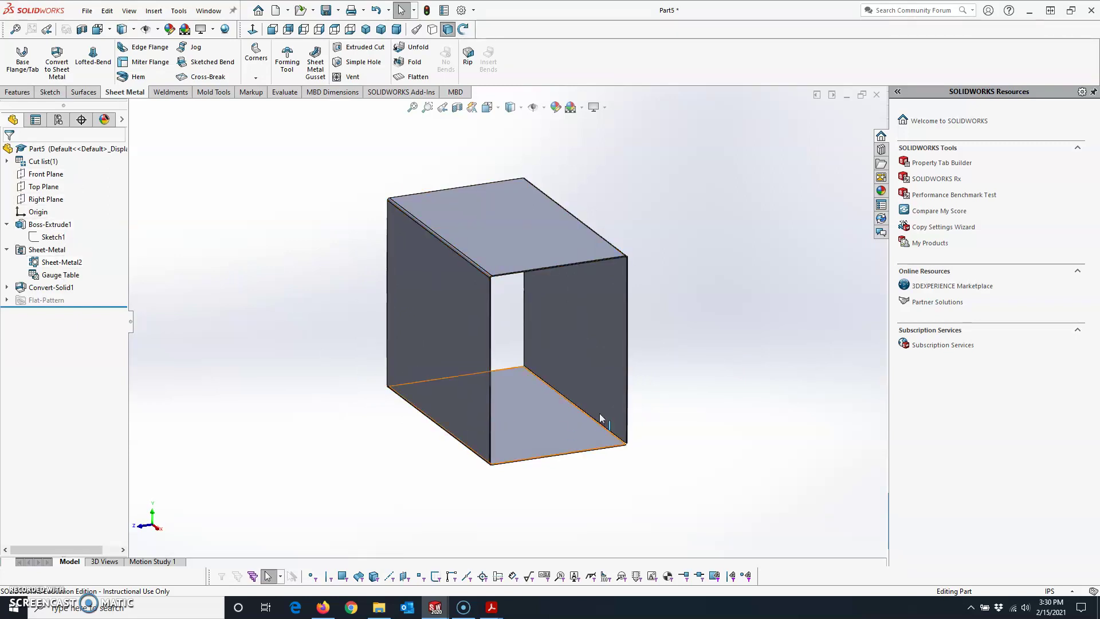
pyautogui.moveTo(571, 412); pyautogui.dragTo(575, 399, button='middle')
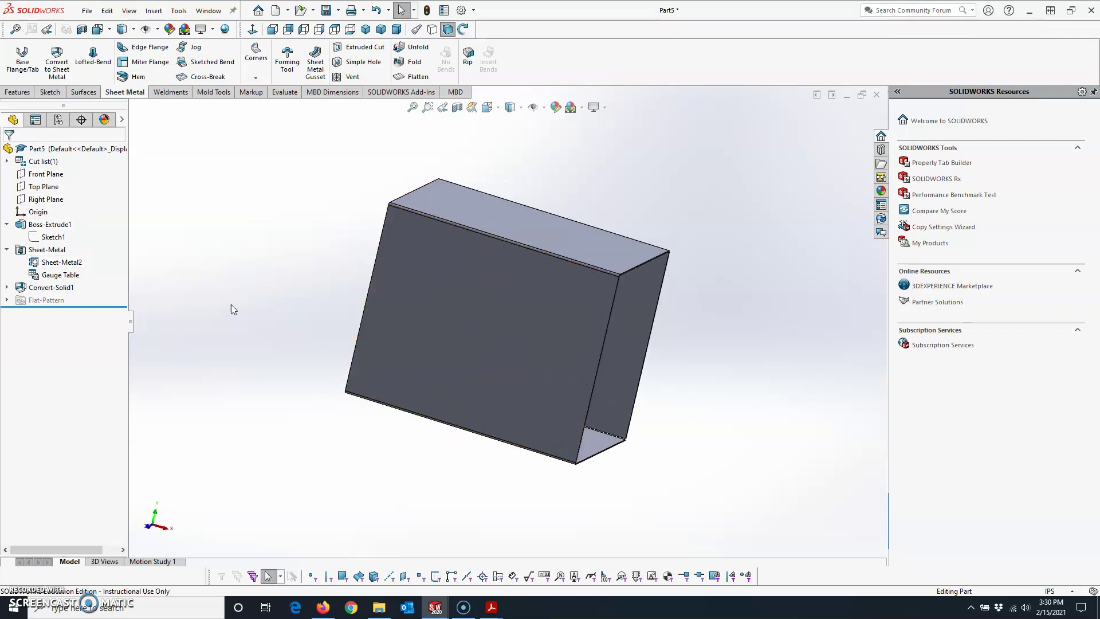
pyautogui.click(25, 288)
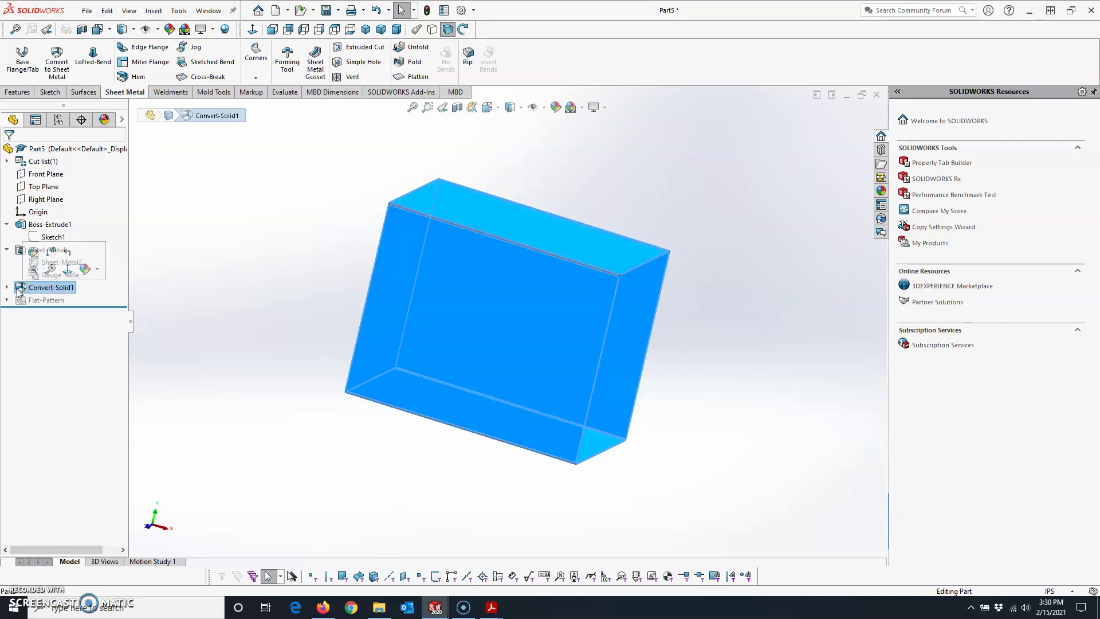
pyautogui.click(34, 252)
# - Add both vertical edges back as bends, restoring five bend edges, and confirm the conversion
pyautogui.click(72, 330)
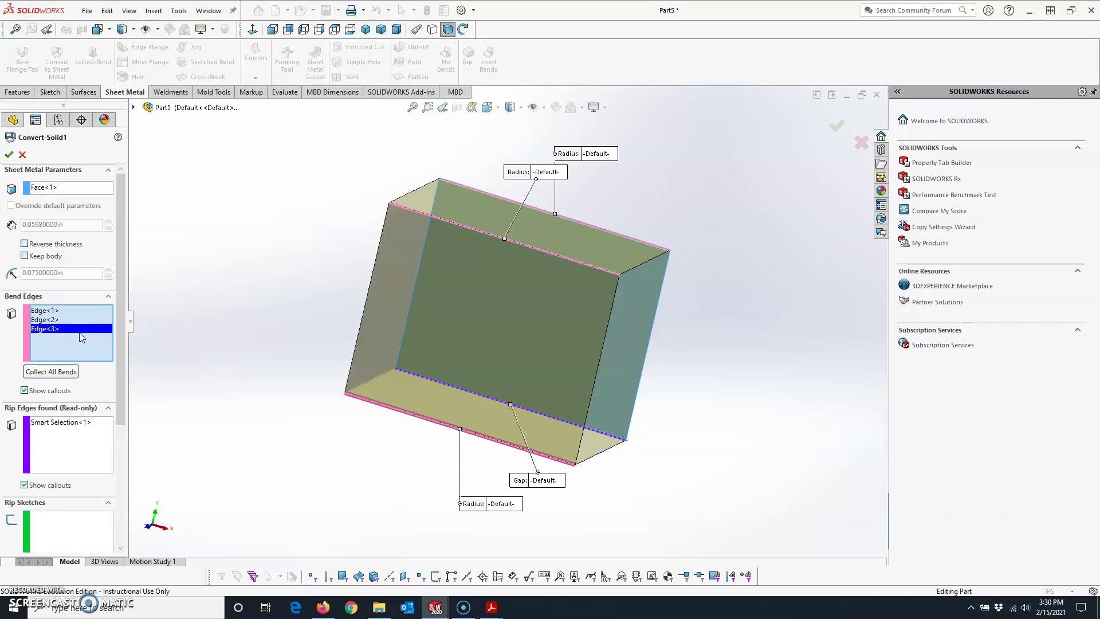
pyautogui.click(644, 365)
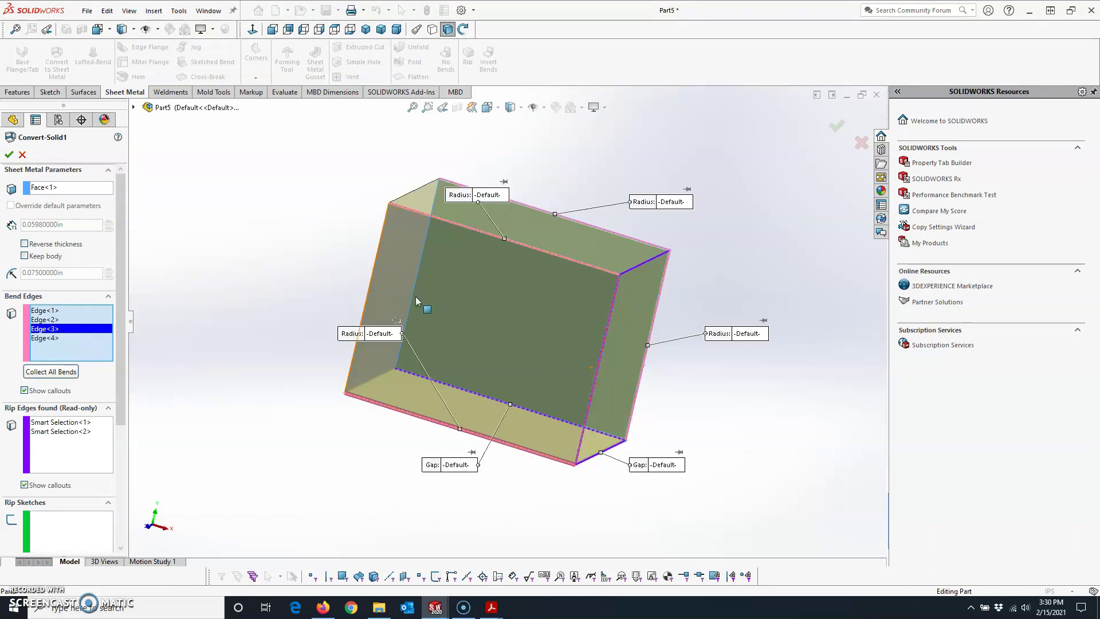
pyautogui.click(411, 292)
pyautogui.moveTo(119, 361); pyautogui.dragTo(104, 227)
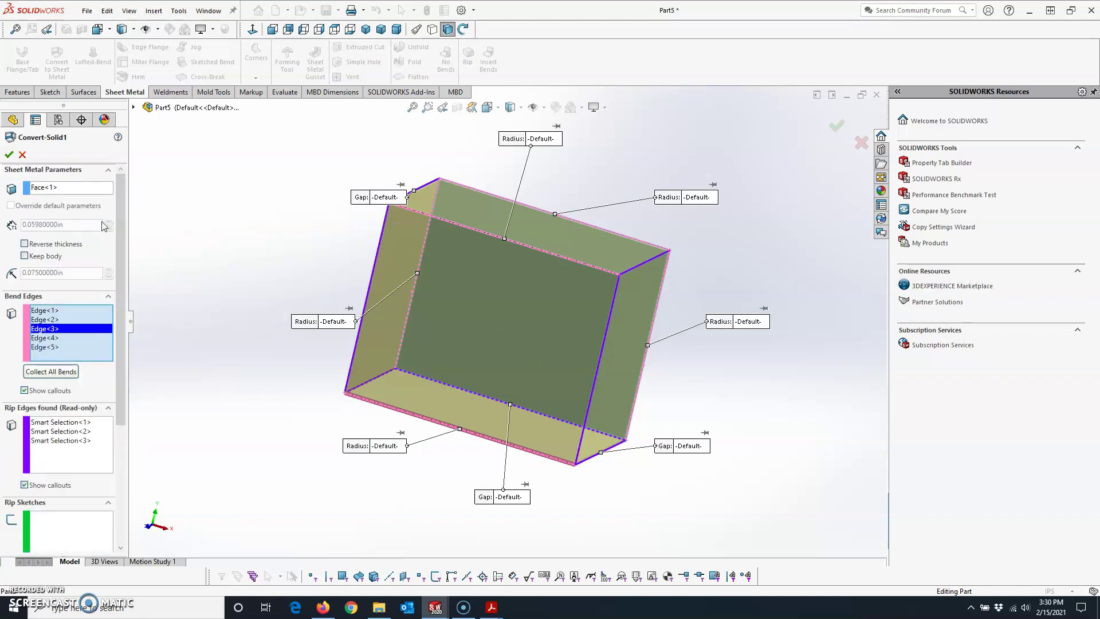
pyautogui.click(73, 189)
pyautogui.moveTo(201, 240); pyautogui.dragTo(317, 241, button='middle')
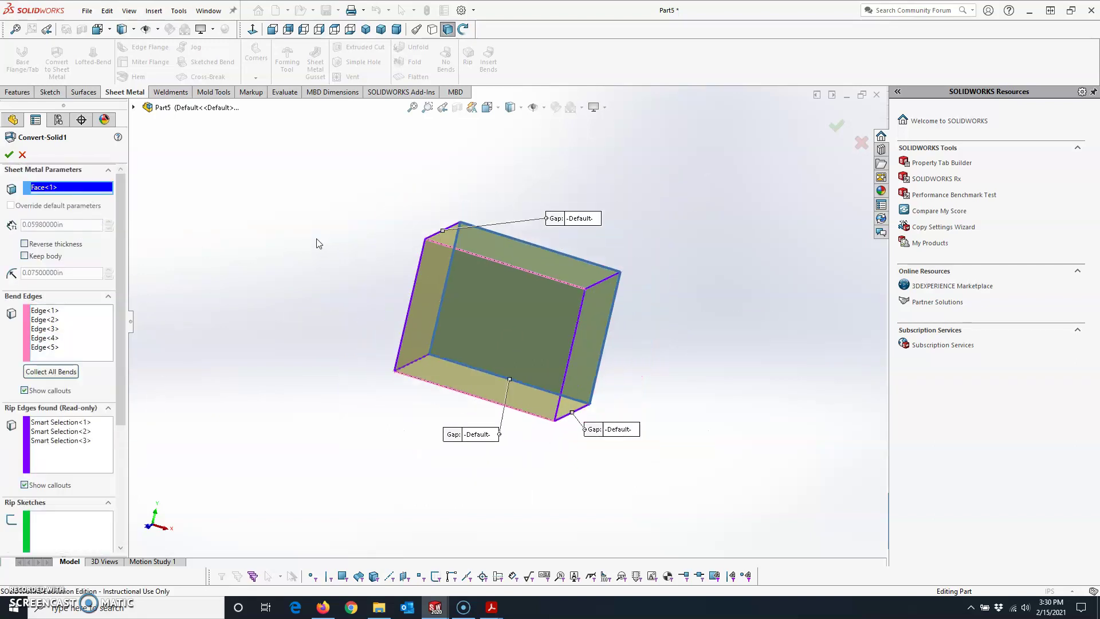
pyautogui.moveTo(317, 305); pyautogui.dragTo(503, 349, button='middle')
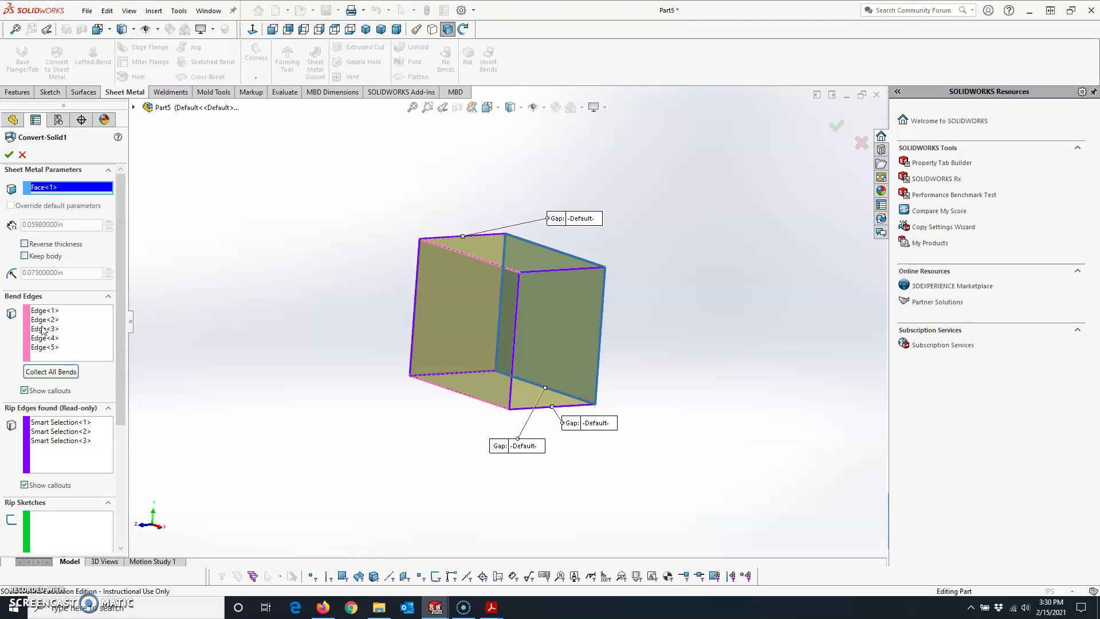
pyautogui.moveTo(120, 346); pyautogui.dragTo(141, 466)
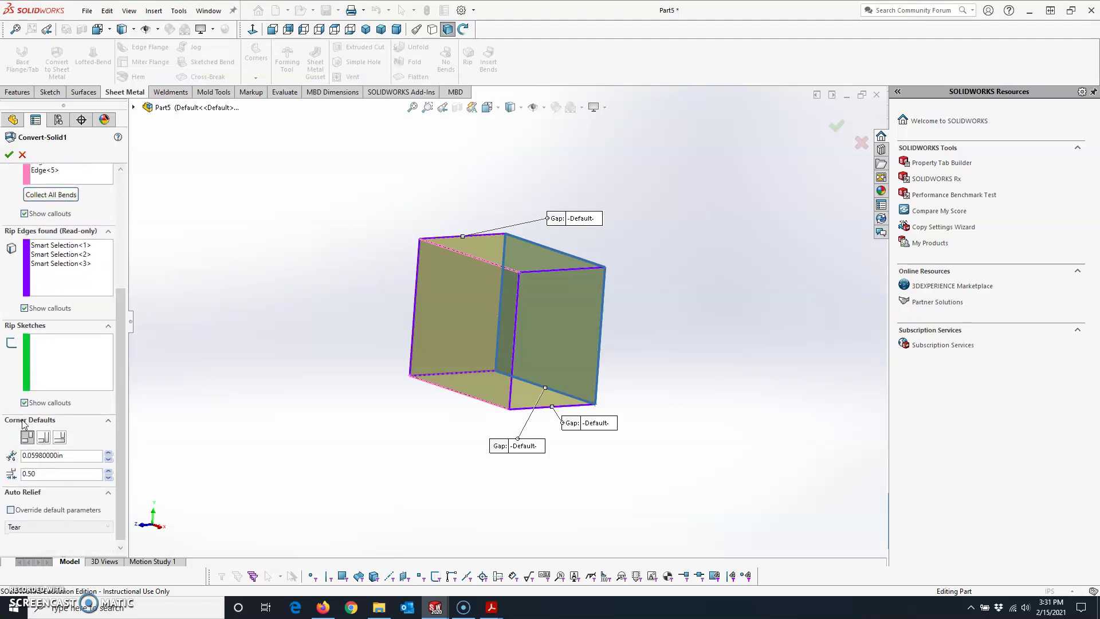
pyautogui.moveTo(124, 425); pyautogui.dragTo(123, 461)
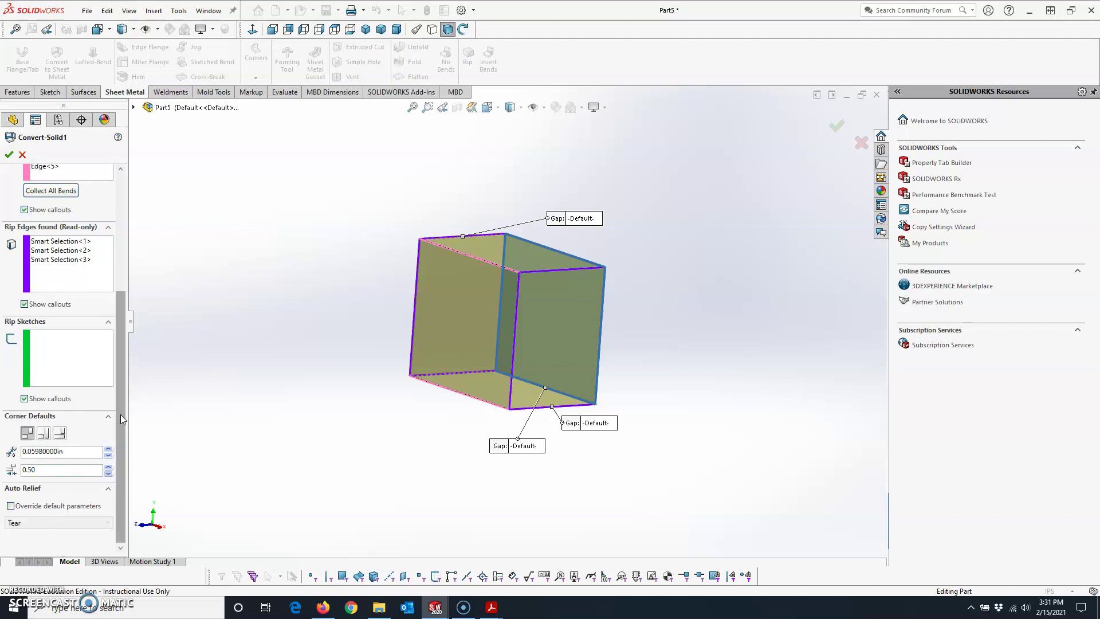
pyautogui.moveTo(120, 418); pyautogui.dragTo(146, 300)
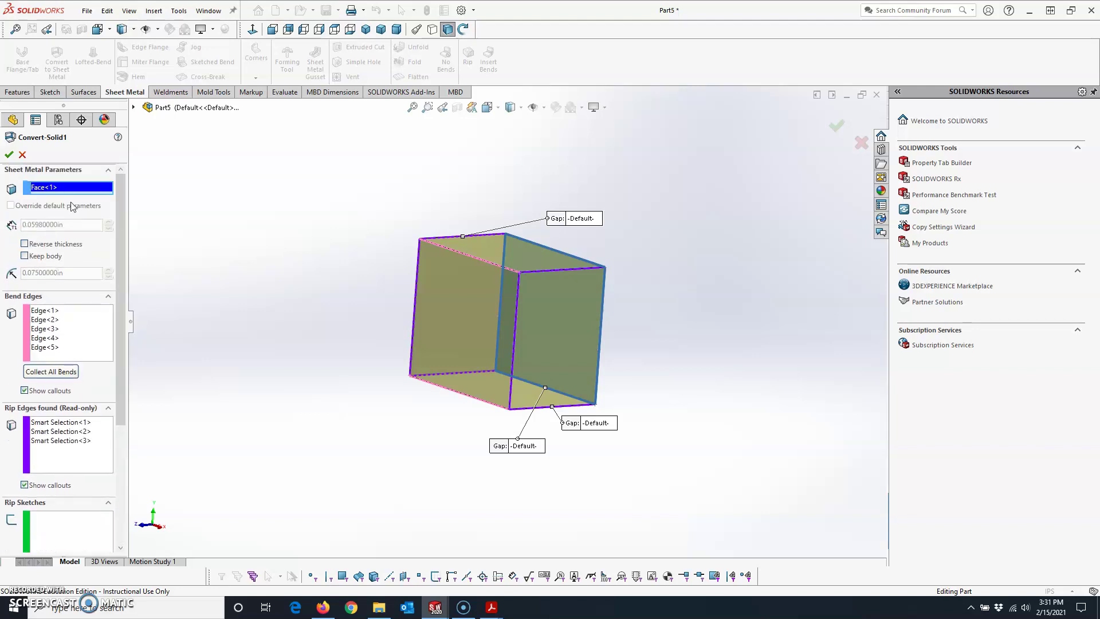
pyautogui.click(9, 155)
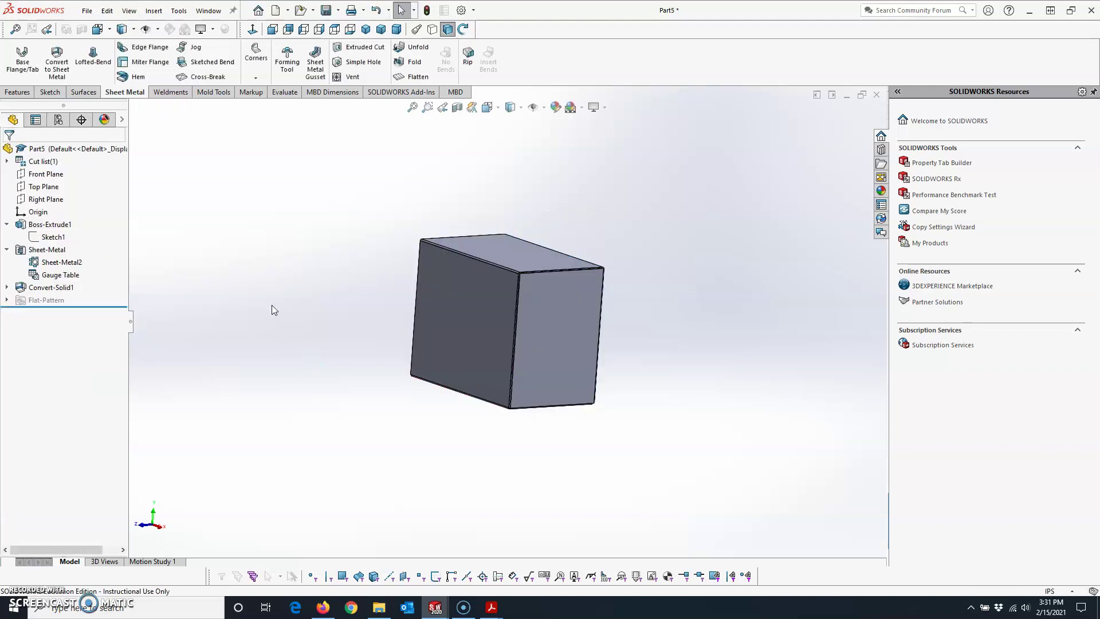
pyautogui.click(407, 76)
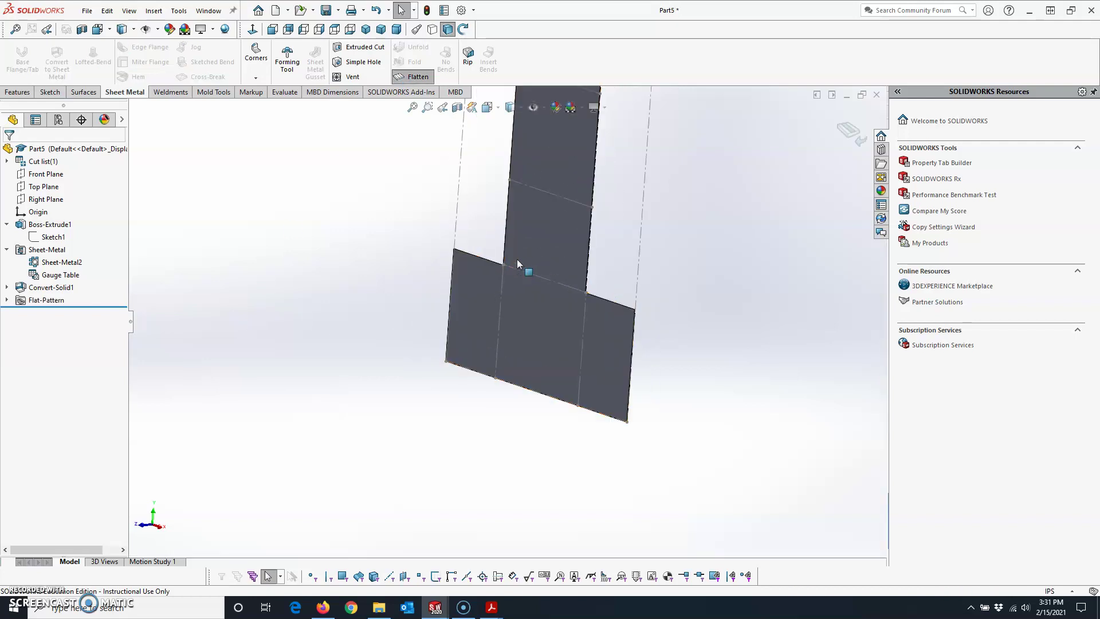
pyautogui.press('z')
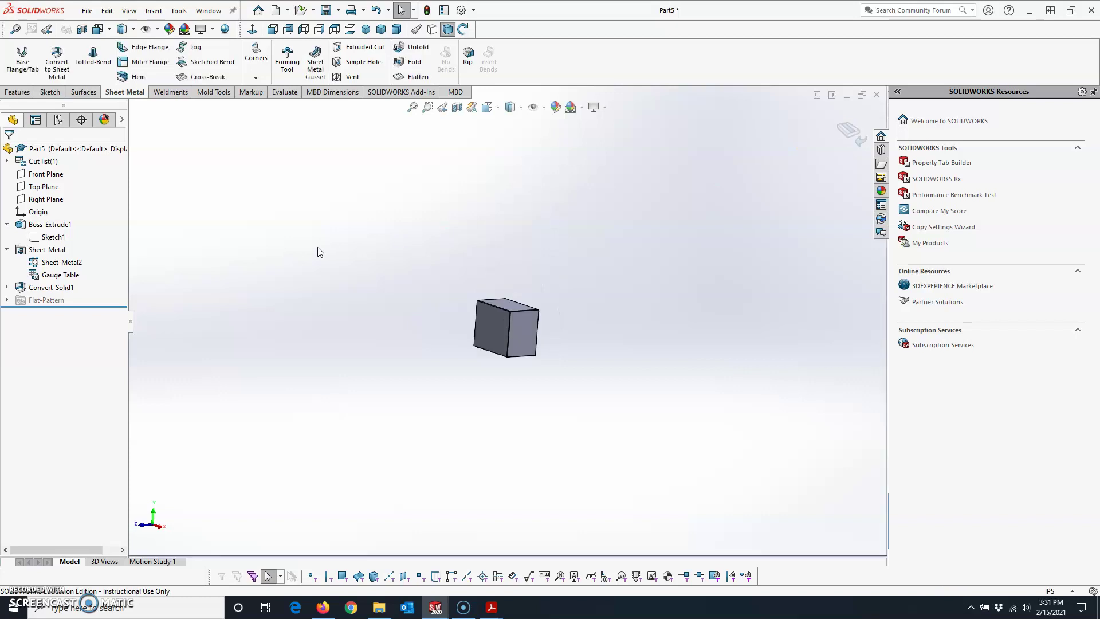
pyautogui.hotkey('ctrl', '7')
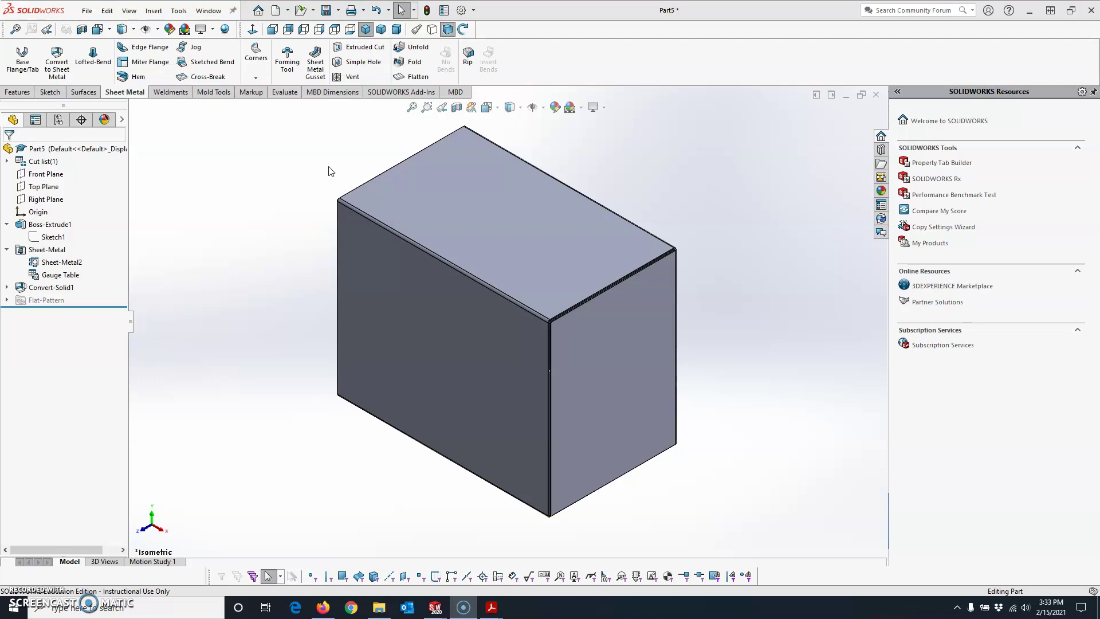
# - Save the part on the Desktop under the name CONVERT TO SHEET METAL
pyautogui.click(326, 11)
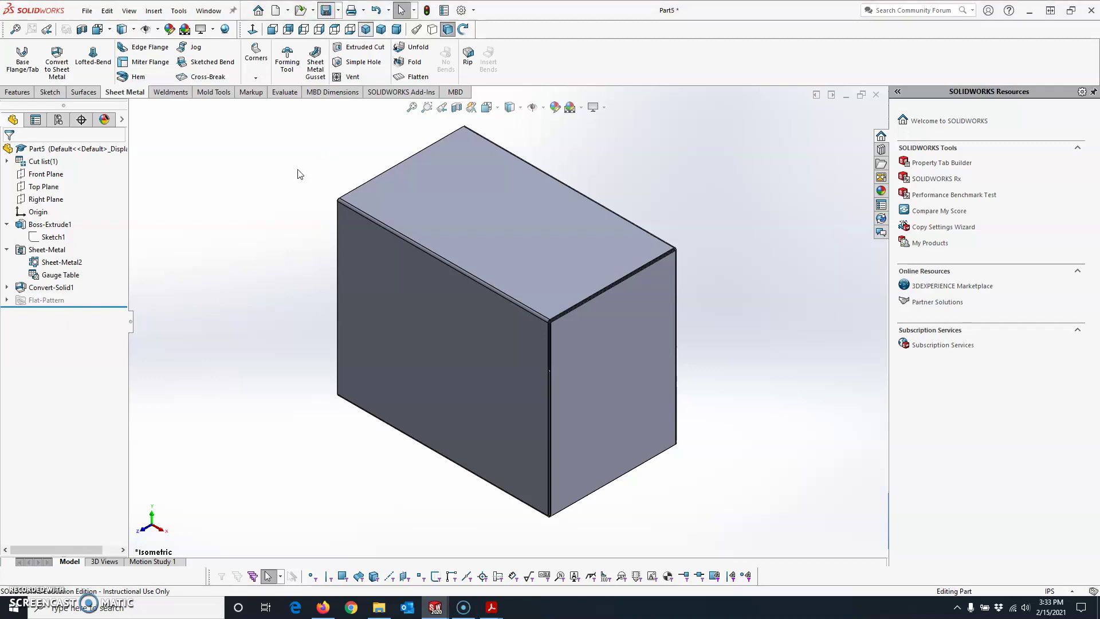
pyautogui.click(406, 227)
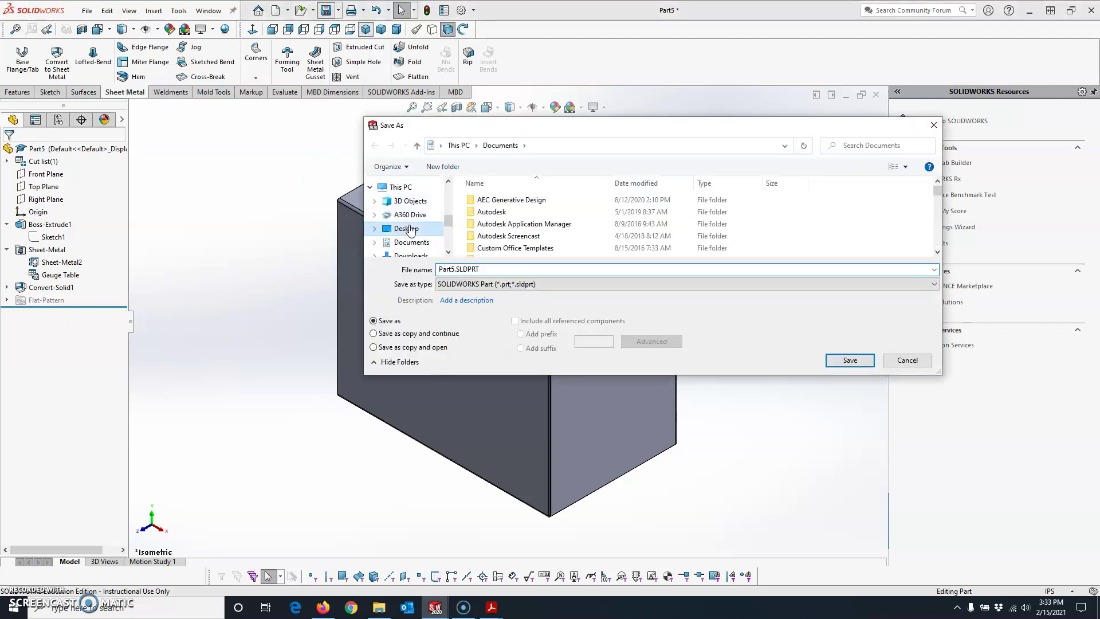
pyautogui.click(555, 269)
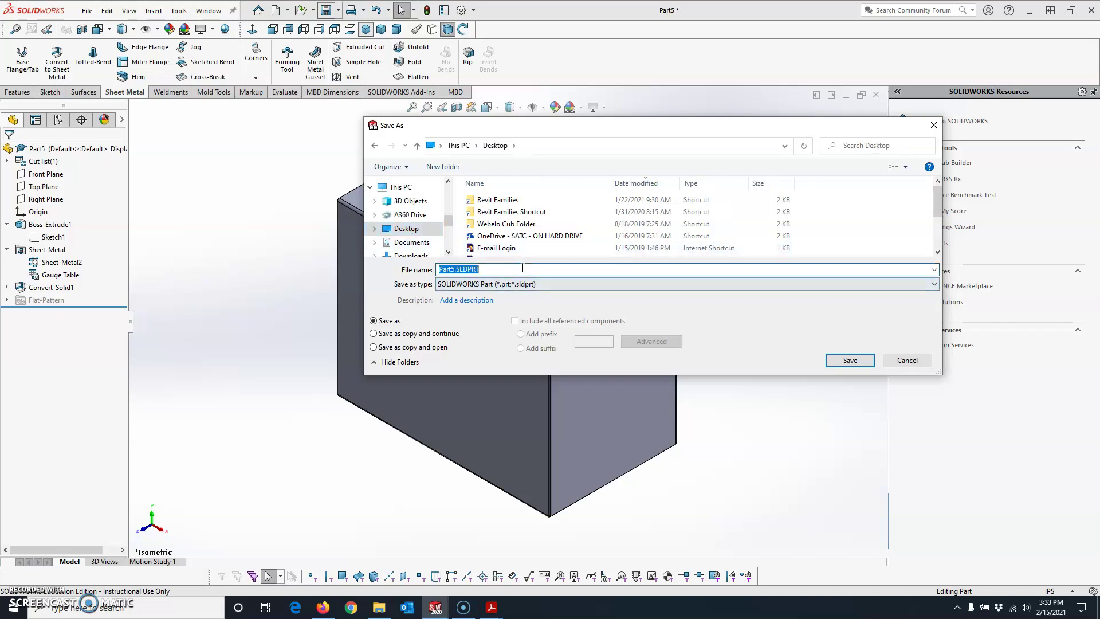
pyautogui.write('co')
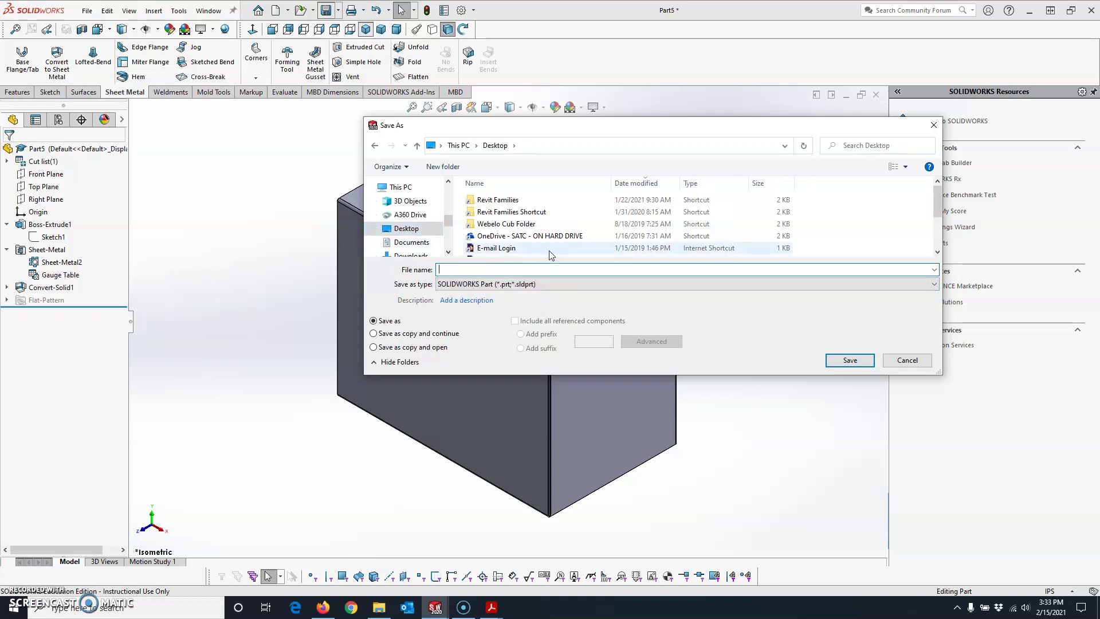
pyautogui.write('NVERT TO SHEET METAL')
pyautogui.click(850, 360)
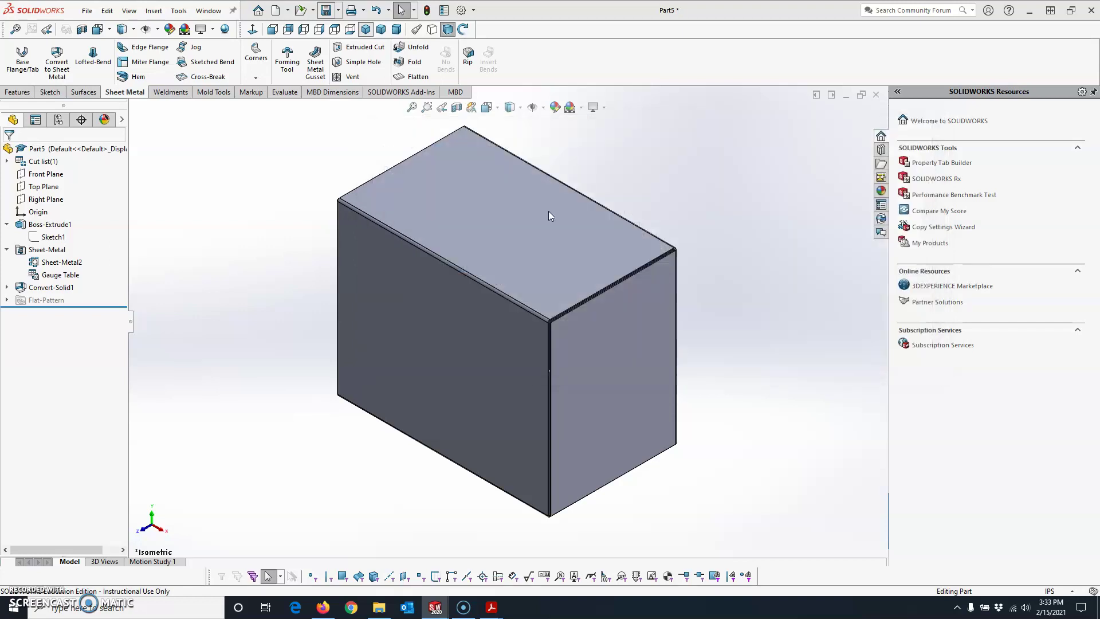
pyautogui.click(276, 12)
# - Create a drawing from the SATC - Drawing template with front, top, right and isometric views
pyautogui.doubleClick(389, 187)
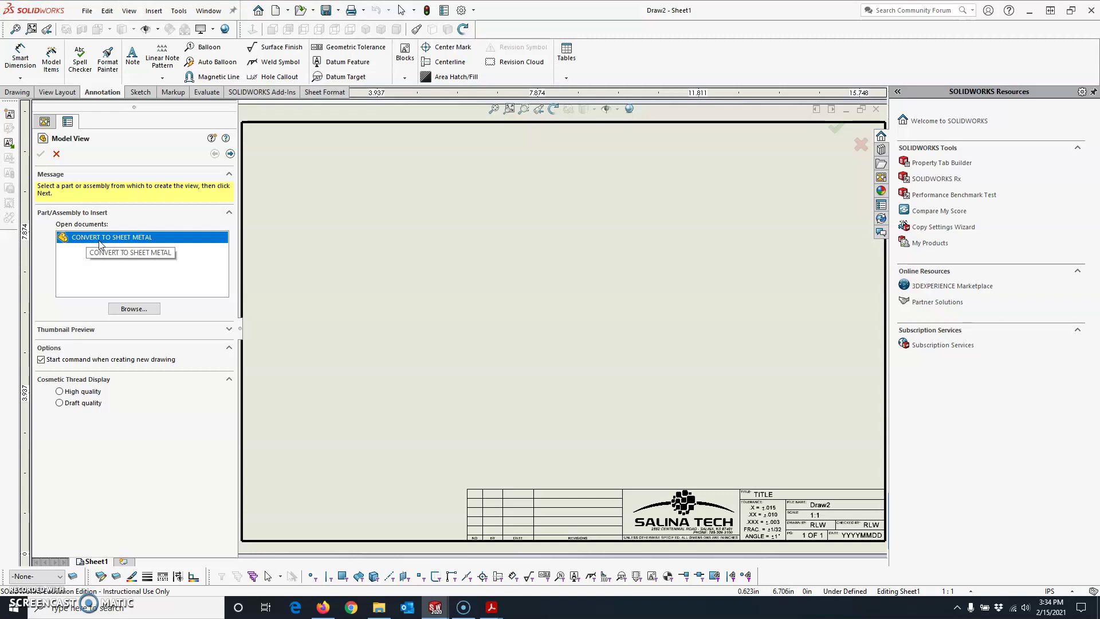
pyautogui.click(230, 154)
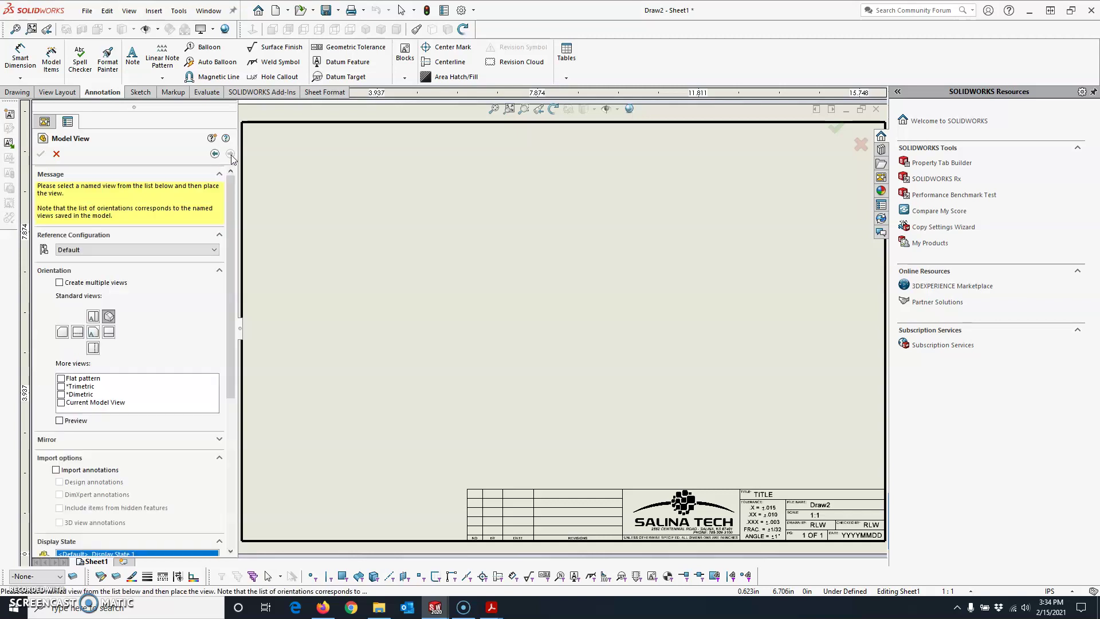
pyautogui.click(60, 283)
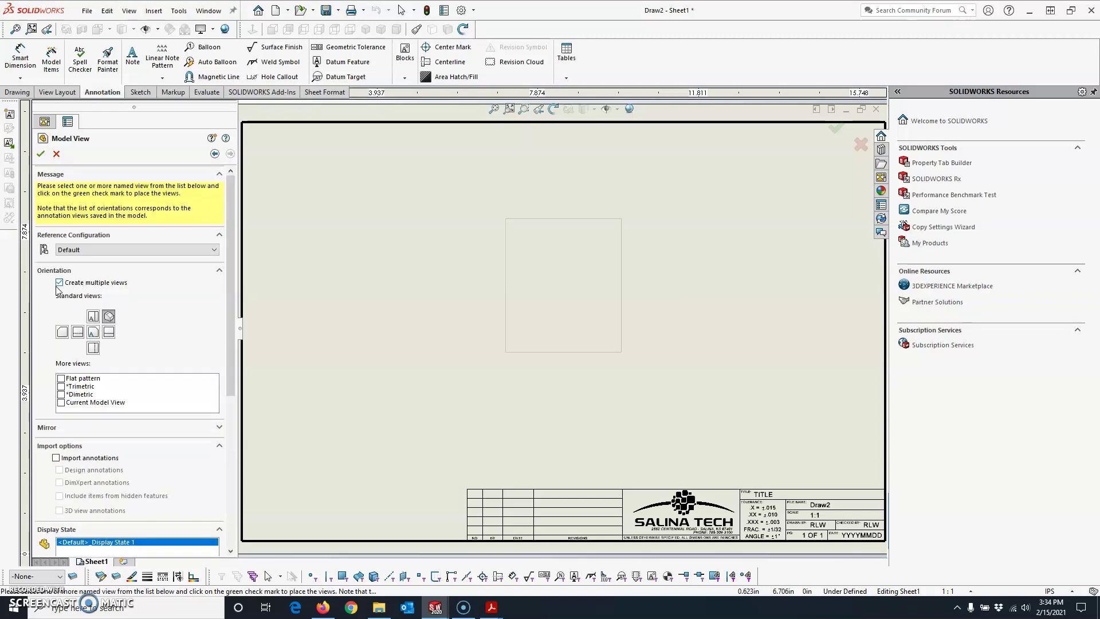
pyautogui.click(93, 317)
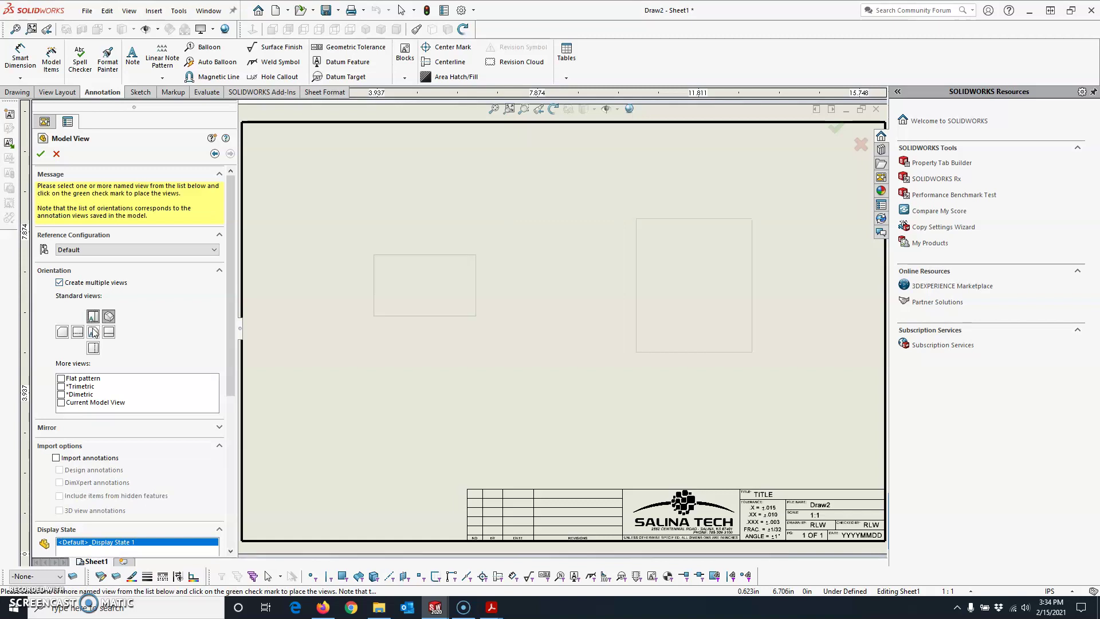
pyautogui.click(93, 331)
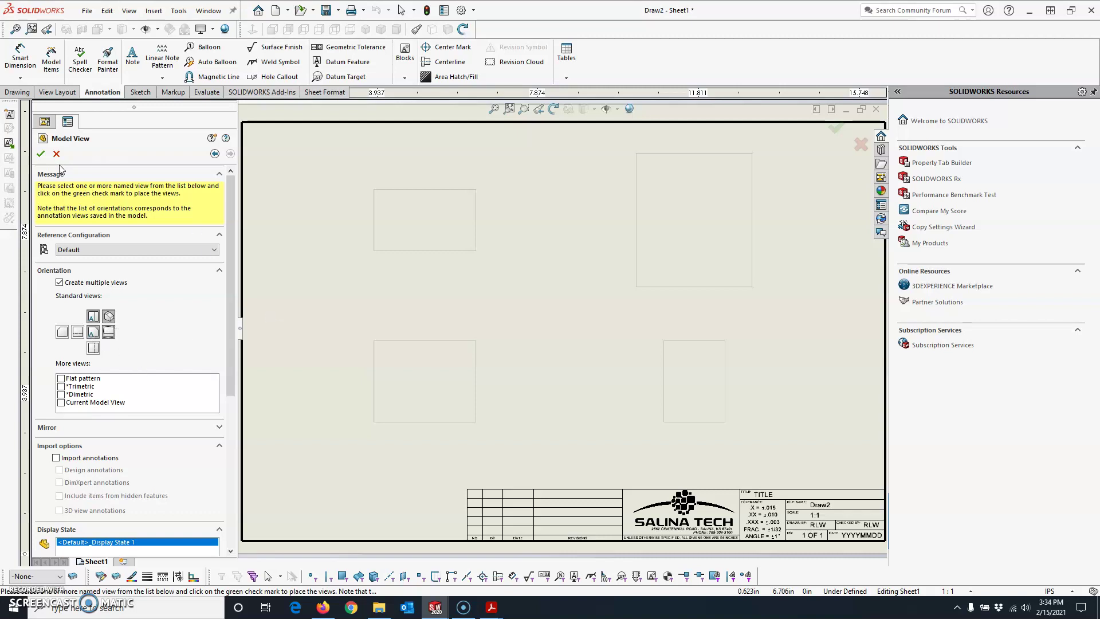
pyautogui.click(40, 155)
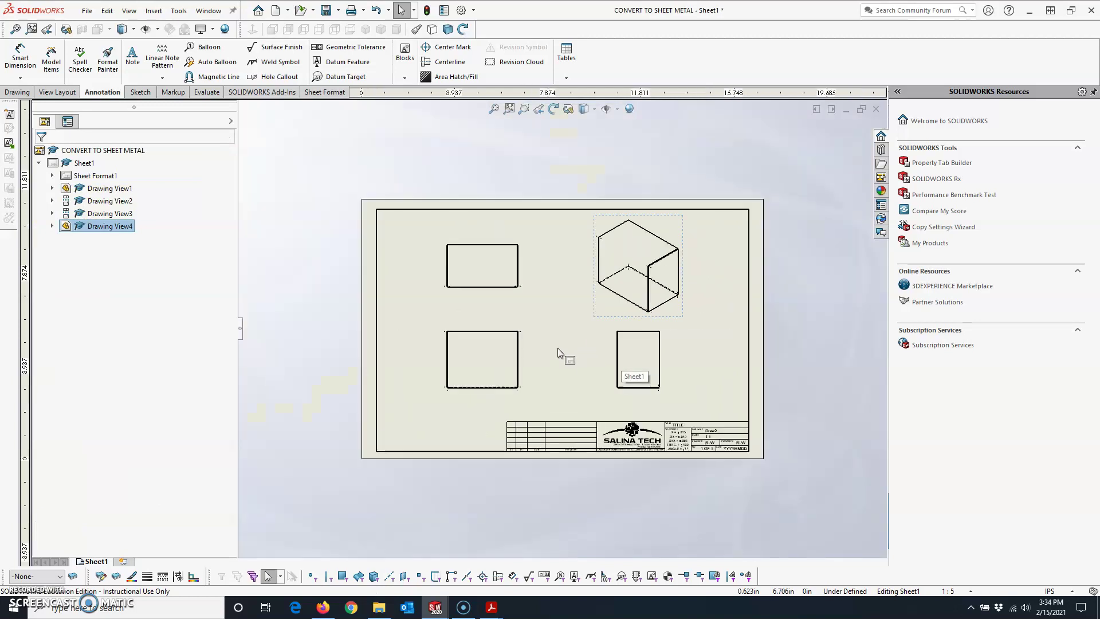
# - Dimension the front view's height as 12.00
pyautogui.click(533, 371)
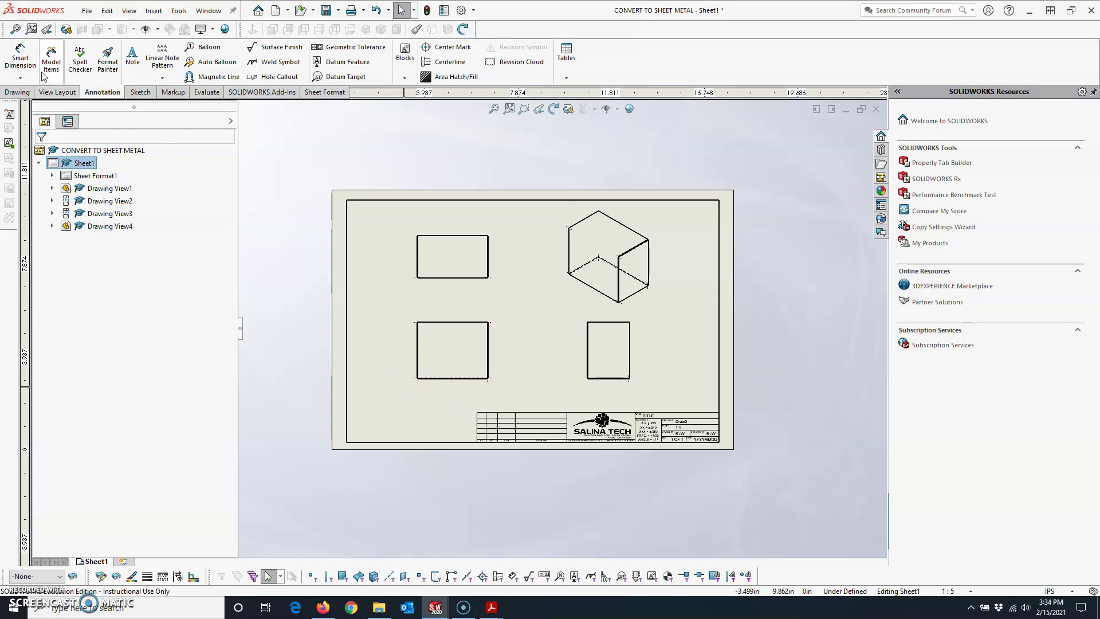
pyautogui.scroll(-6, 385, 356)
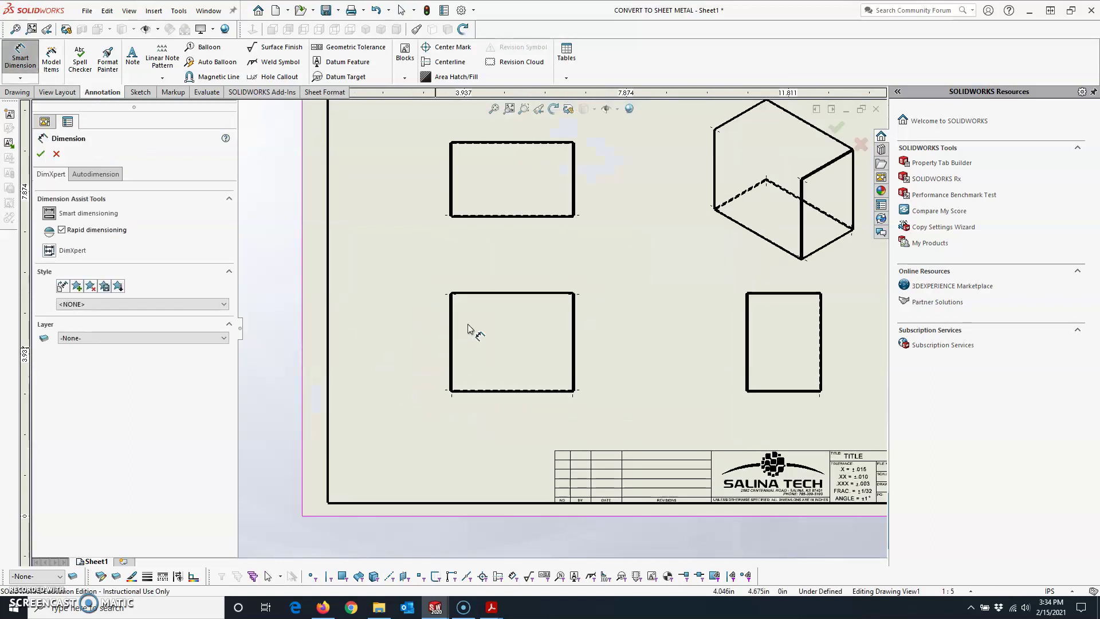
pyautogui.scroll(-3, 498, 291)
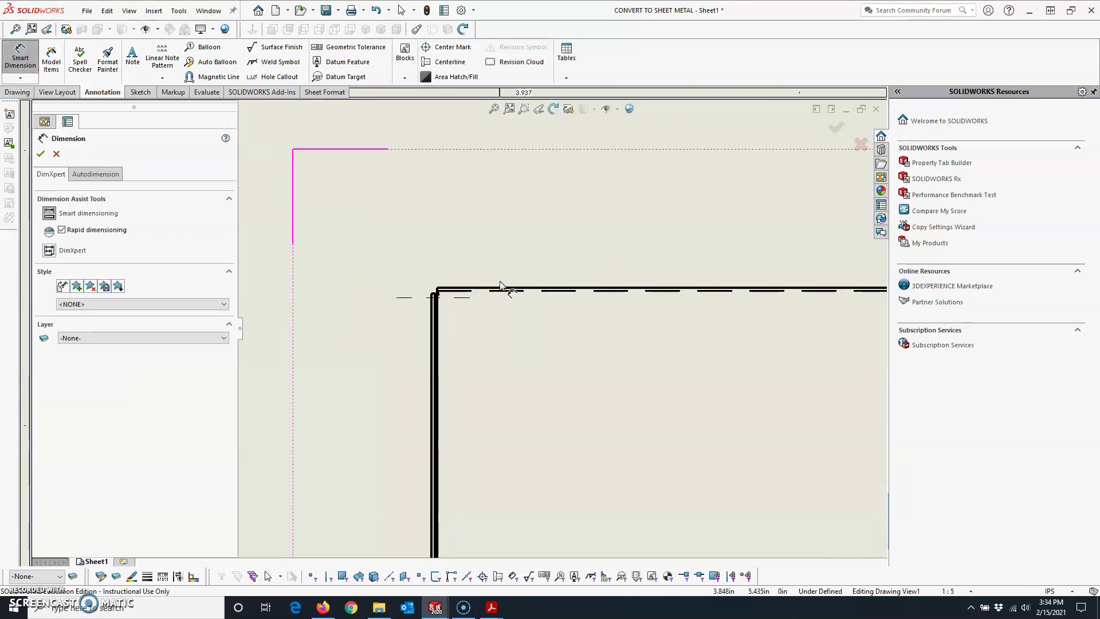
pyautogui.click(503, 296)
pyautogui.scroll(1, 506, 309)
pyautogui.scroll(4, 525, 424)
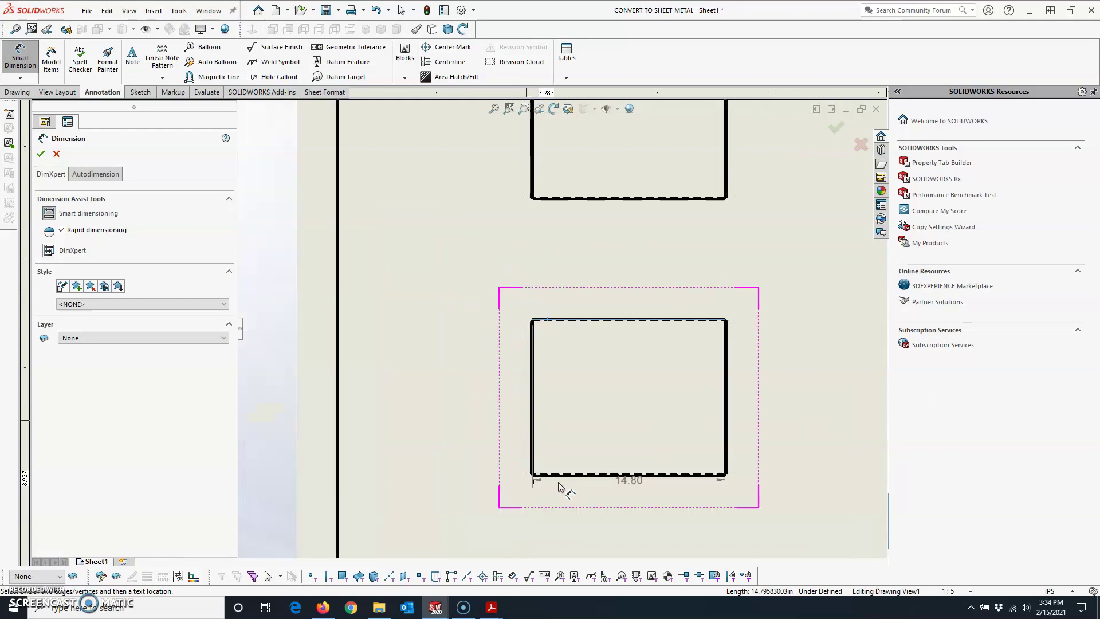
pyautogui.scroll(-4, 565, 489)
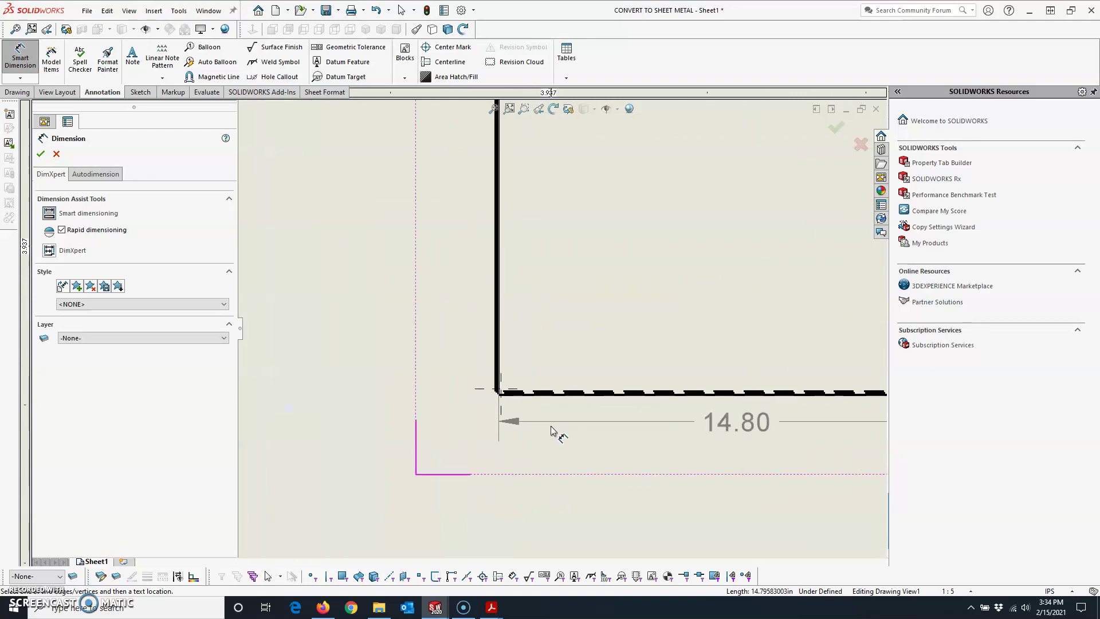
pyautogui.click(569, 394)
pyautogui.click(569, 400)
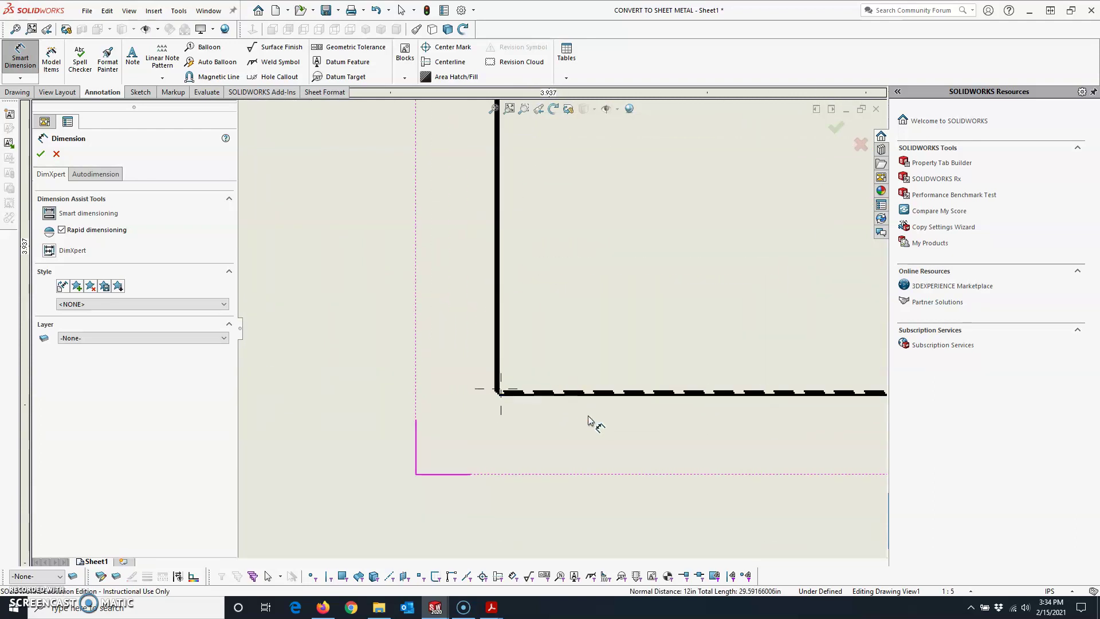
# - Add the 15.00 width dimension to the front view
pyautogui.scroll(3, 654, 432)
pyautogui.scroll(-4, 627, 320)
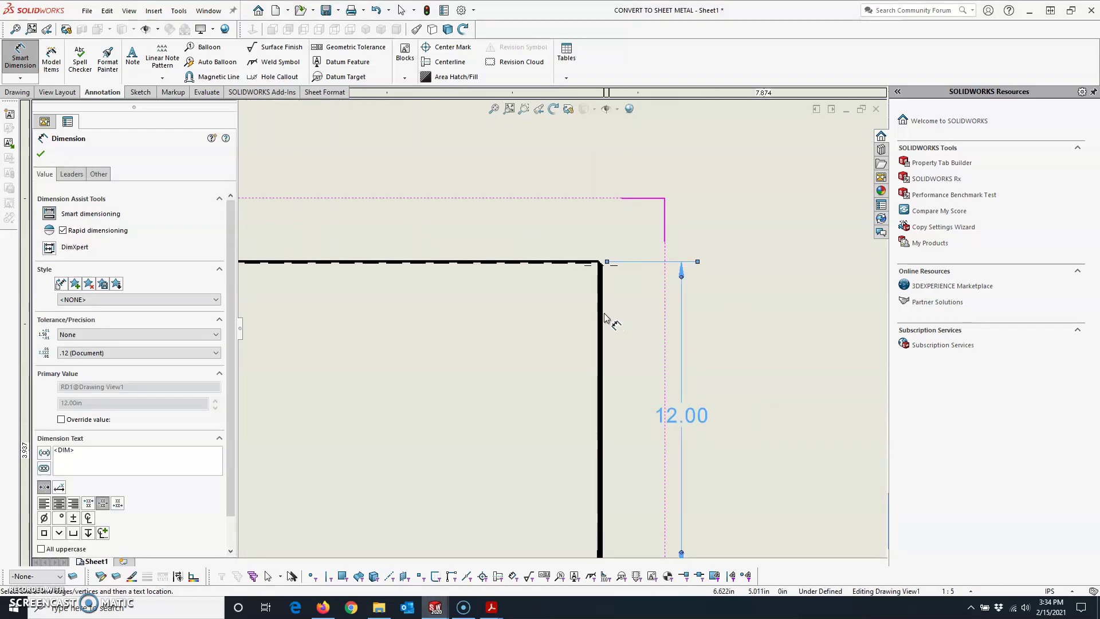
pyautogui.scroll(3, 609, 316)
pyautogui.click(314, 388)
pyautogui.scroll(-3, 369, 344)
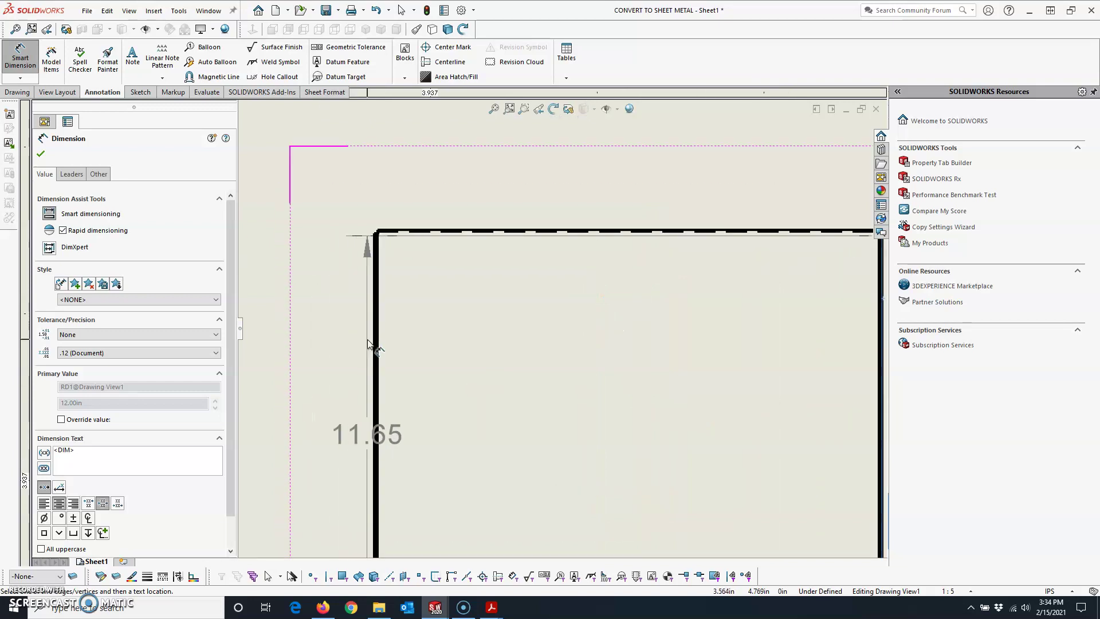
pyautogui.click(373, 346)
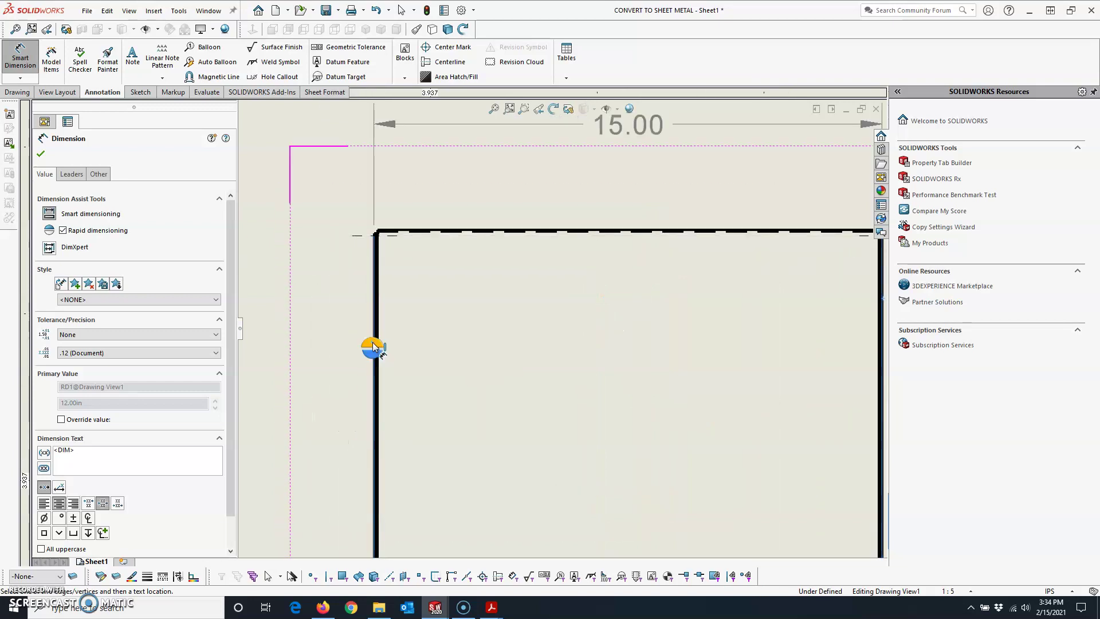
pyautogui.press('Escape')
# - Dimension the top view's height as 9.00 and finish dimensioning
pyautogui.scroll(3, 458, 263)
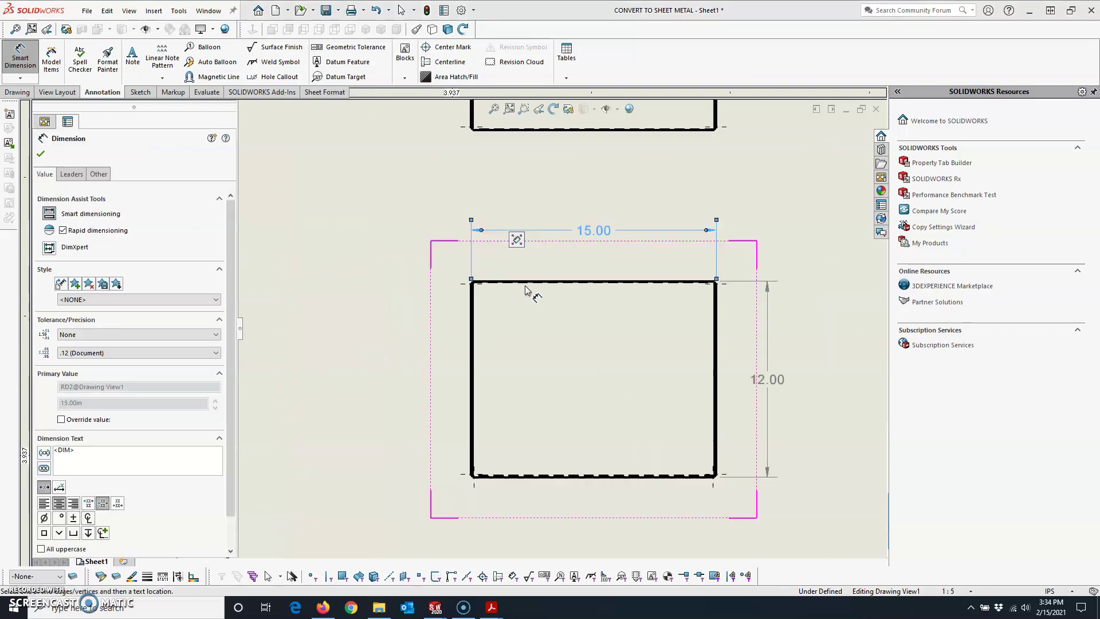
pyautogui.scroll(1, 722, 412)
pyautogui.scroll(3, 609, 417)
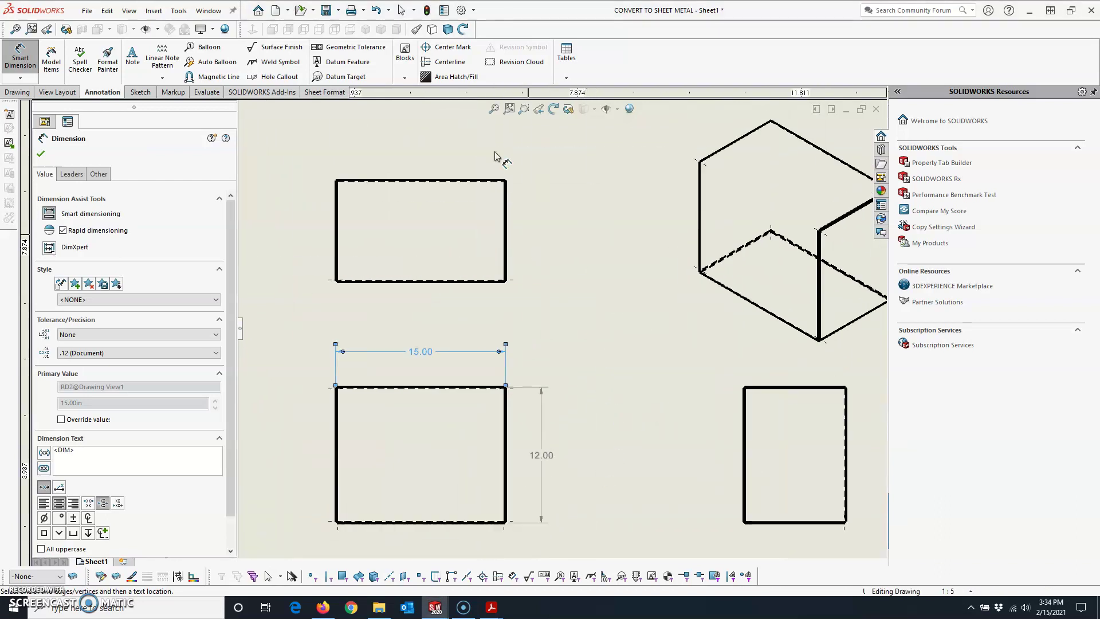
pyautogui.scroll(-5, 503, 166)
pyautogui.scroll(-1, 502, 274)
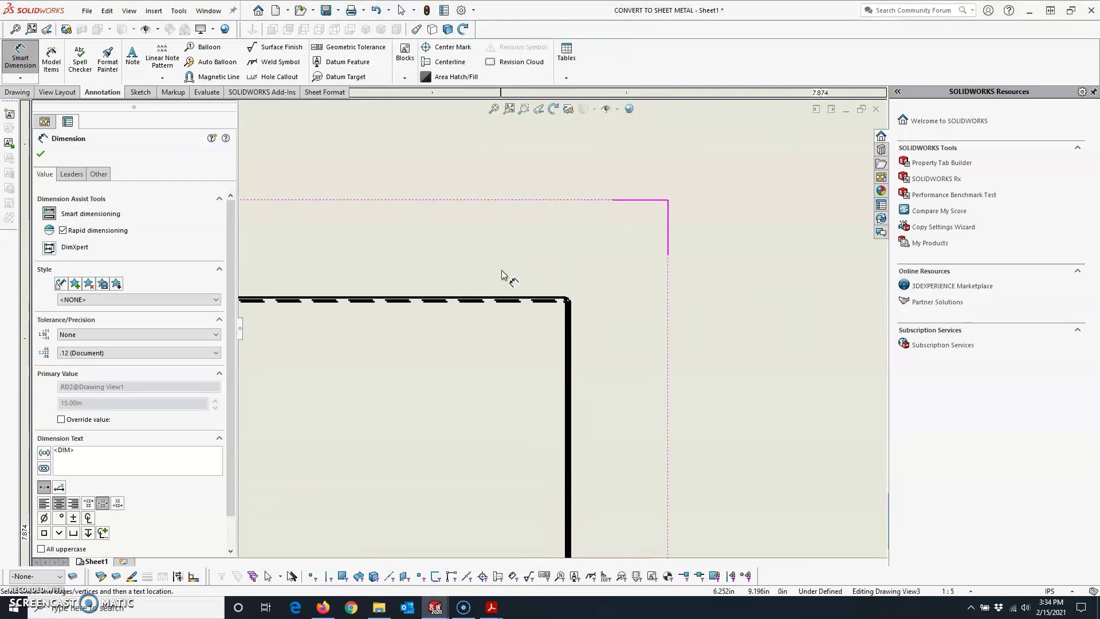
pyautogui.click(519, 300)
pyautogui.scroll(4, 515, 326)
pyautogui.scroll(-4, 481, 438)
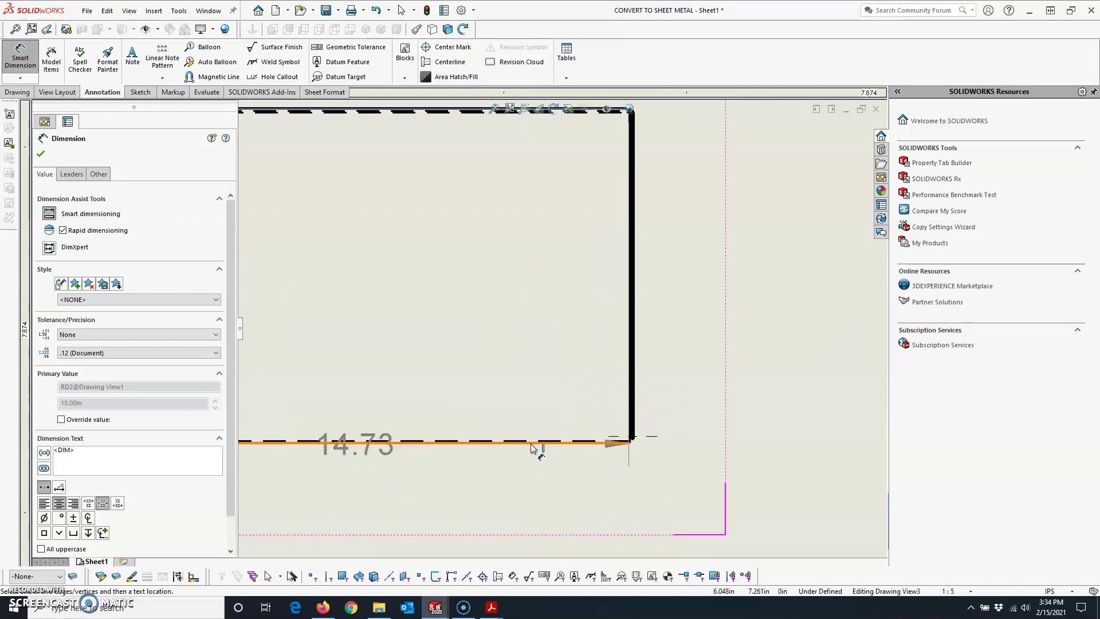
pyautogui.click(530, 448)
pyautogui.scroll(5, 659, 472)
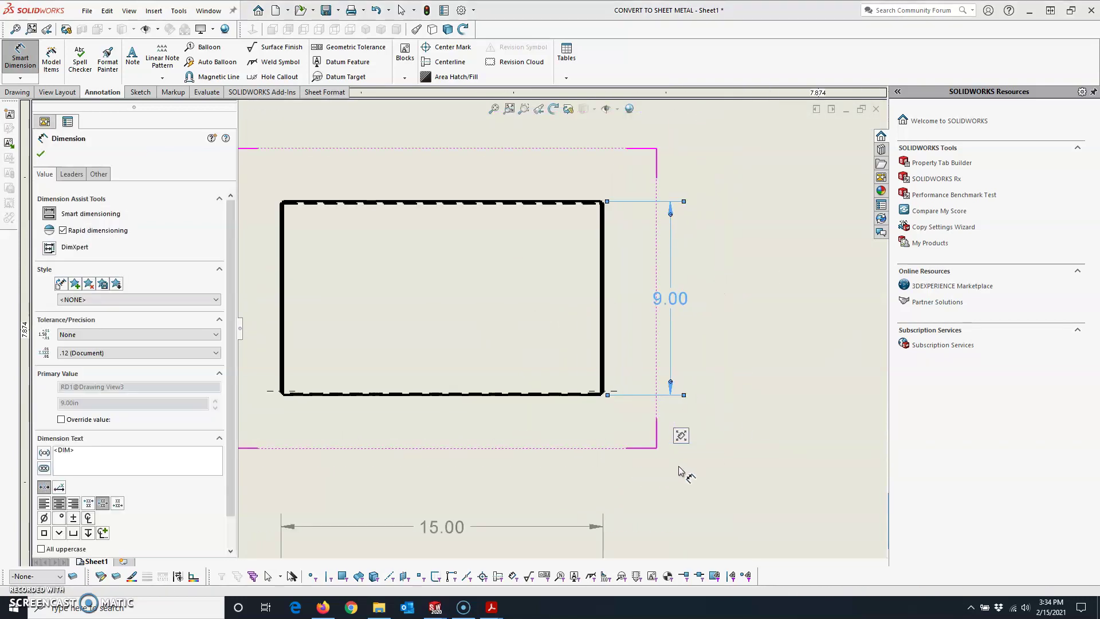
pyautogui.scroll(3, 641, 315)
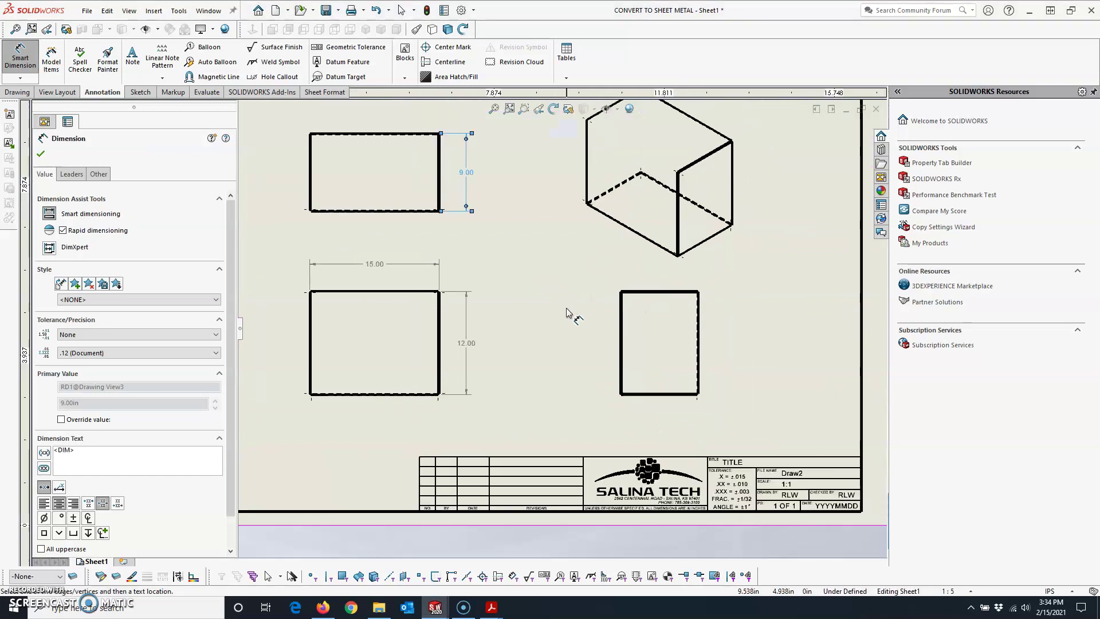
pyautogui.press('Escape')
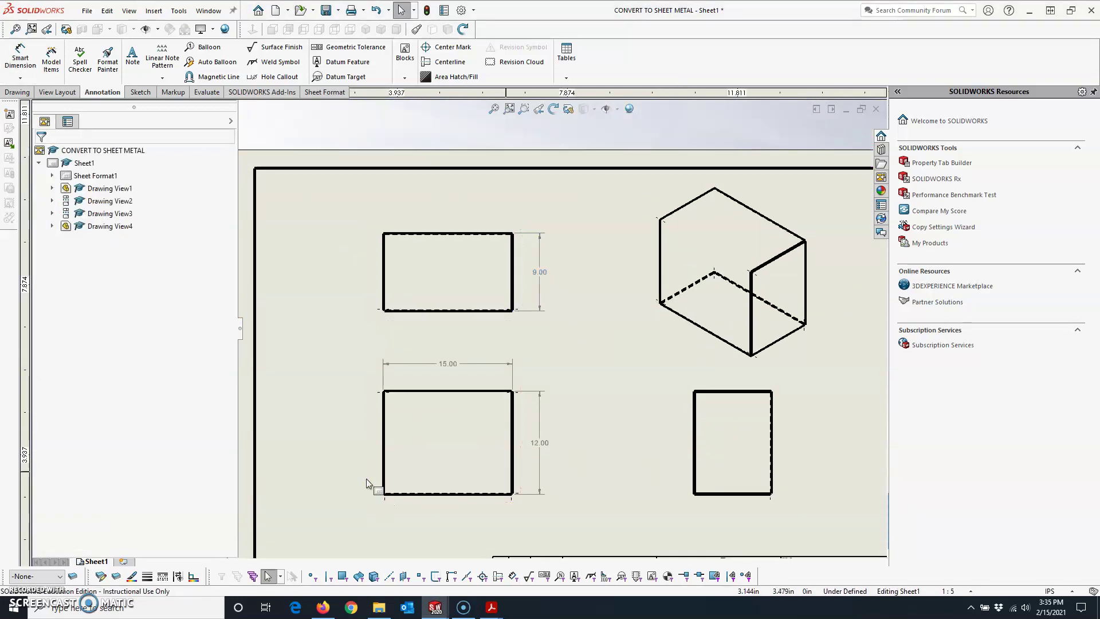
# - Drag the front, top, side and isometric views closer together on the sheet
pyautogui.moveTo(373, 479); pyautogui.dragTo(318, 474)
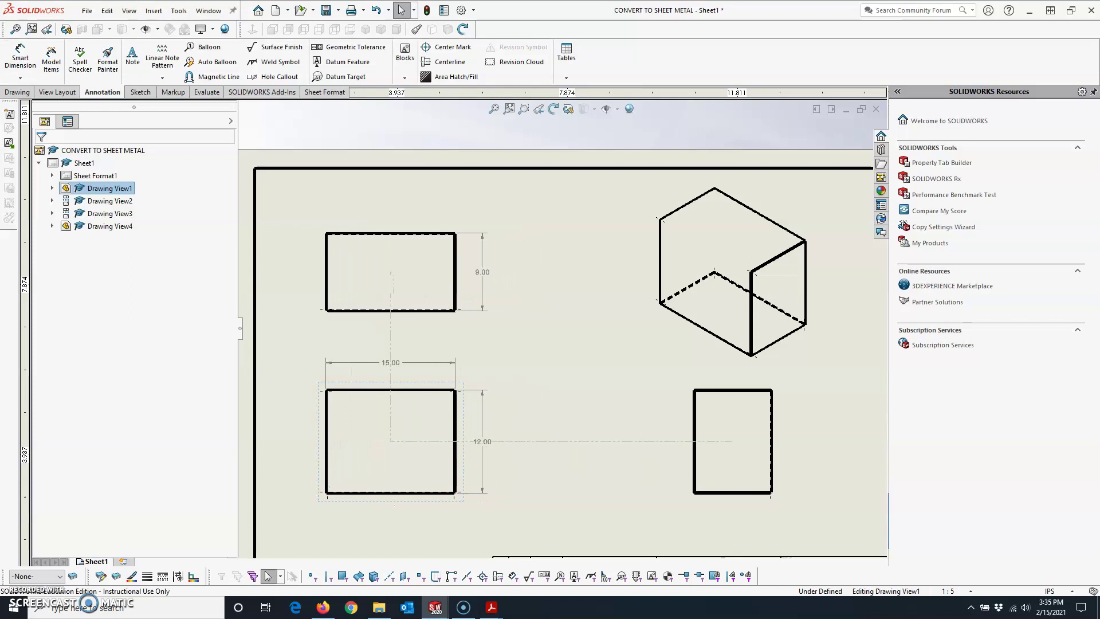
pyautogui.moveTo(647, 486); pyautogui.dragTo(502, 486)
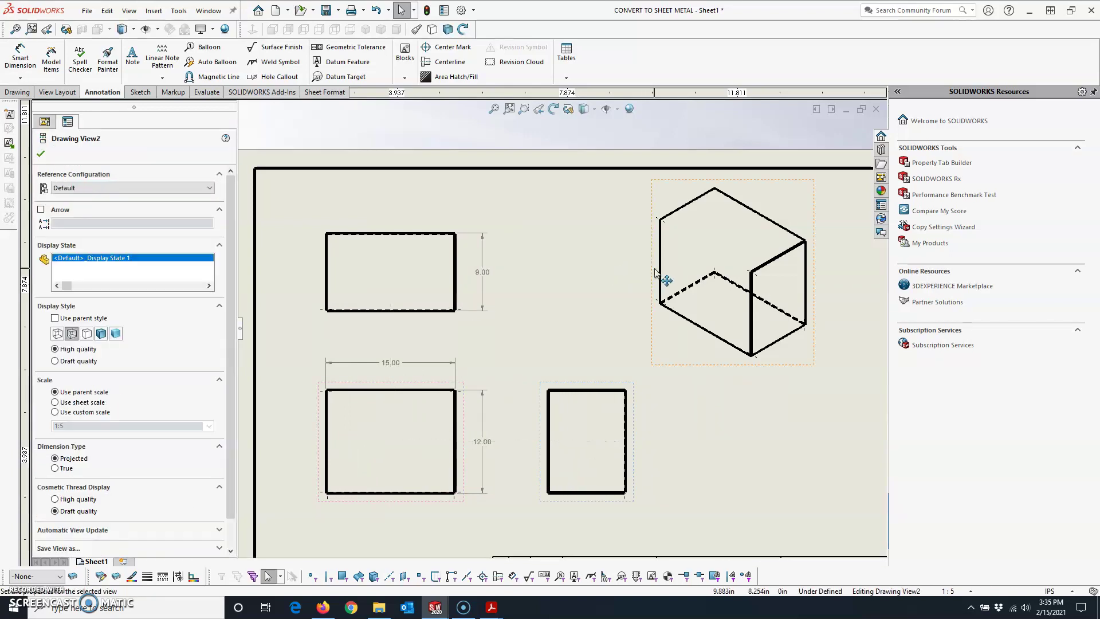
pyautogui.moveTo(653, 277); pyautogui.dragTo(528, 278)
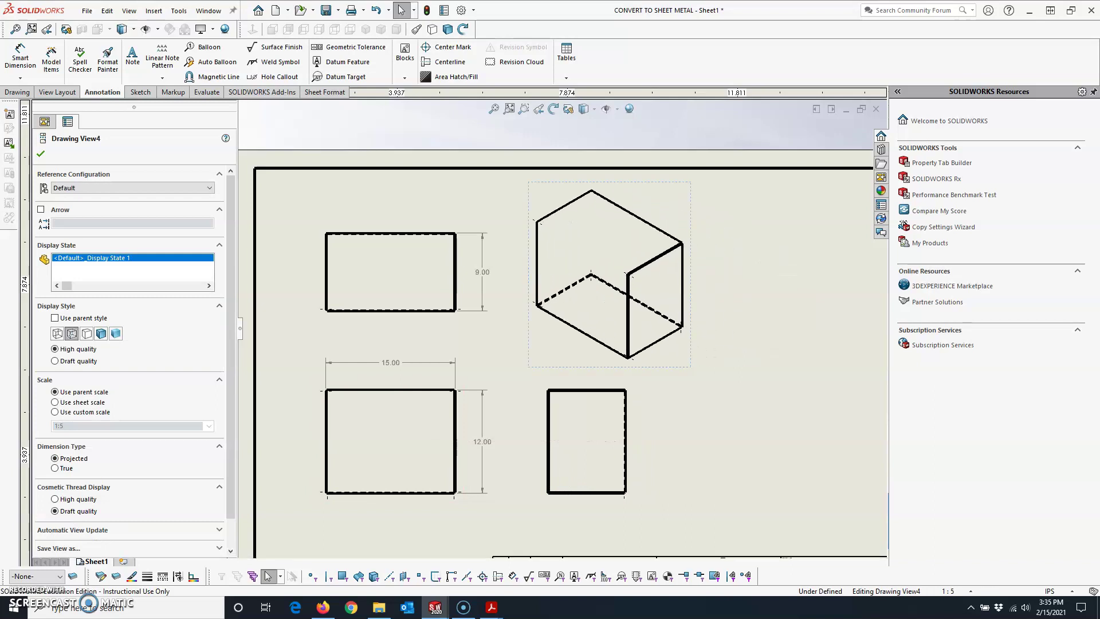
pyautogui.click(748, 409)
pyautogui.press('f')
pyautogui.moveTo(748, 410); pyautogui.dragTo(623, 402, button='middle')
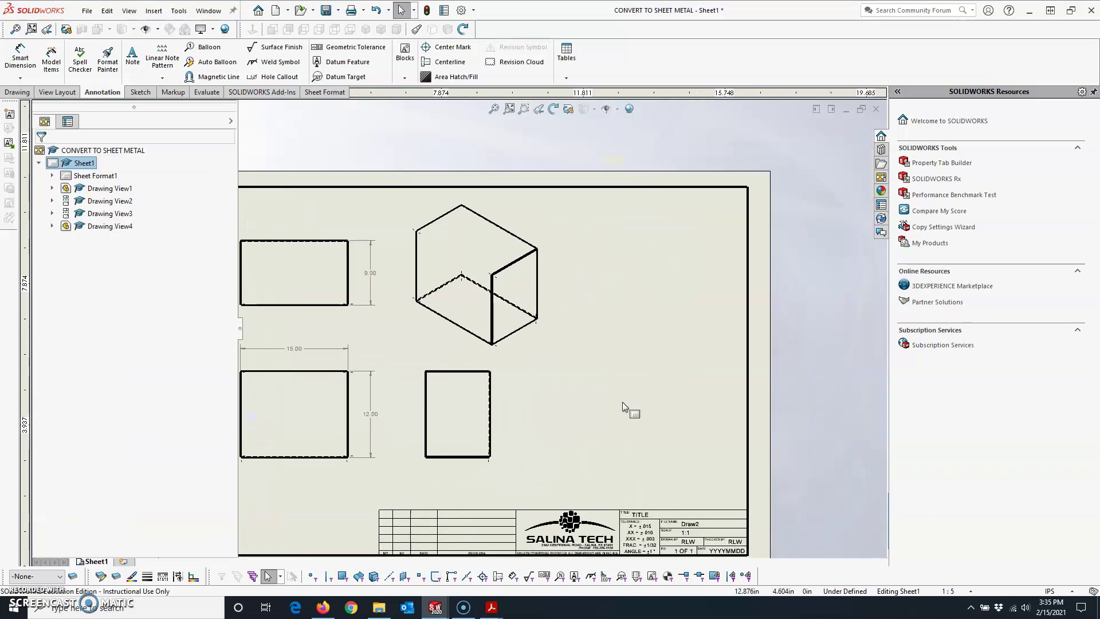
# - Start a new Model View of the CONVERT TO SHEET METAL part
pyautogui.click(43, 93)
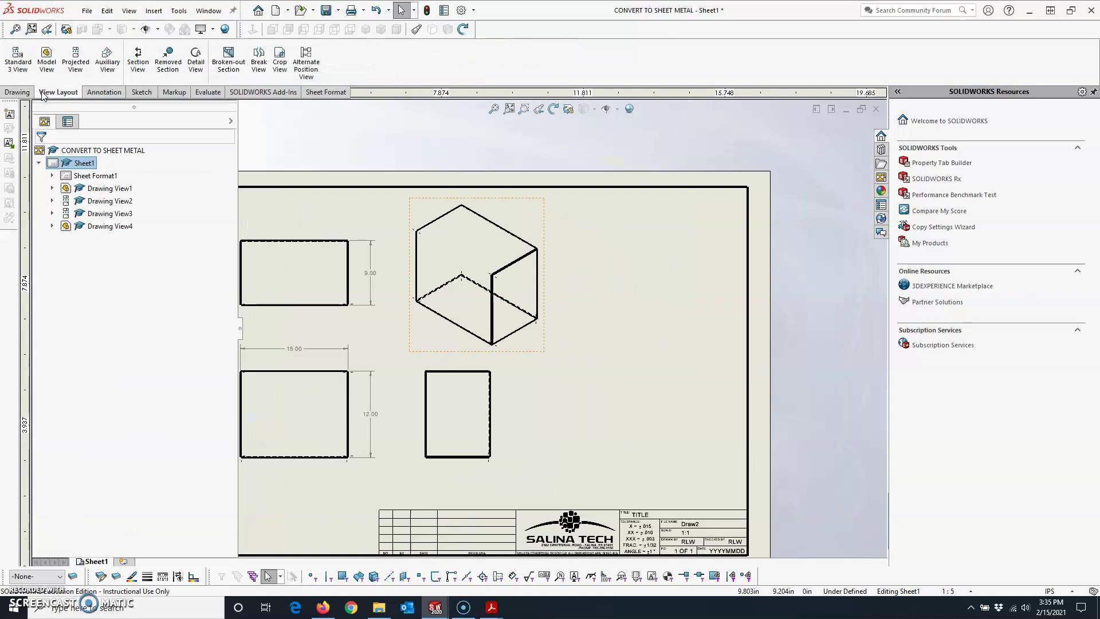
pyautogui.click(47, 63)
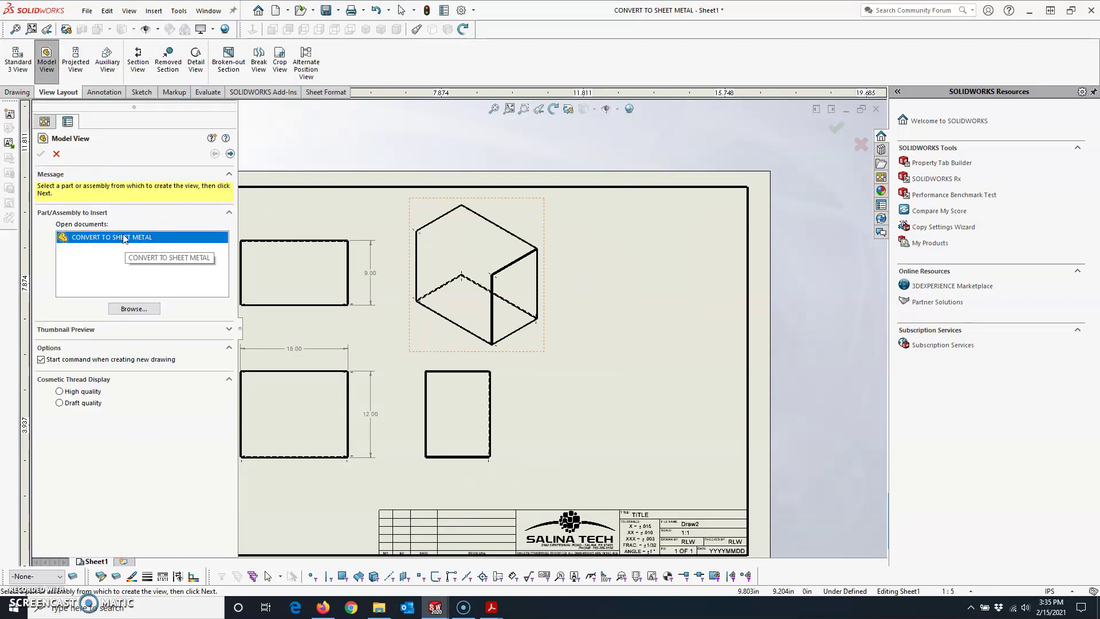
pyautogui.click(230, 153)
# - Place a Flat pattern view of the part and move it onto the sheet's right side
pyautogui.click(62, 378)
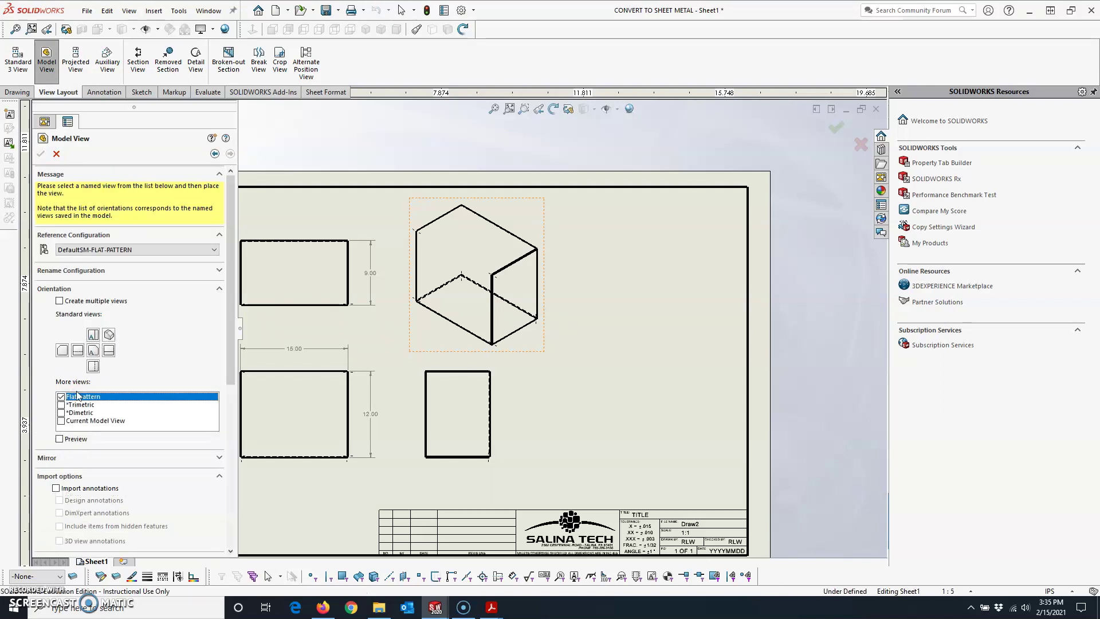
pyautogui.scroll(5, 658, 349)
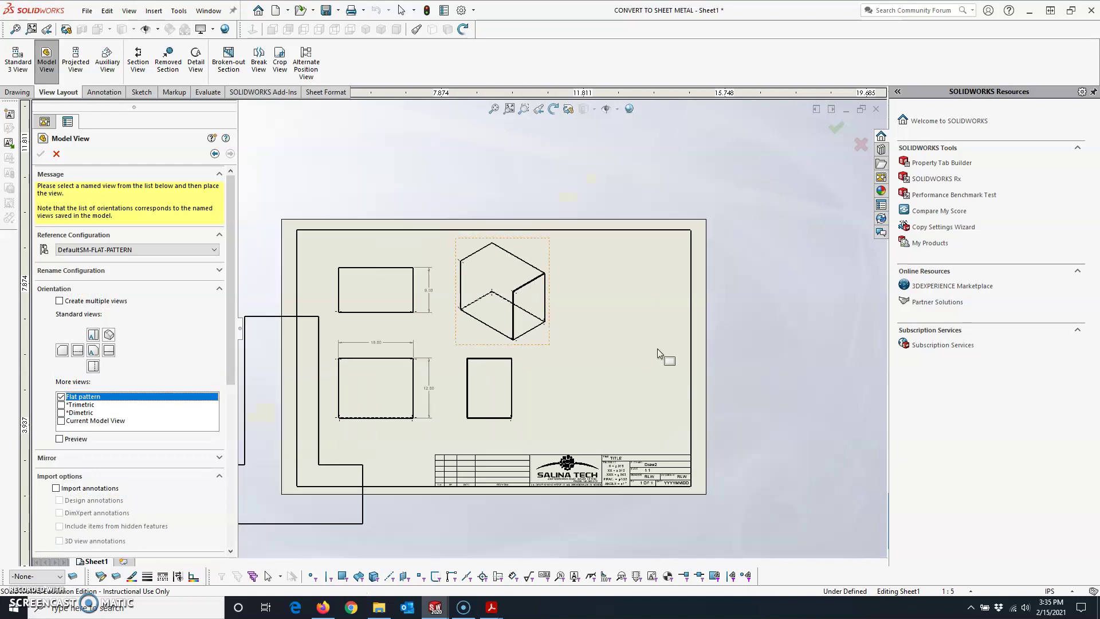
pyautogui.click(547, 315)
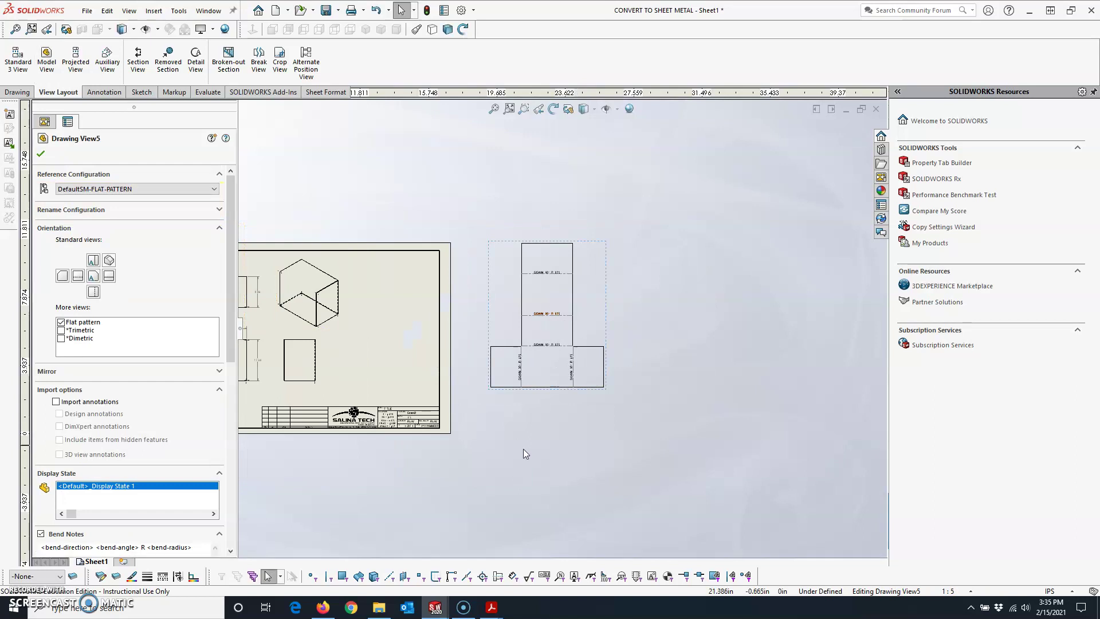
pyautogui.press('Escape')
pyautogui.moveTo(508, 433); pyautogui.dragTo(653, 424, button='middle')
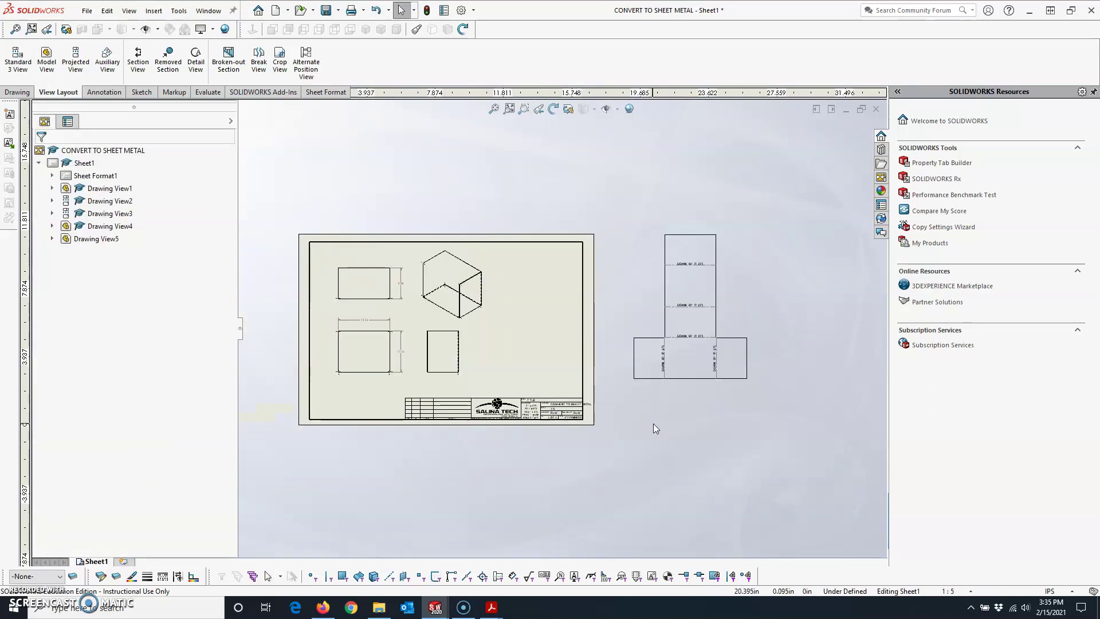
pyautogui.moveTo(683, 389); pyautogui.dragTo(518, 383)
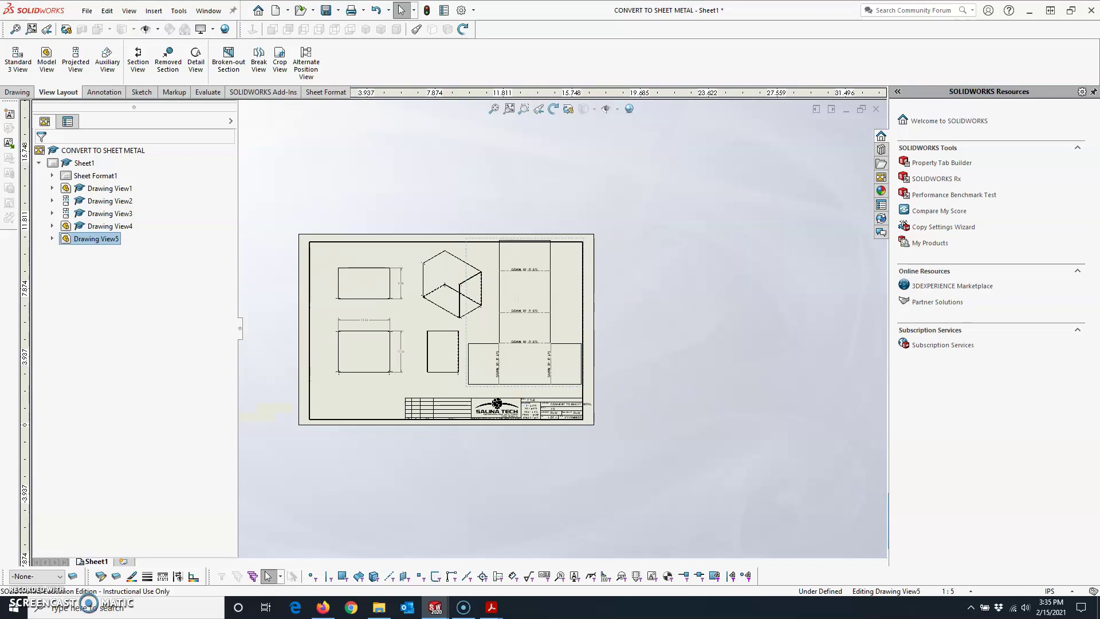
pyautogui.scroll(-2, 519, 383)
pyautogui.scroll(-2, 523, 381)
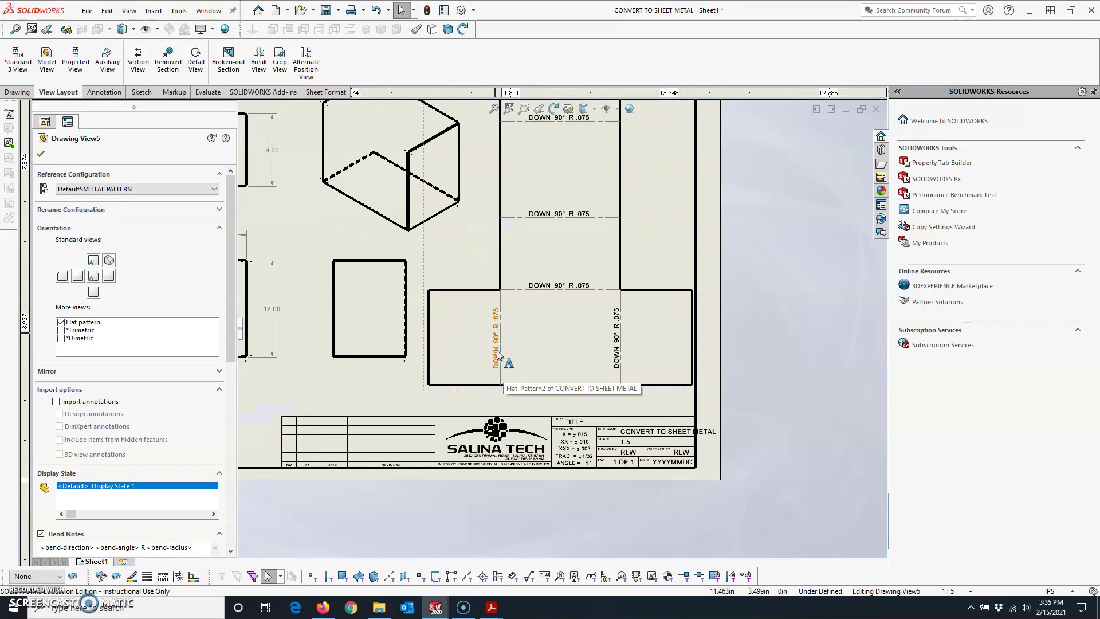
# - Select Drawing View5, review its Scale setting, then close its settings
pyautogui.scroll(2, 536, 290)
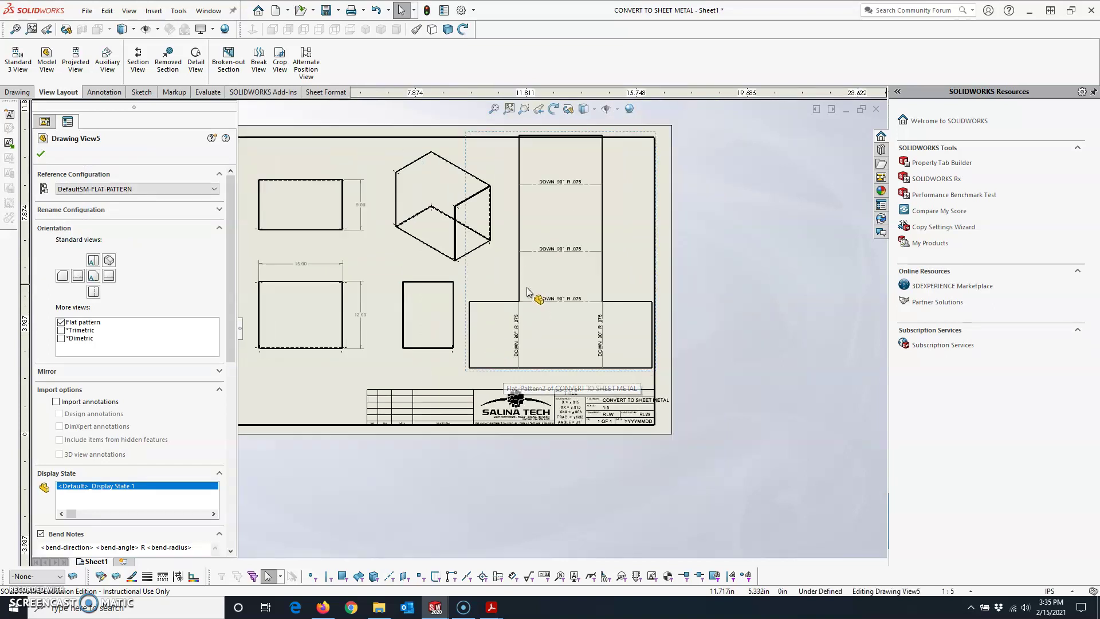
pyautogui.click(635, 258)
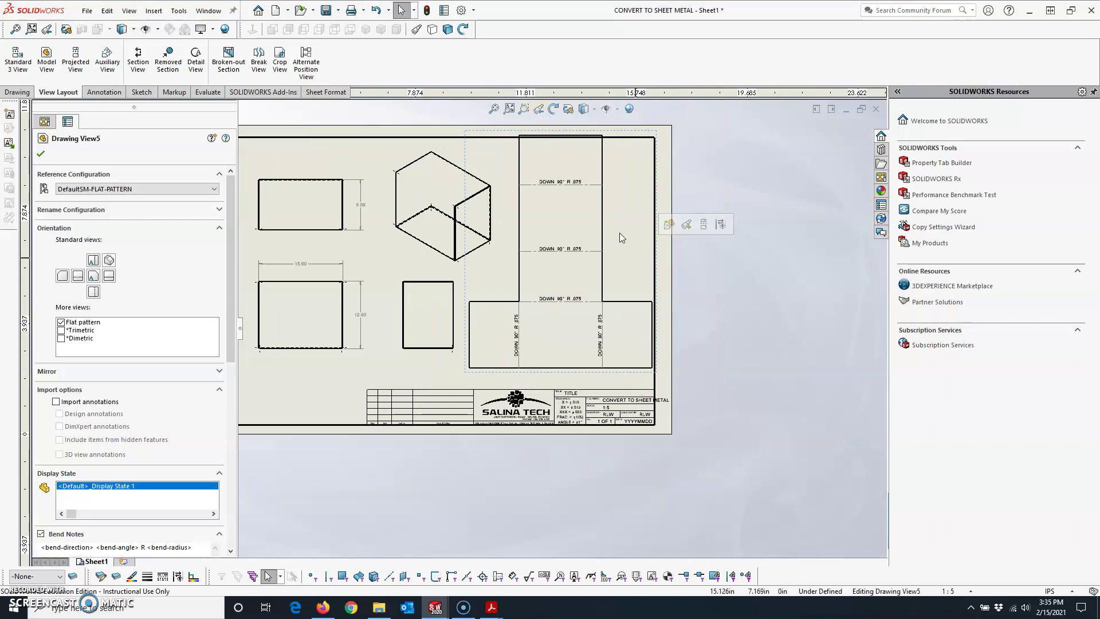
pyautogui.moveTo(228, 351)
pyautogui.mouseDown()
pyautogui.moveTo(243, 394)
pyautogui.moveTo(250, 538)
pyautogui.mouseUp()
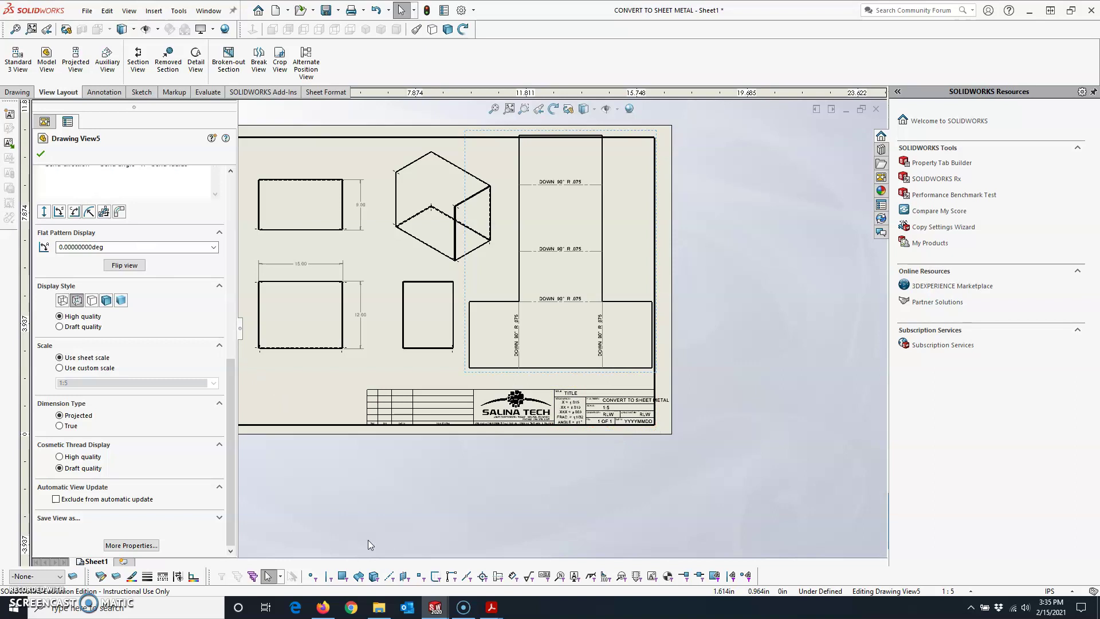
pyautogui.click(321, 393)
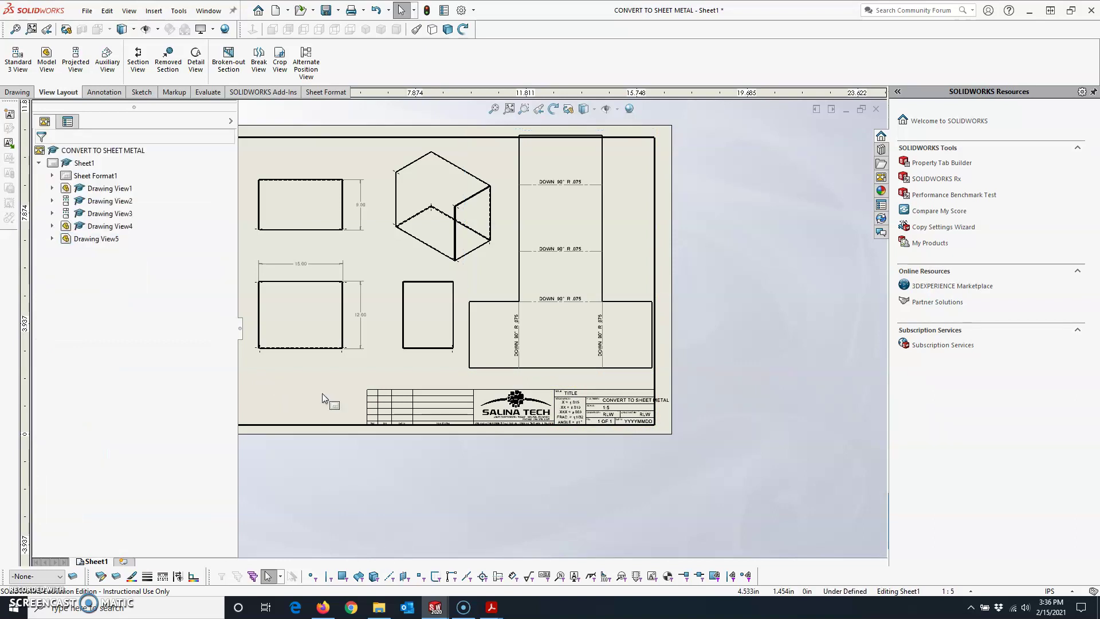
# - Set the sheet scale to 1:4 in Sheet Properties
pyautogui.rightClick(316, 386)
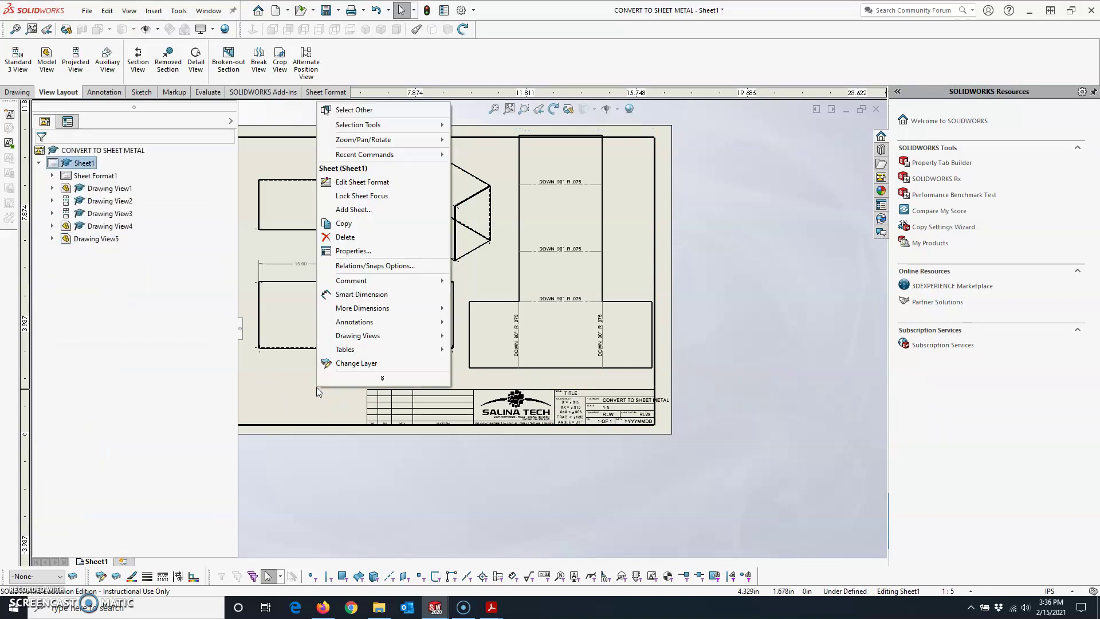
pyautogui.click(351, 251)
pyautogui.doubleClick(514, 172)
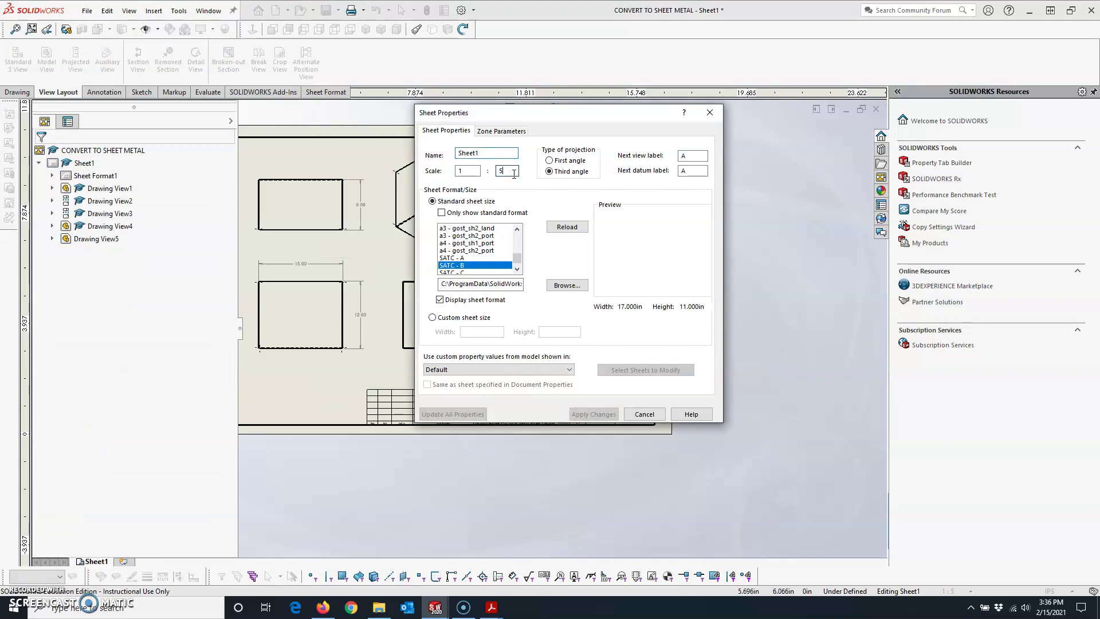
pyautogui.write('4')
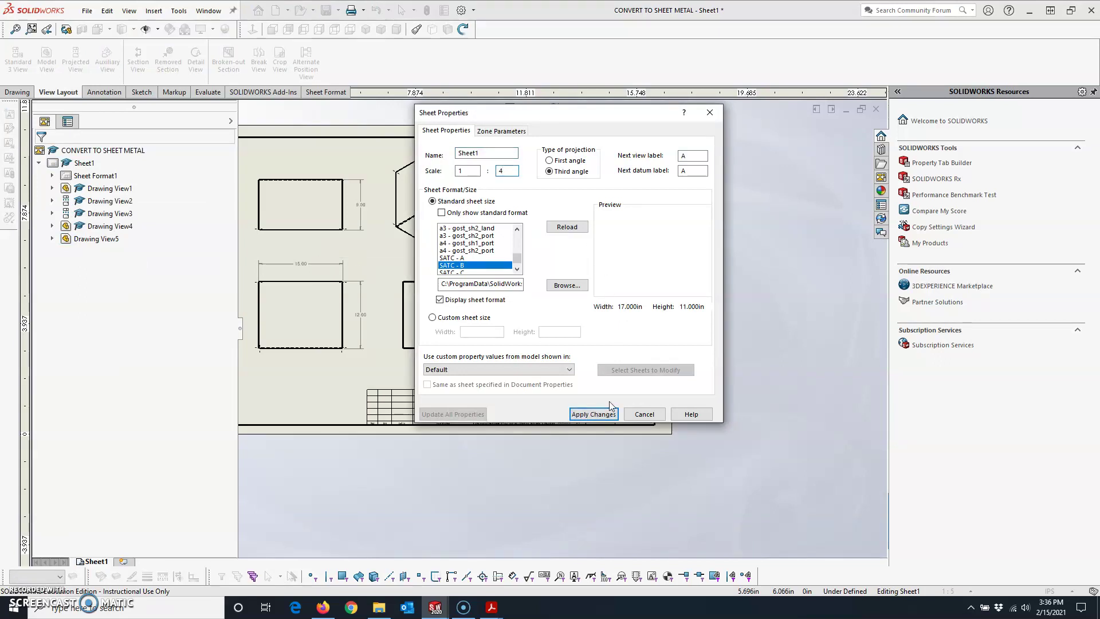
pyautogui.click(608, 413)
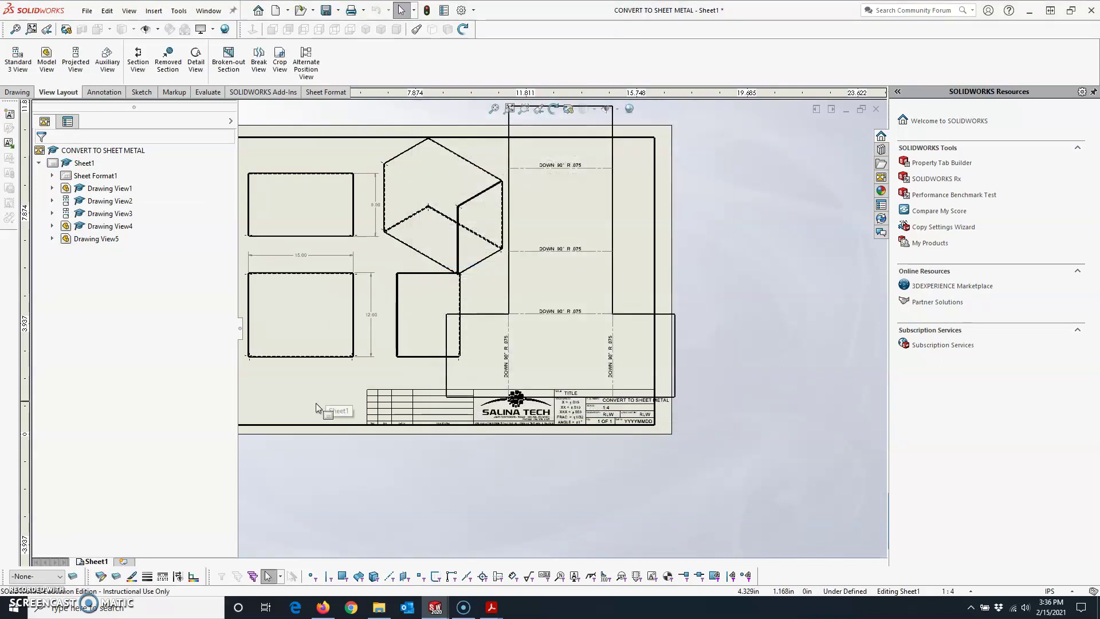
# - Change the sheet scale to 0.1875:1 and zoom to fit the whole sheet
pyautogui.rightClick(319, 393)
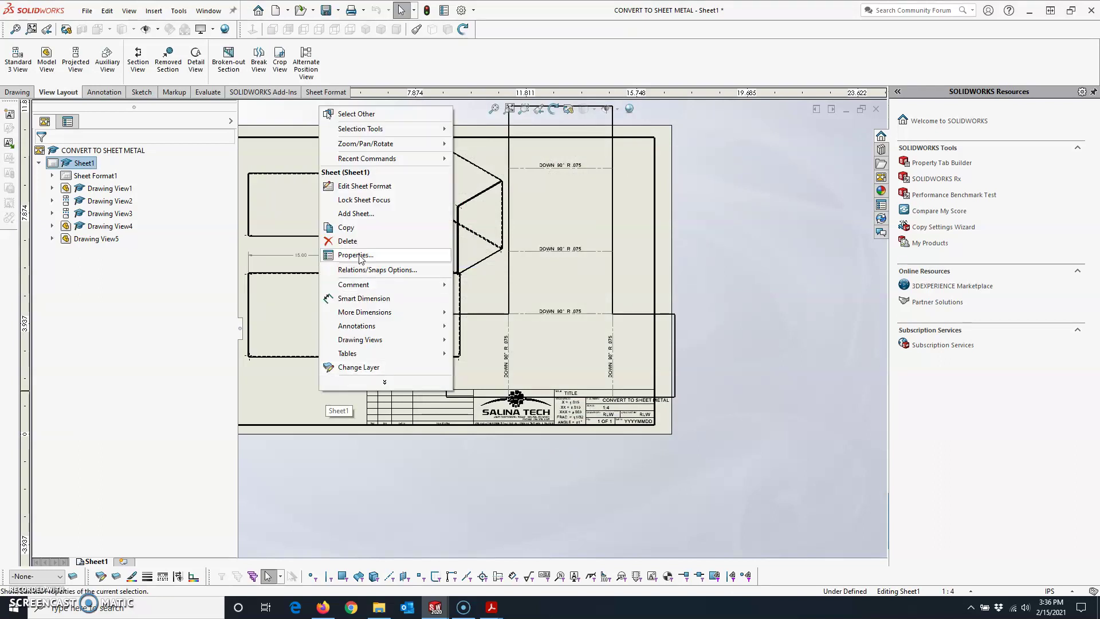
pyautogui.click(355, 255)
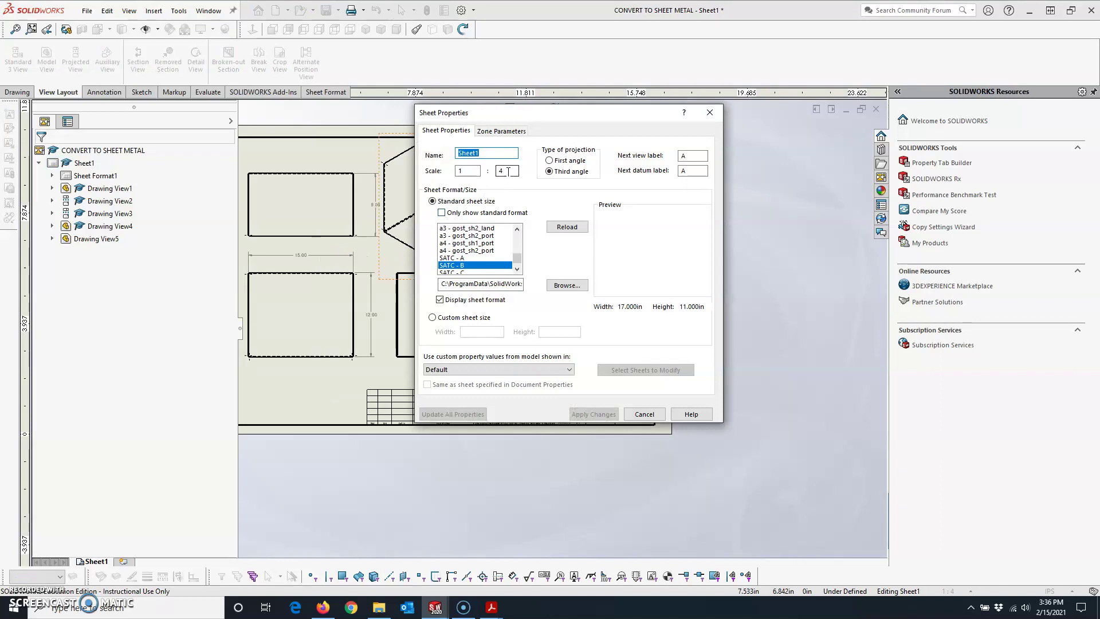
pyautogui.doubleClick(466, 171)
pyautogui.write('.1875')
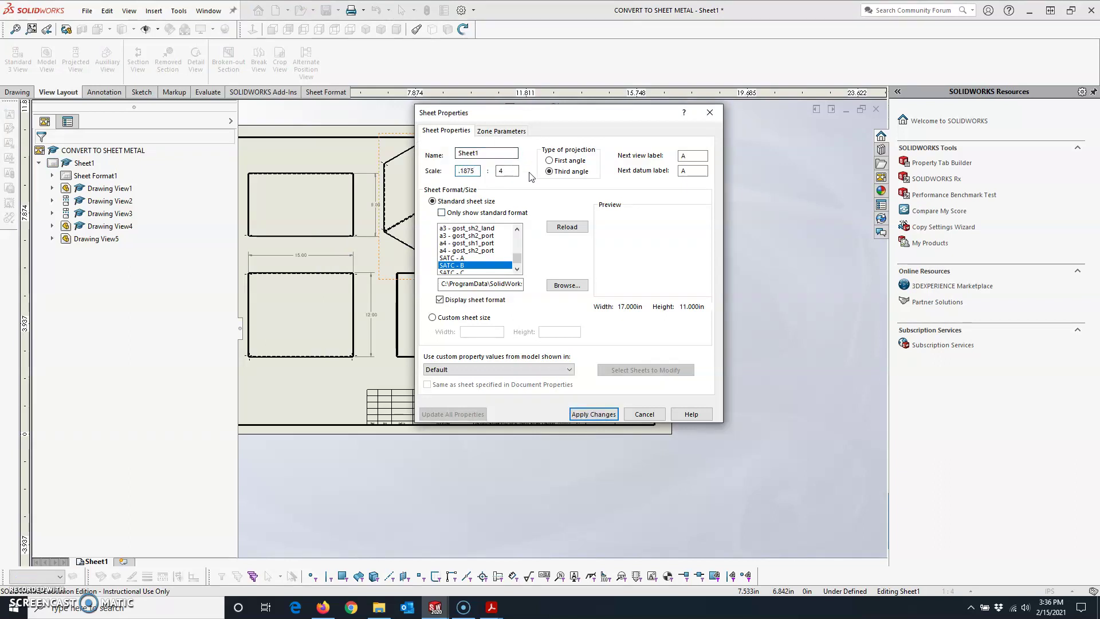
pyautogui.doubleClick(514, 167)
pyautogui.write('1')
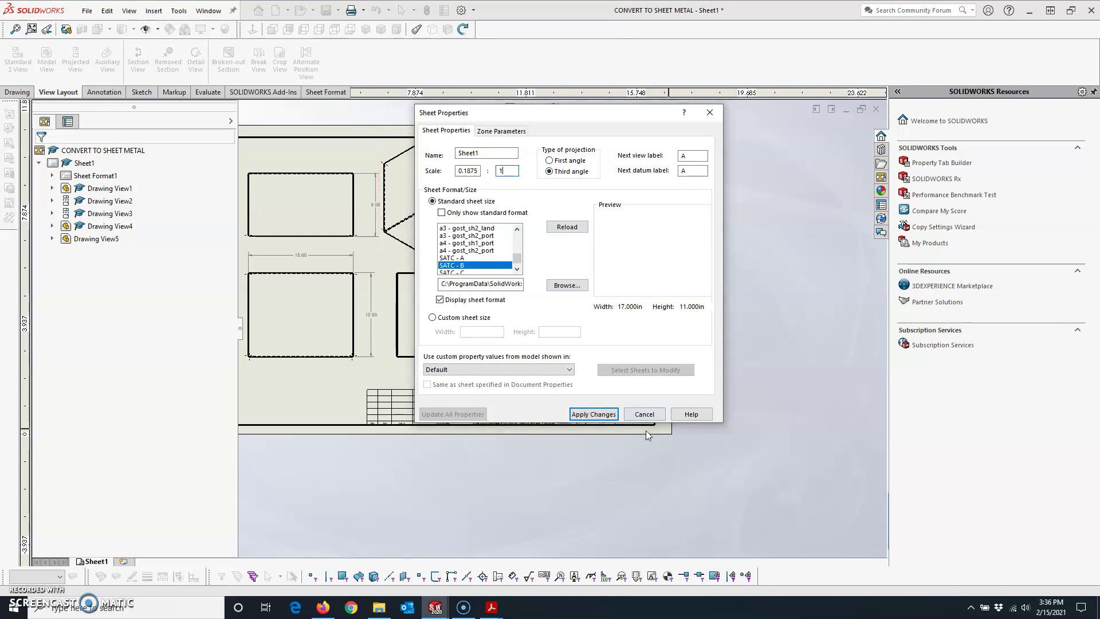
pyautogui.click(593, 414)
pyautogui.press('f')
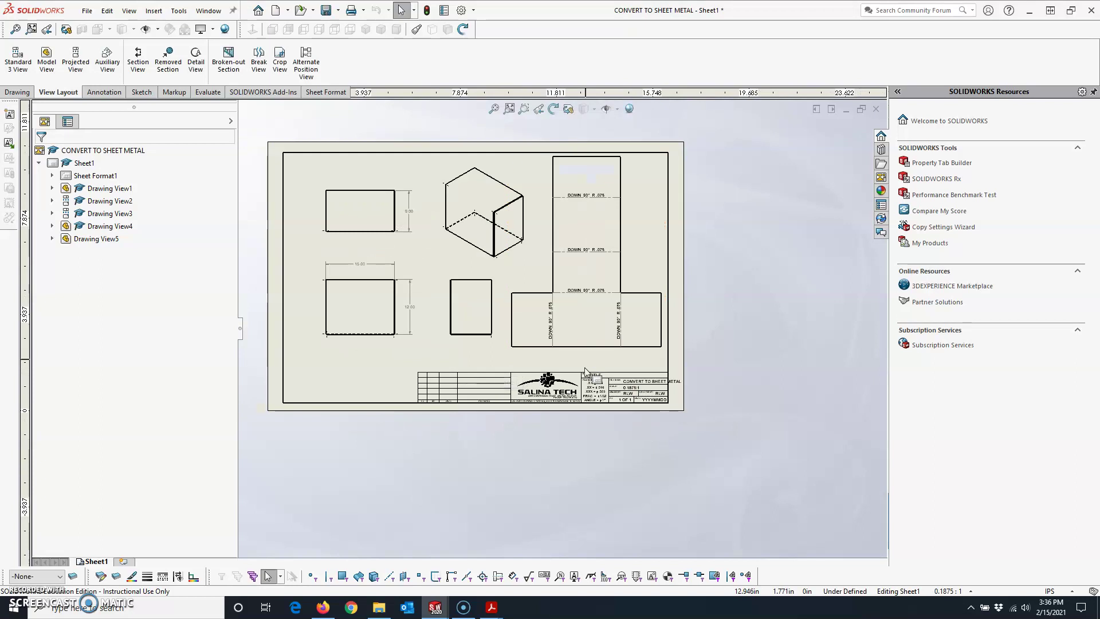
pyautogui.scroll(-1, 585, 358)
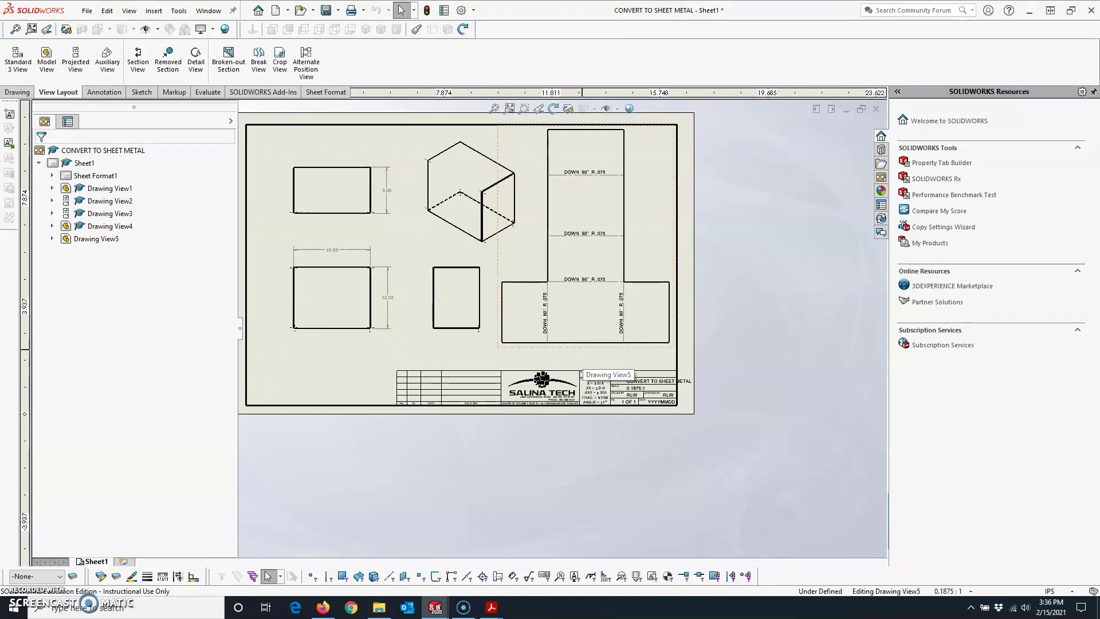
# - Give the flat-pattern view (Drawing View5) a custom .25:1 scale
pyautogui.click(585, 358)
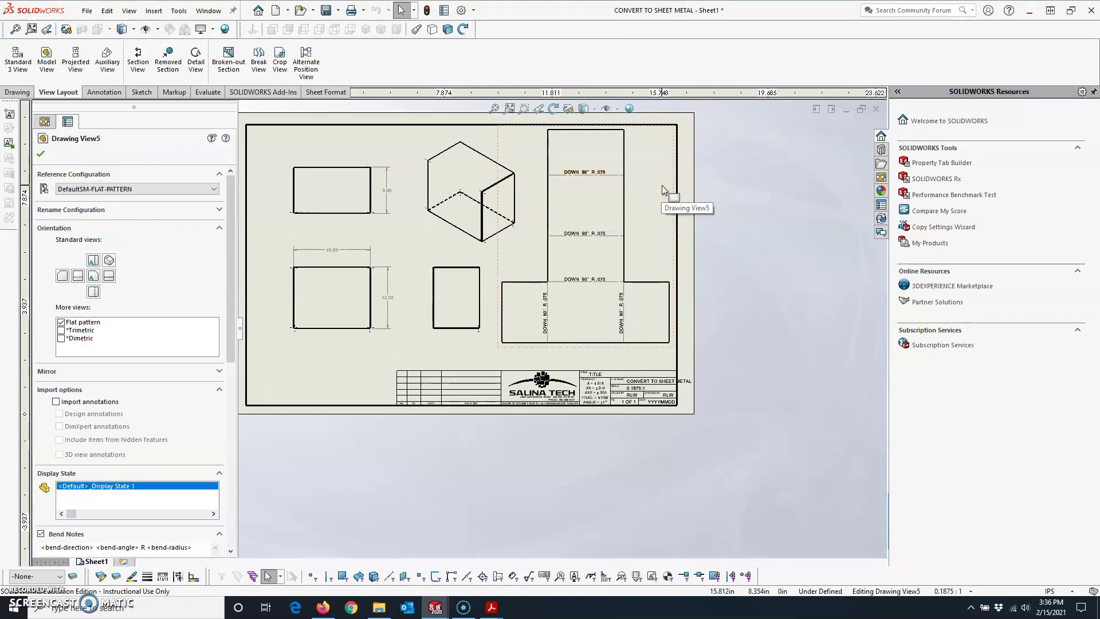
pyautogui.moveTo(230, 357)
pyautogui.mouseDown()
pyautogui.moveTo(254, 470)
pyautogui.moveTo(249, 524)
pyautogui.moveTo(236, 528)
pyautogui.mouseUp()
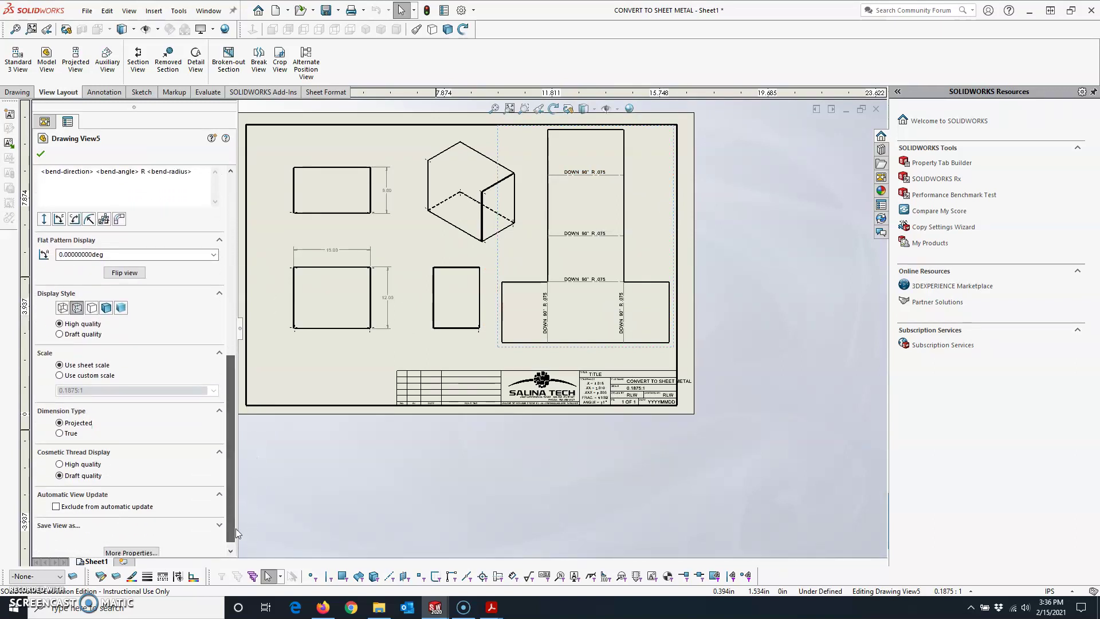
pyautogui.click(77, 376)
pyautogui.doubleClick(92, 391)
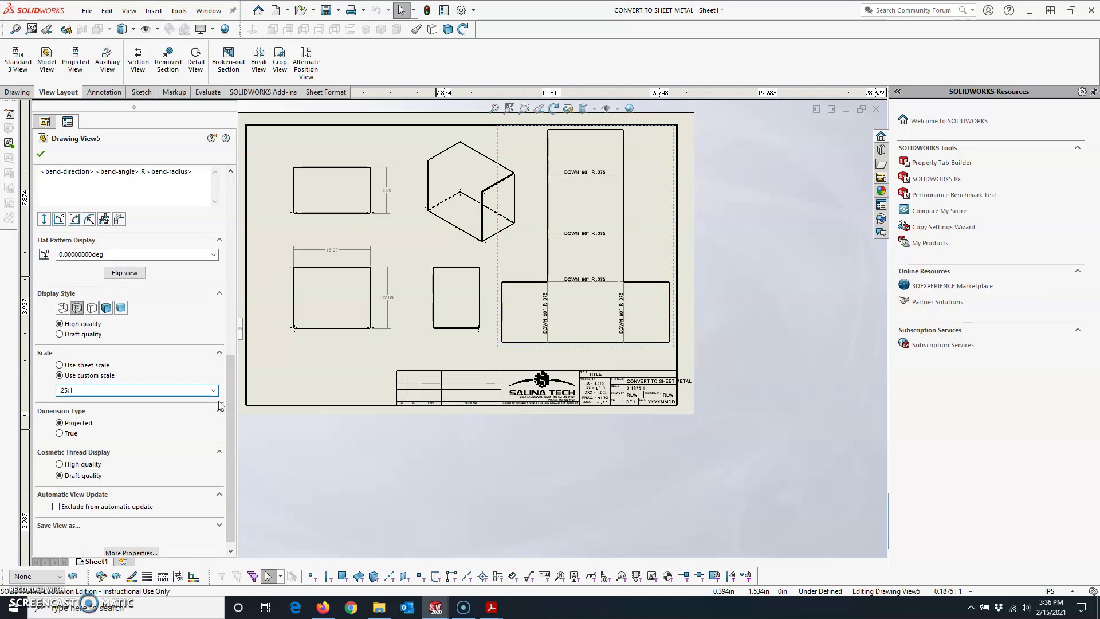
pyautogui.click(41, 155)
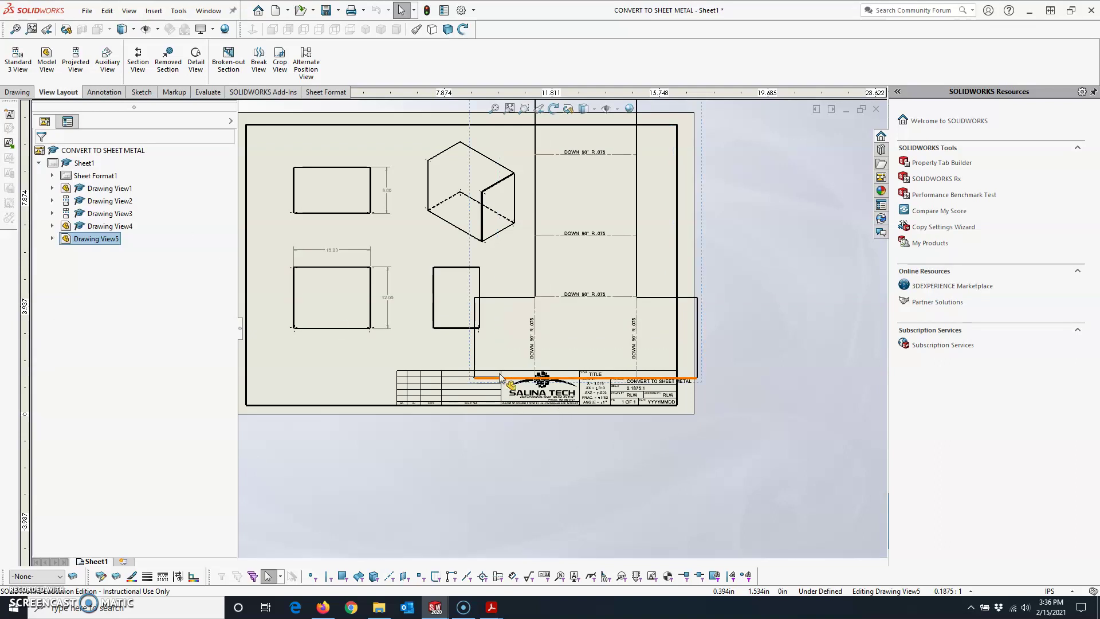
# - Change the flat-pattern scale to 1:8 and move the view right of the isometric view
pyautogui.click(501, 278)
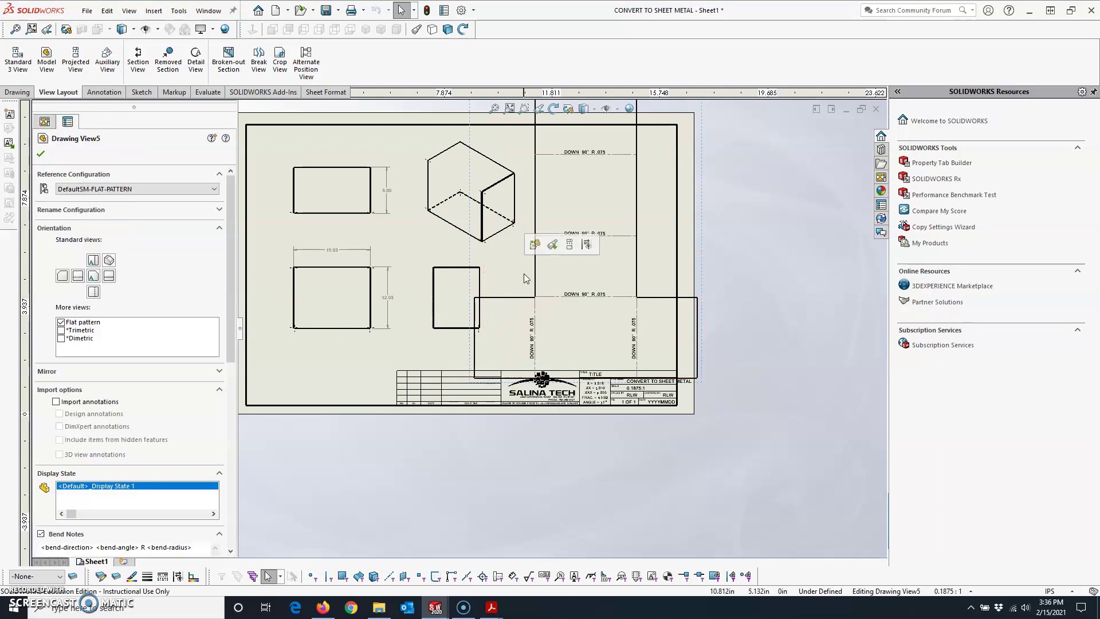
pyautogui.moveTo(234, 332); pyautogui.dragTo(263, 507)
pyautogui.click(98, 399)
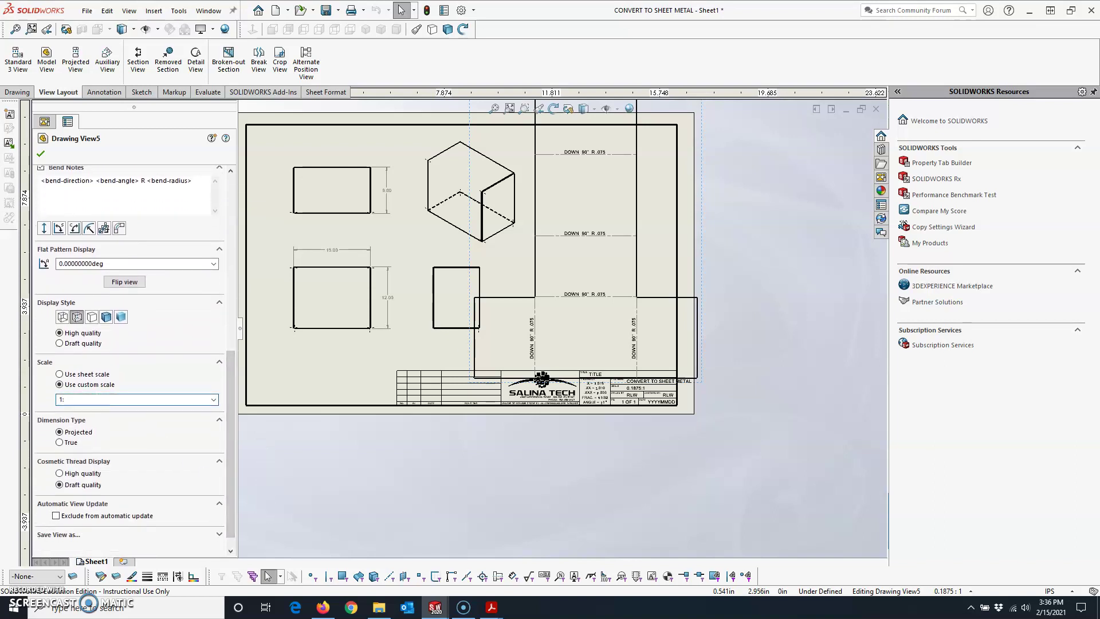
pyautogui.click(41, 154)
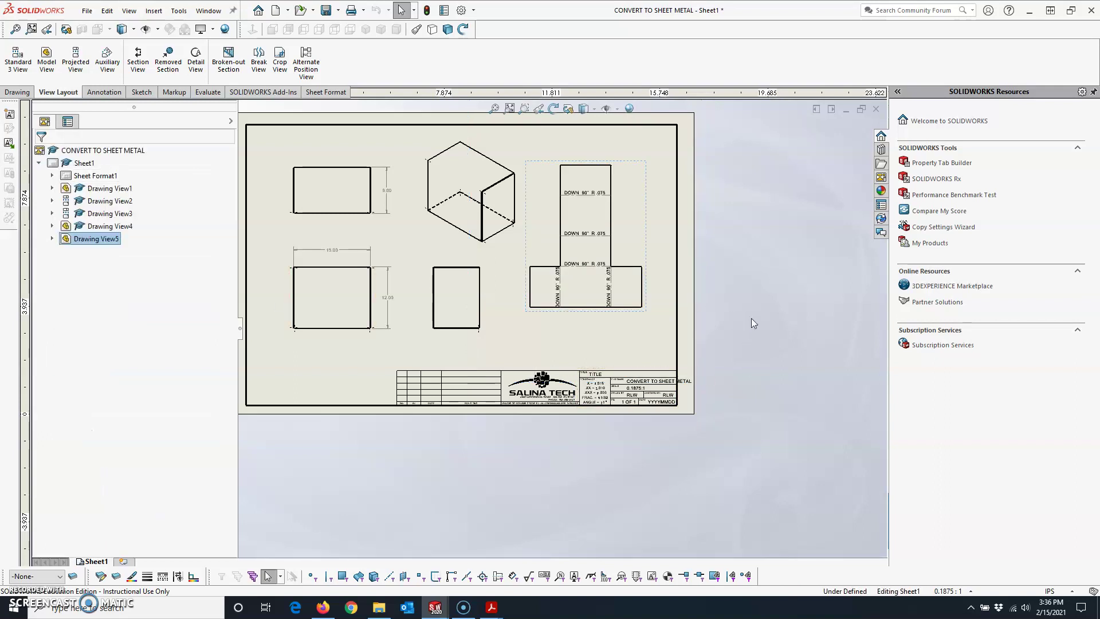
pyautogui.moveTo(651, 232); pyautogui.dragTo(668, 241)
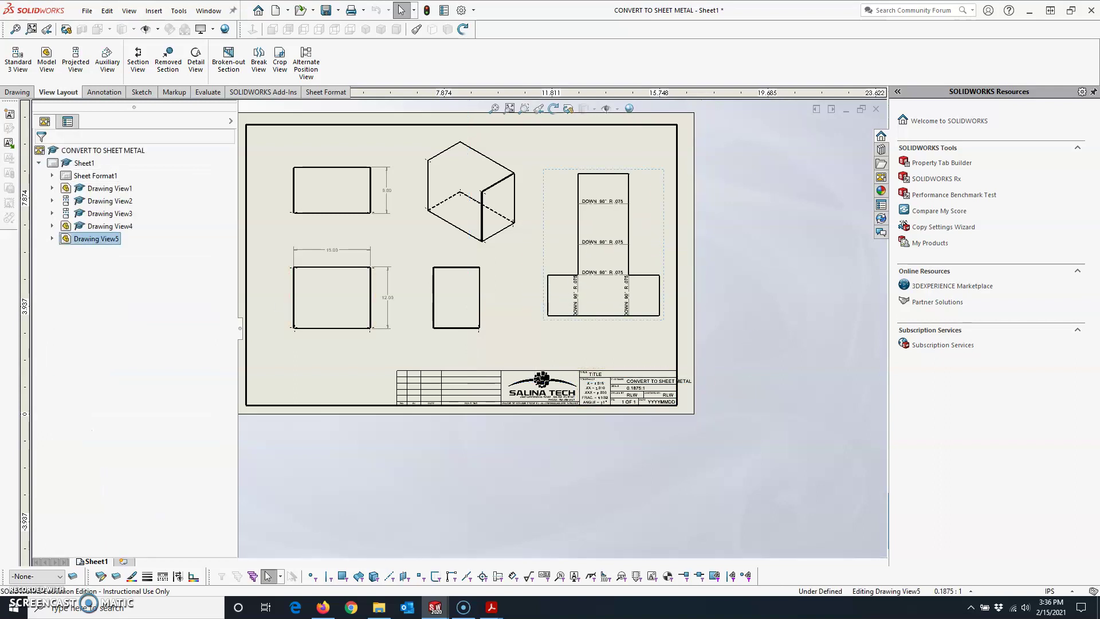
pyautogui.click(748, 249)
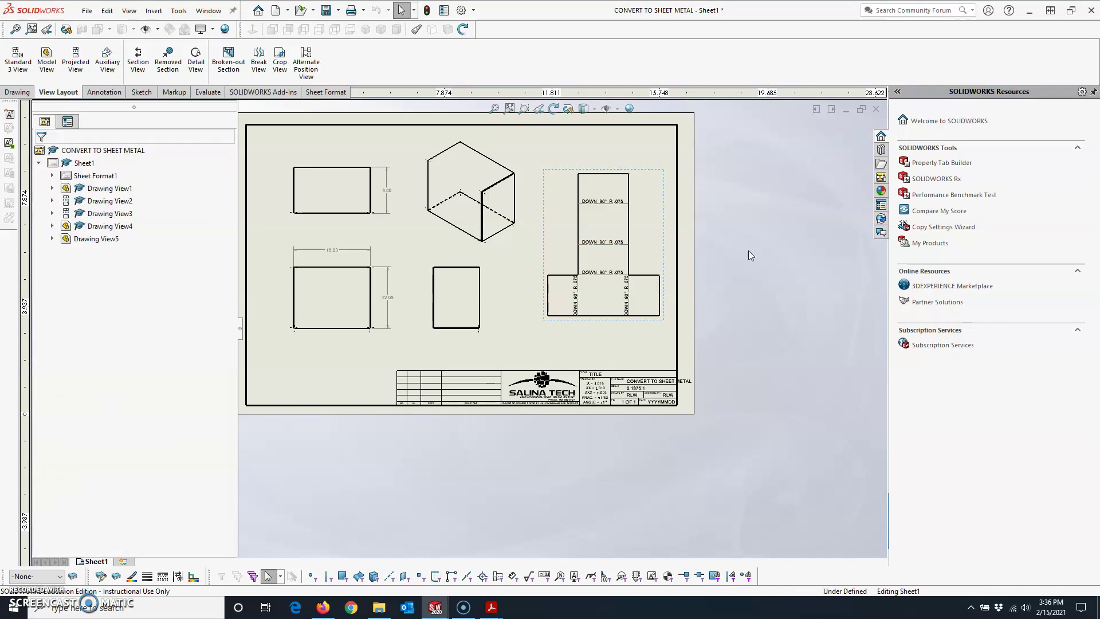
pyautogui.click(102, 93)
# - Add Smart Dimensions of 41.48 height and 32.44 width to the flat pattern
pyautogui.click(20, 57)
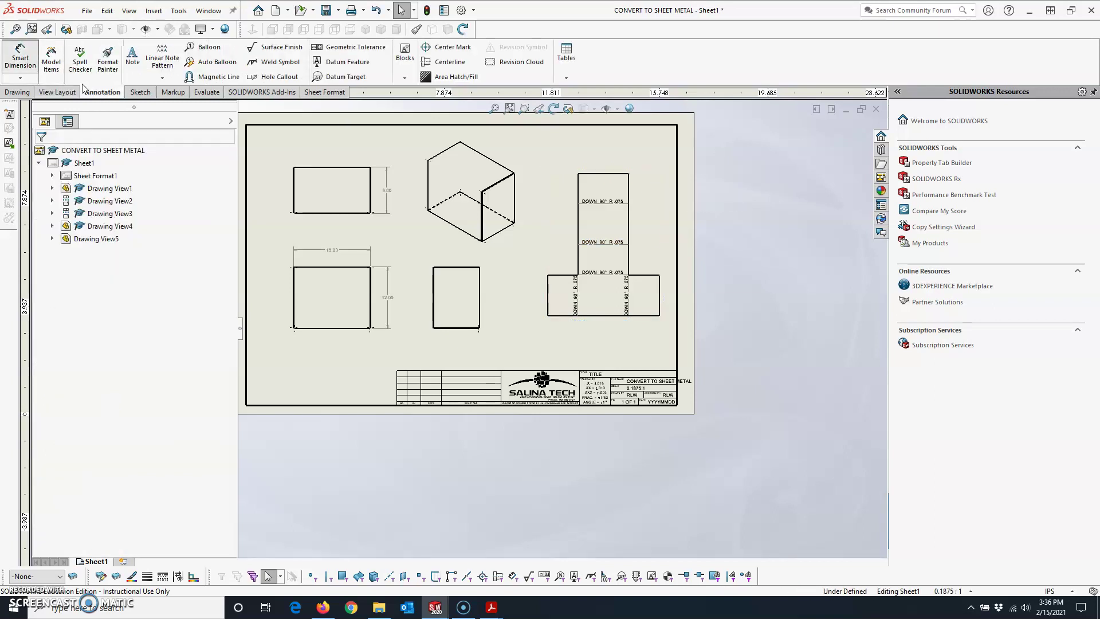
pyautogui.click(593, 174)
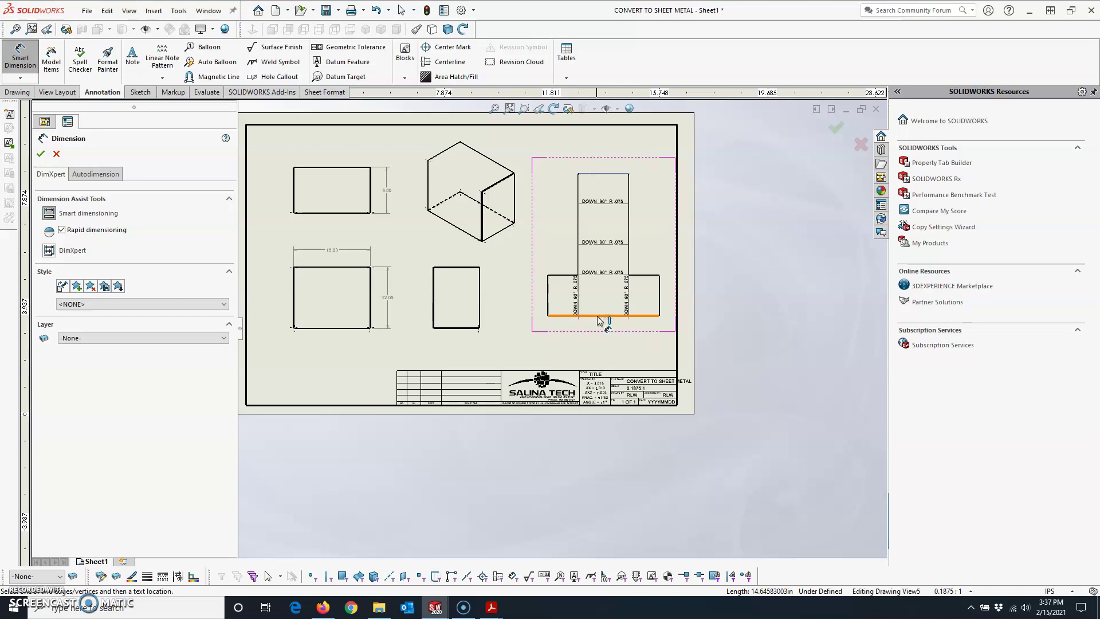
pyautogui.click(596, 316)
pyautogui.click(593, 325)
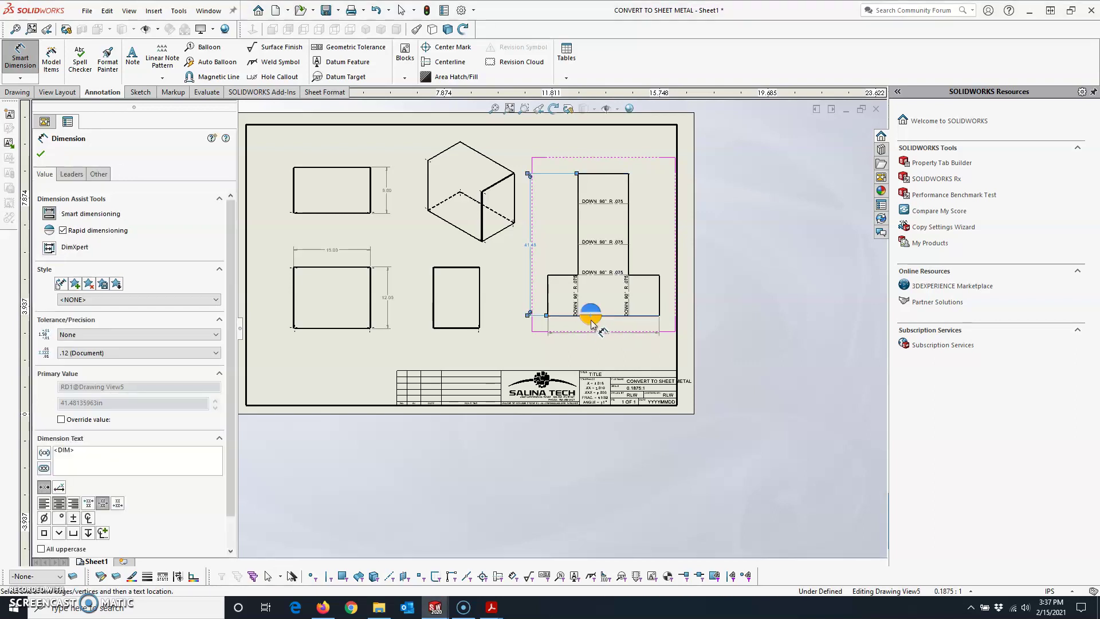
pyautogui.click(593, 324)
pyautogui.press('Escape')
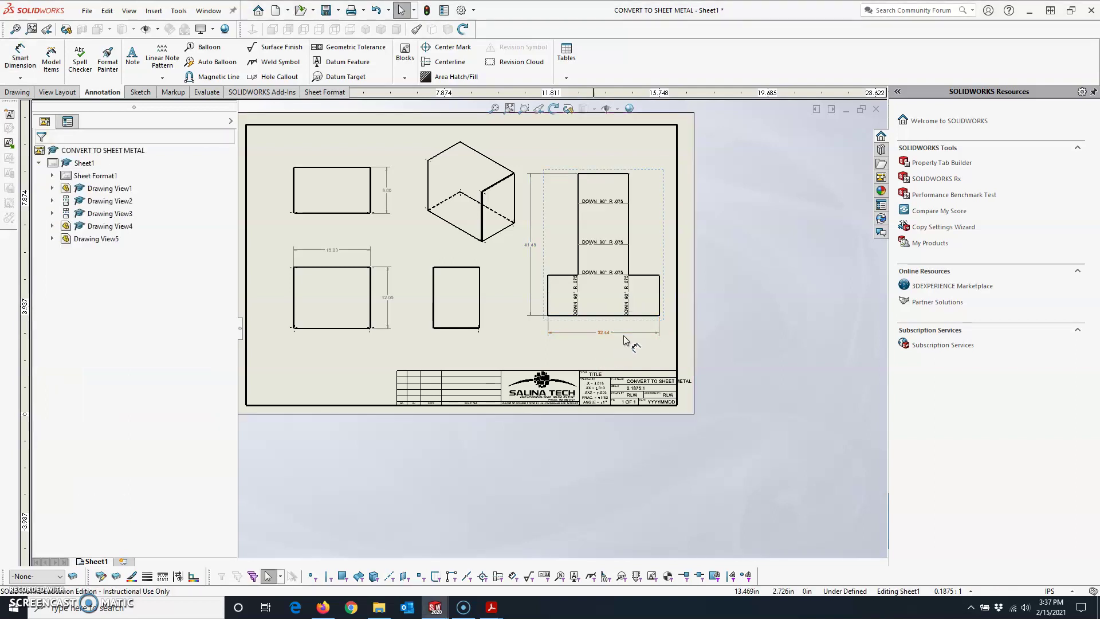
pyautogui.click(206, 92)
# - Measure the flat pattern face: 823.59588465 in² area, 147.94194381 in perimeter
pyautogui.click(46, 57)
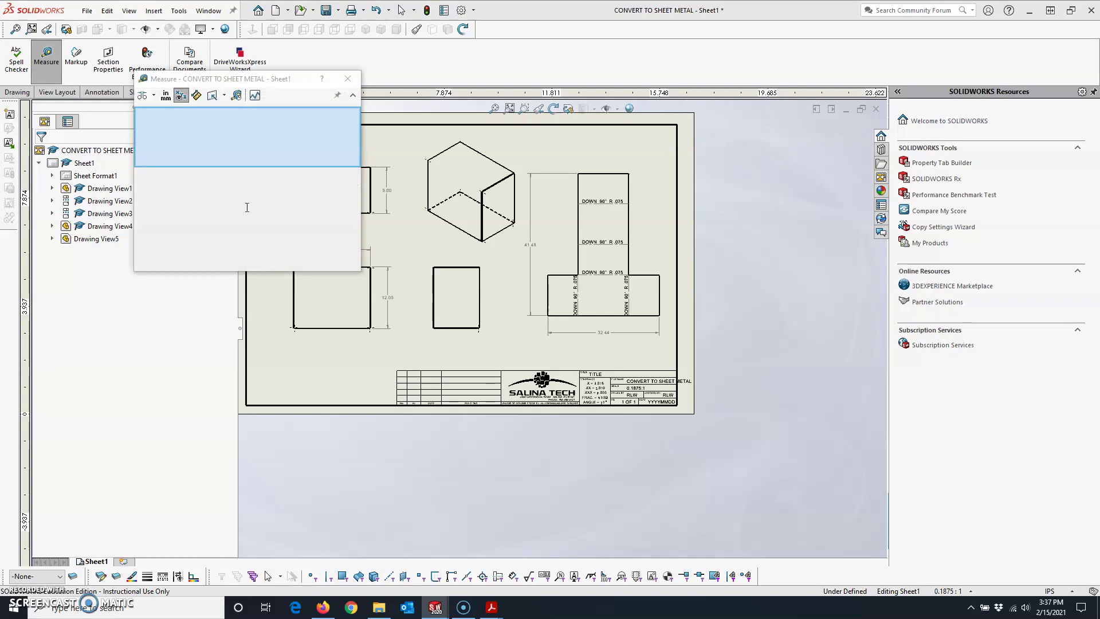
pyautogui.click(603, 259)
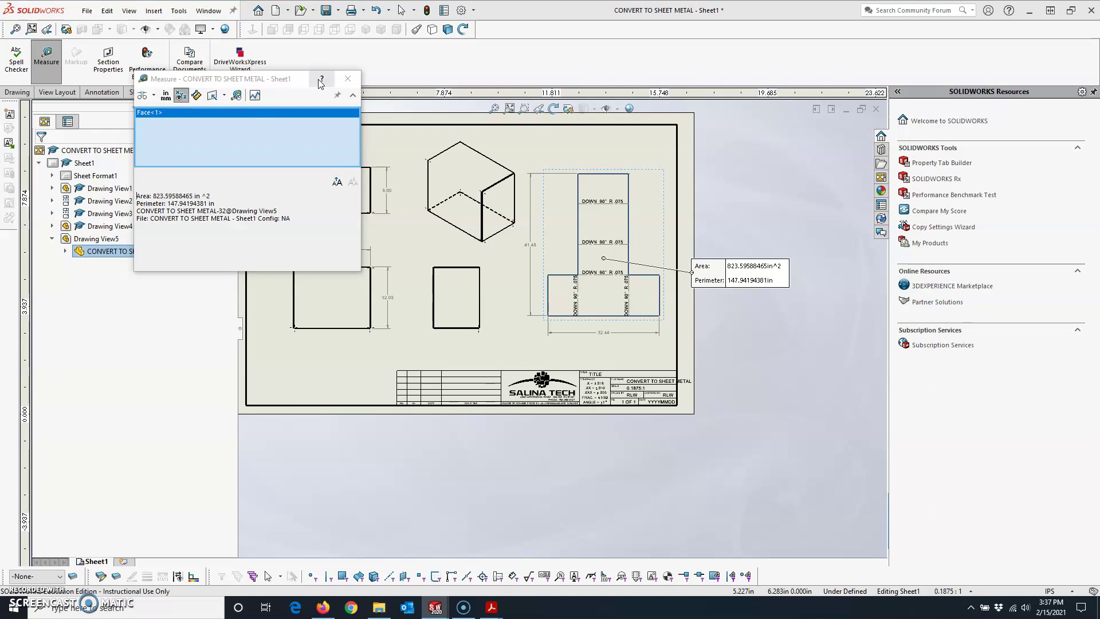
pyautogui.click(348, 79)
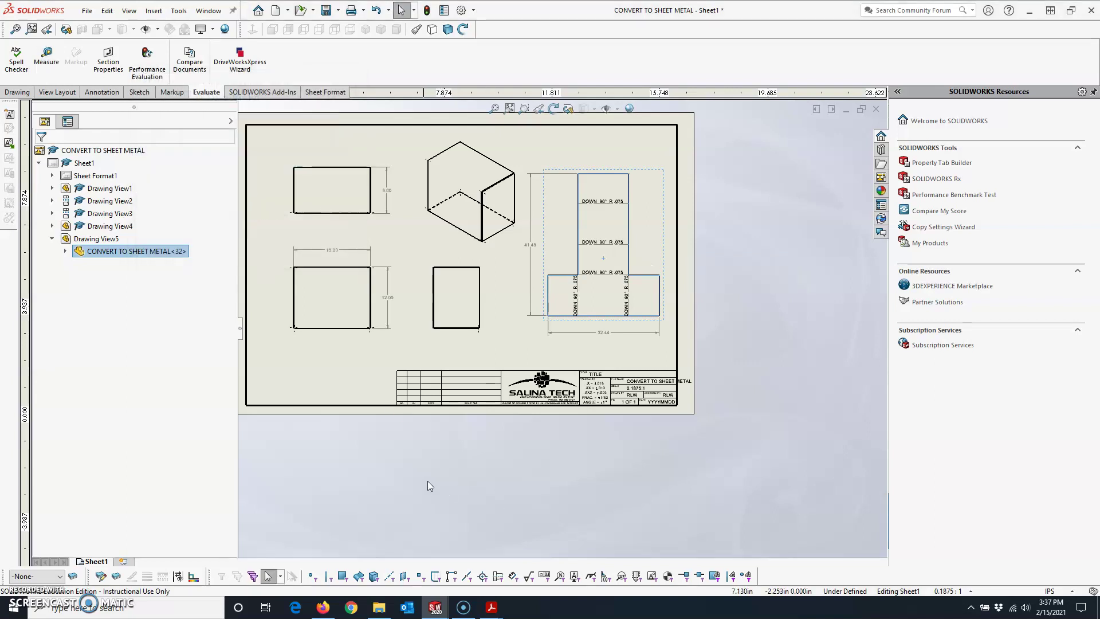